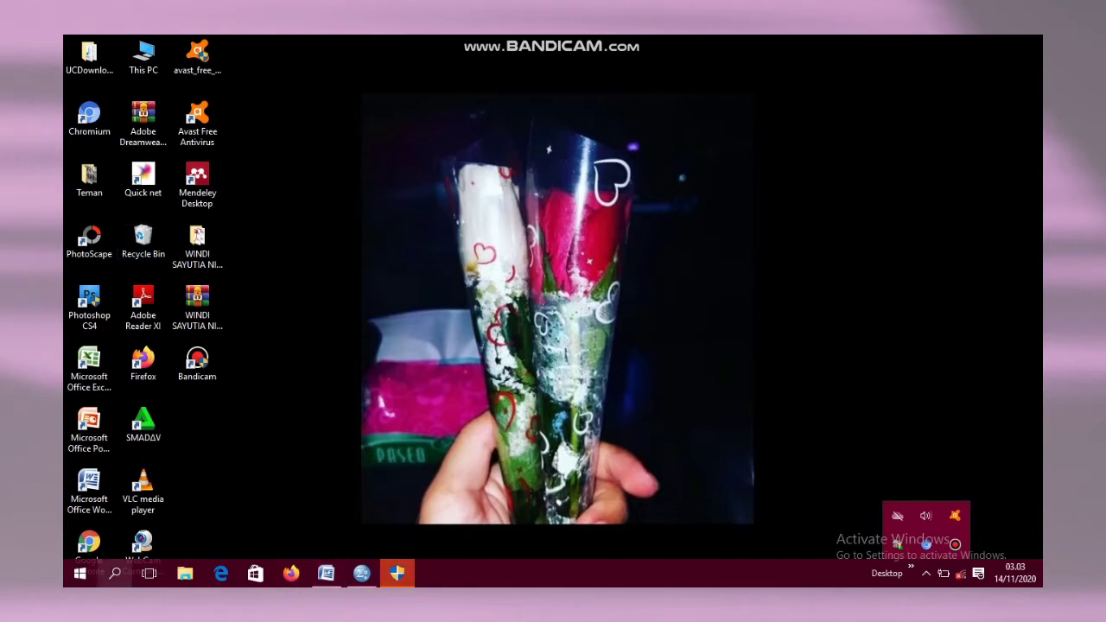
Launch IBM SPSS Statistics 25 and dismiss its welcome dialog to reach the empty untitled dataset
left_click(114, 573)
type("ibm")
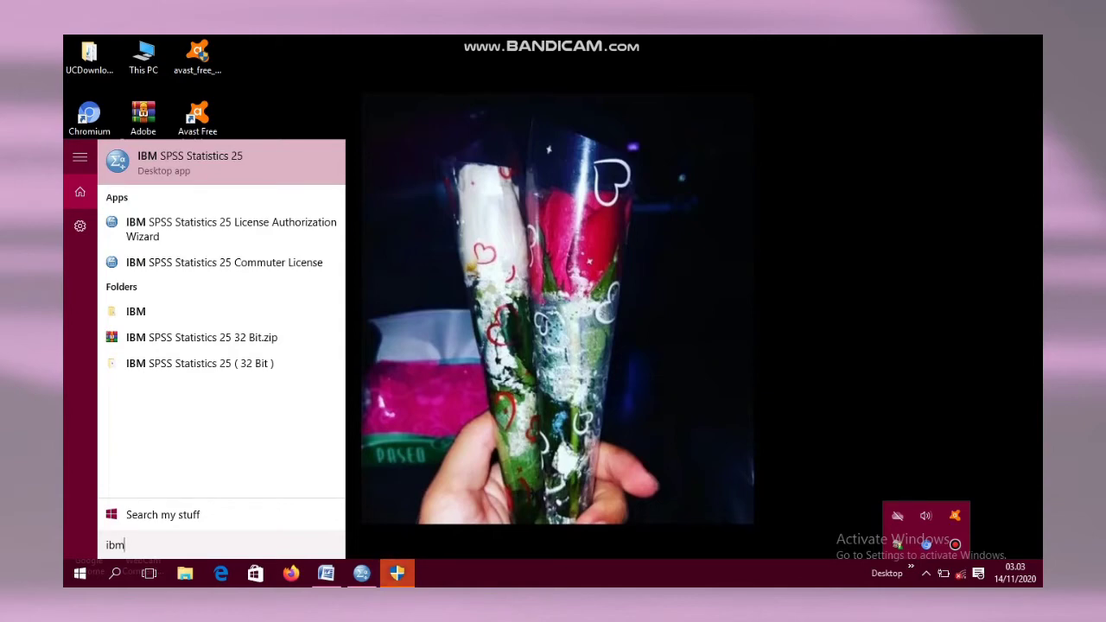
key("Return")
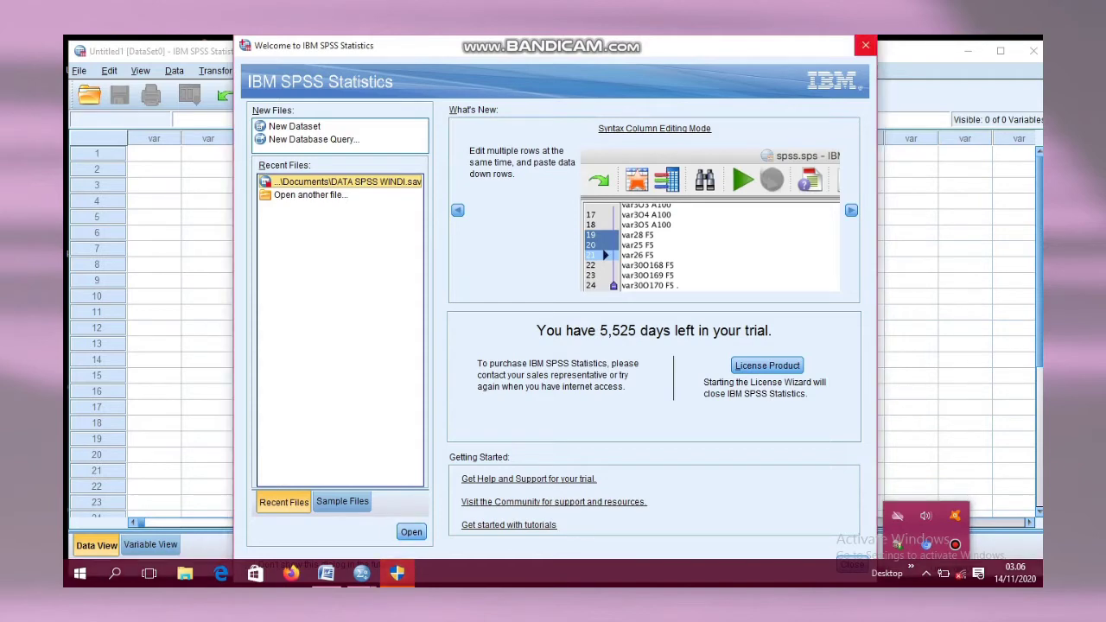
left_click(865, 45)
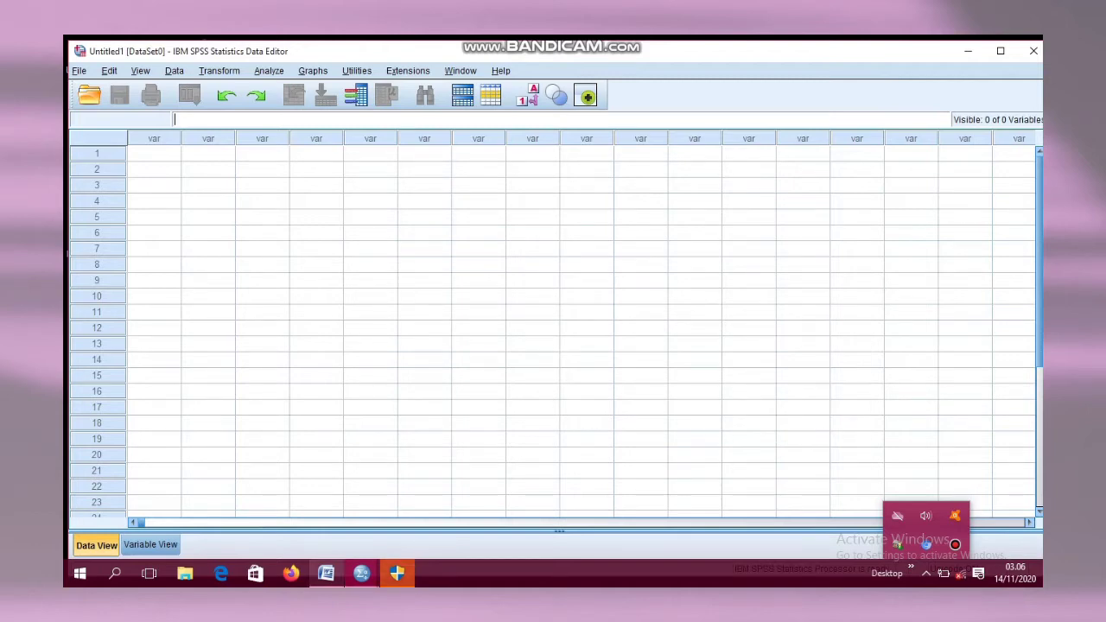
Switch to the Word document and examine the warfarin table's shaded headings for dose, duration, JK, age and Jenis rawatan
left_click(325, 572)
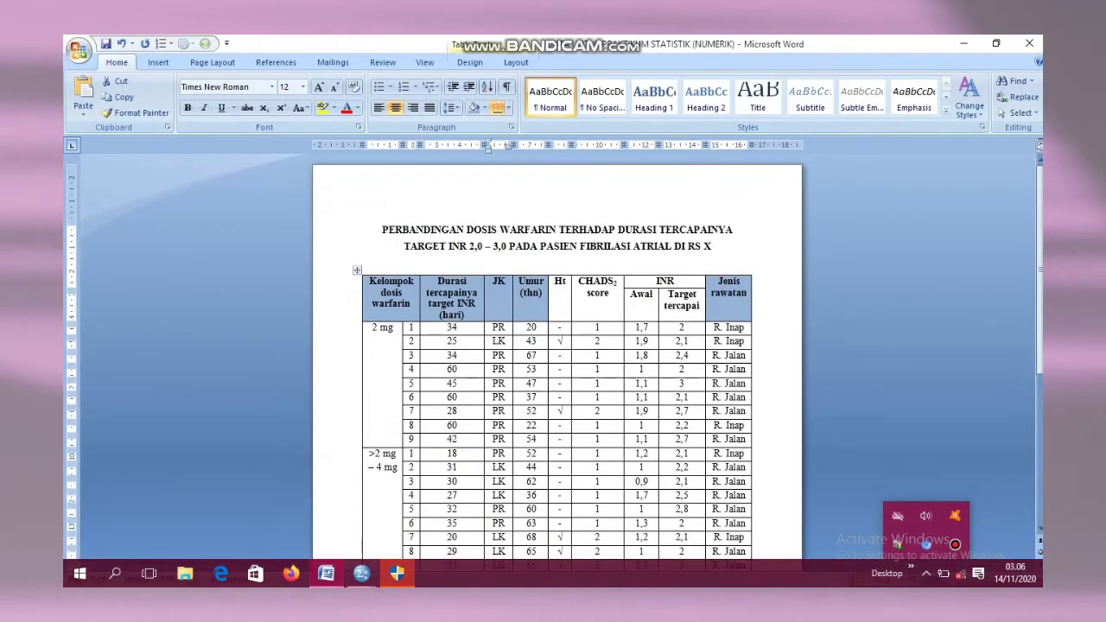
scroll(558, 363, "down", 2)
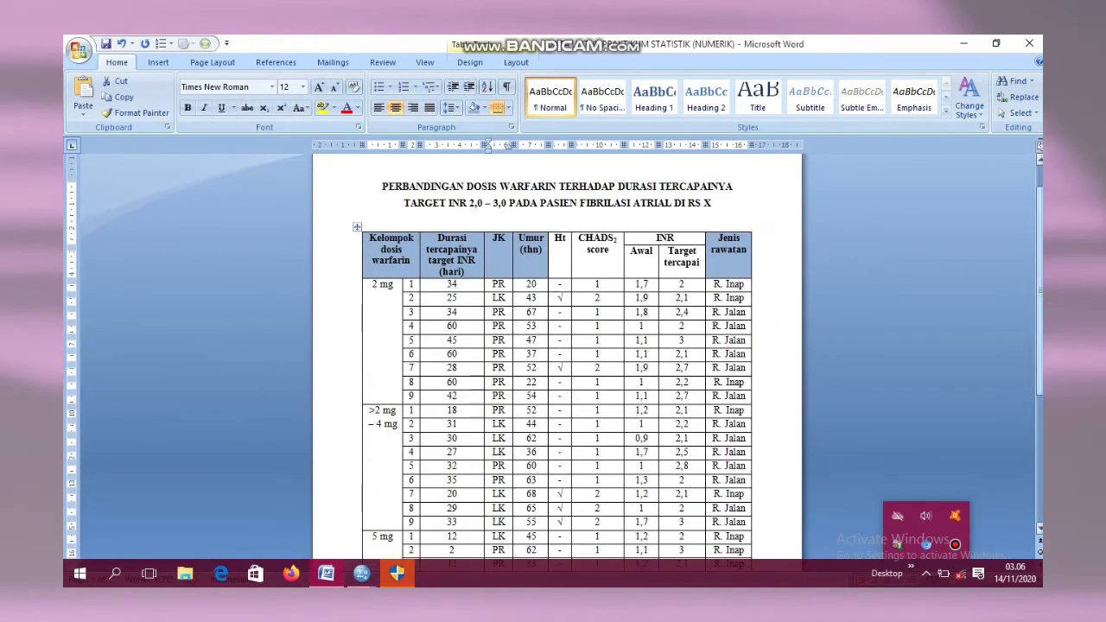
scroll(558, 363, "down", 1)
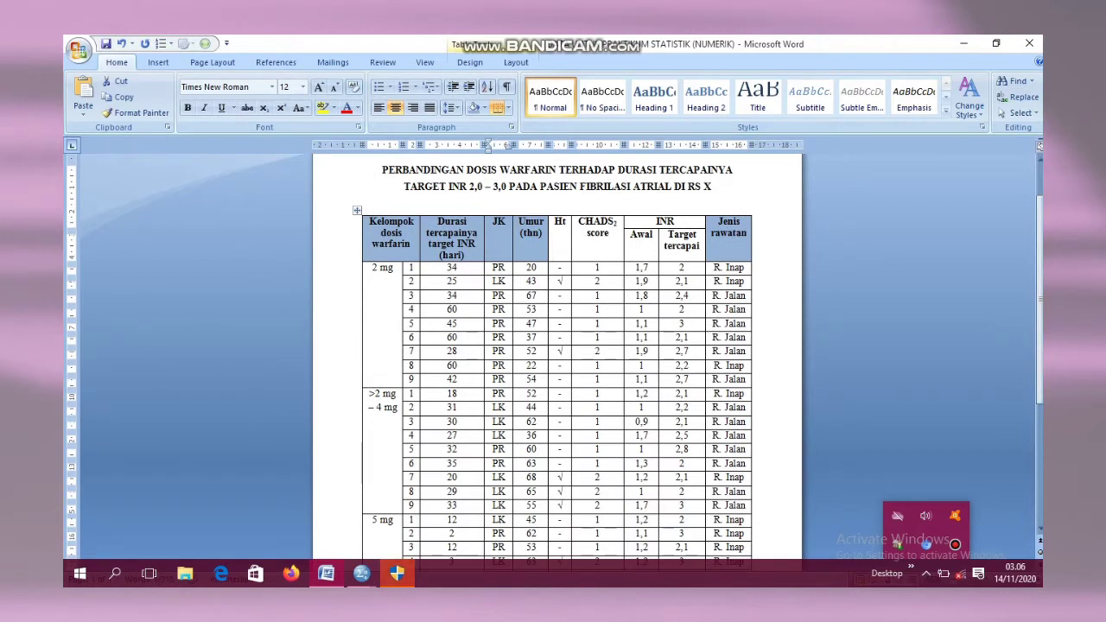
left_click_drag(370, 222, 739, 249)
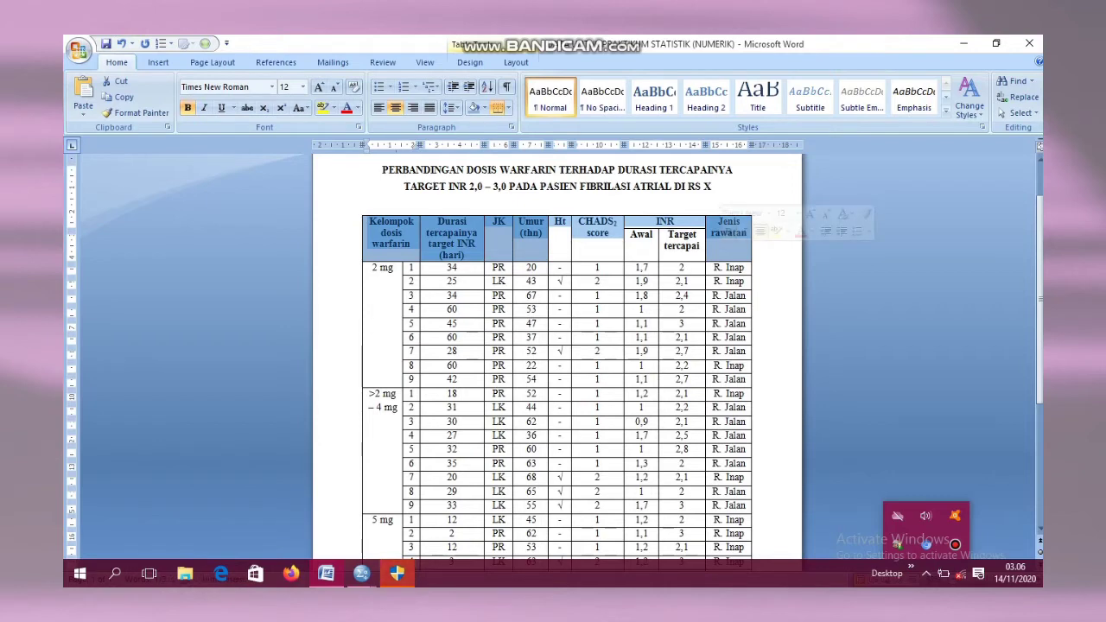
left_click(753, 233)
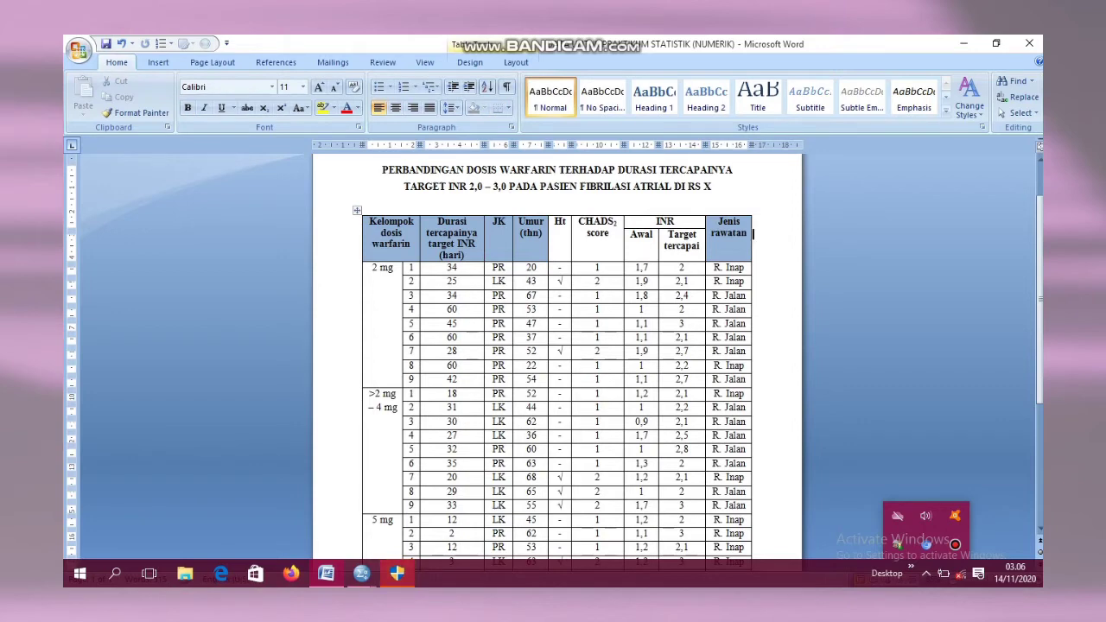
key("shift+Left")
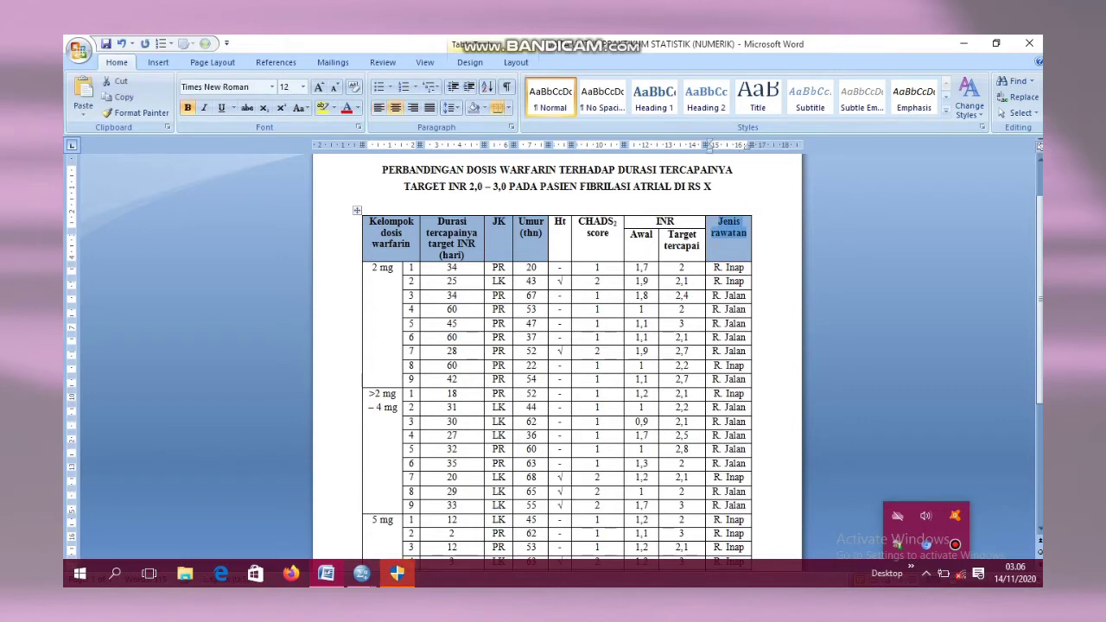
left_click_drag(373, 222, 535, 232)
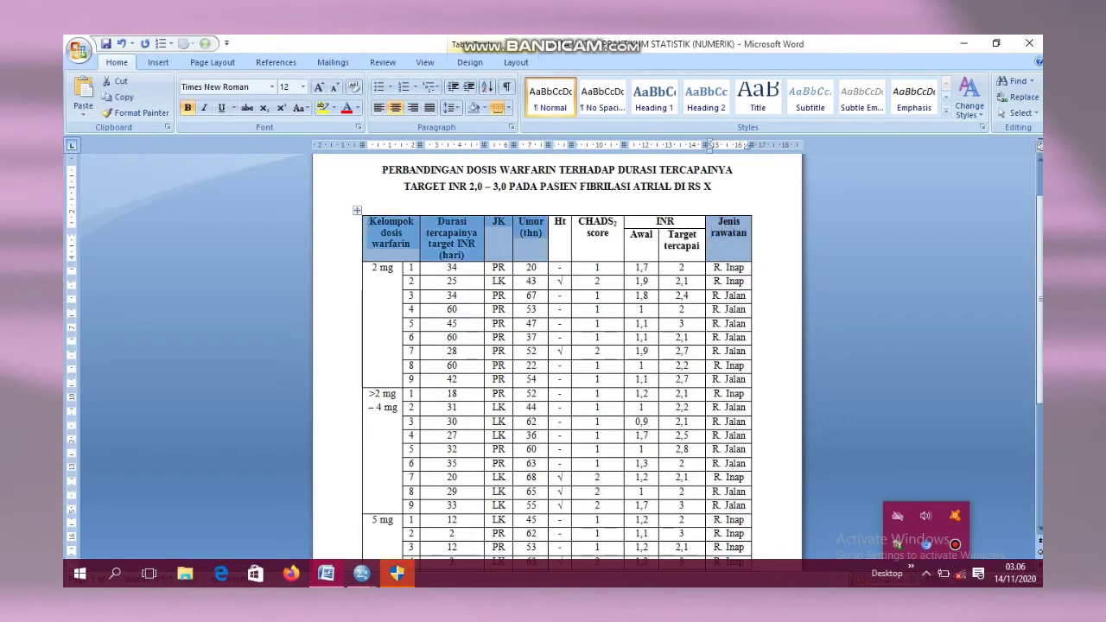
left_click(754, 282)
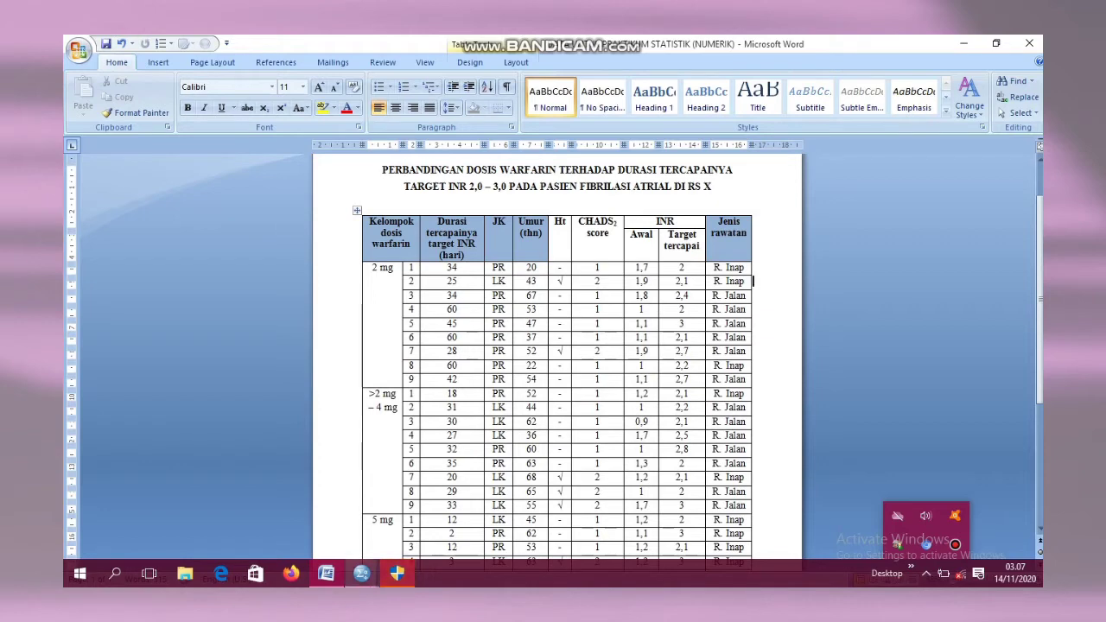
Switch back to the empty untitled SPSS dataset and show its Variable View
mouse_move(363, 575)
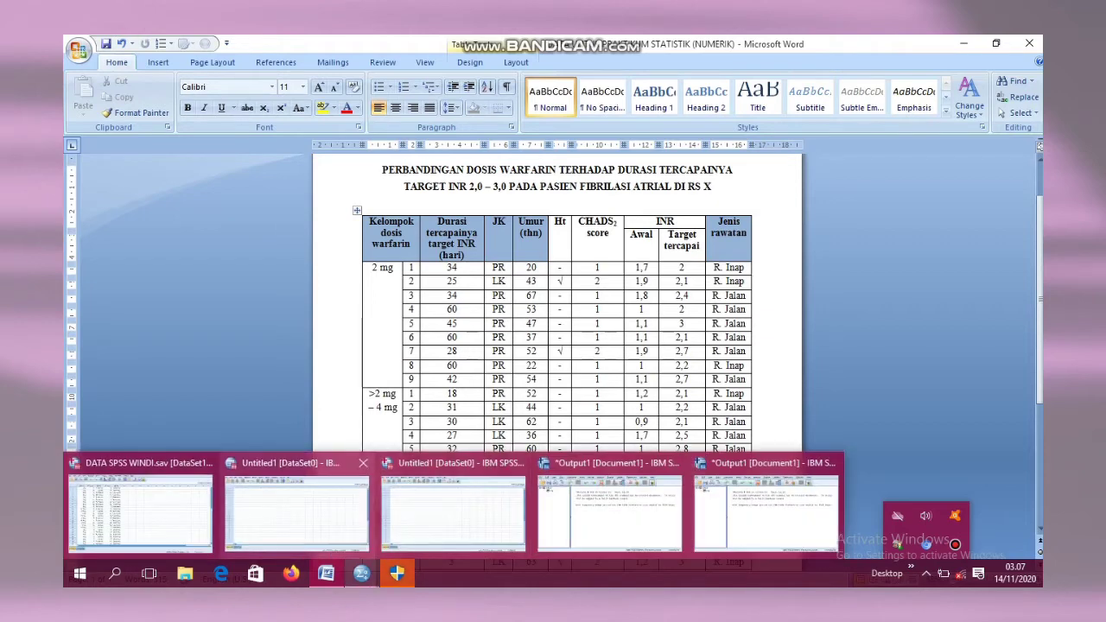
left_click(296, 510)
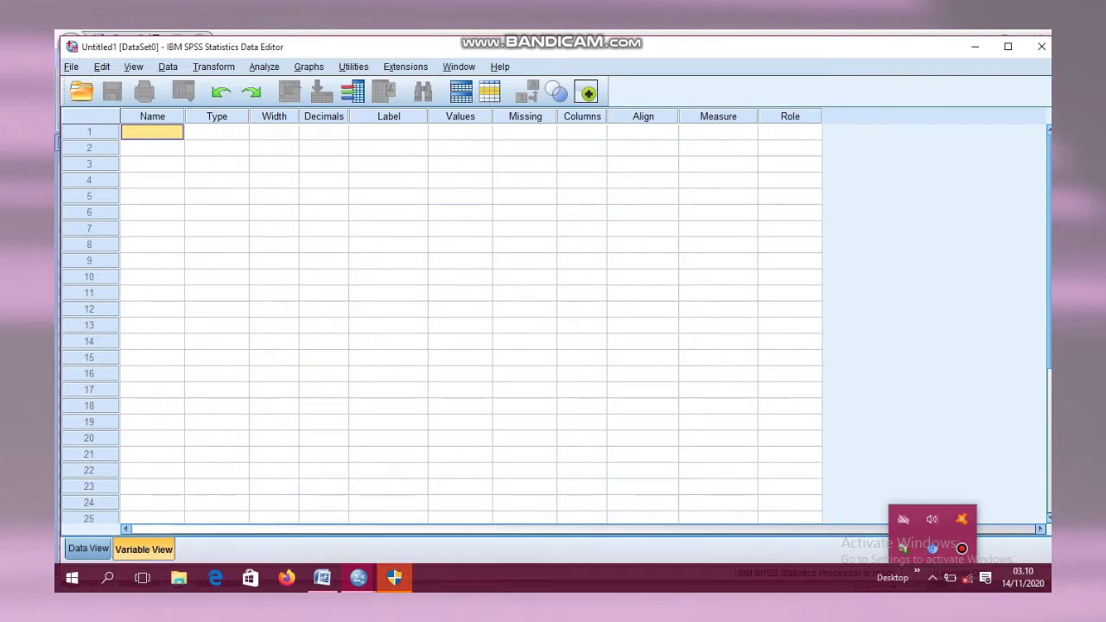
key("ctrl+t")
key("ctrl+t")
Check the Kelompok dosis warfarin heading in the Word table, highlighting the word "dosis" as the basis for a variable name
mouse_move(321, 577)
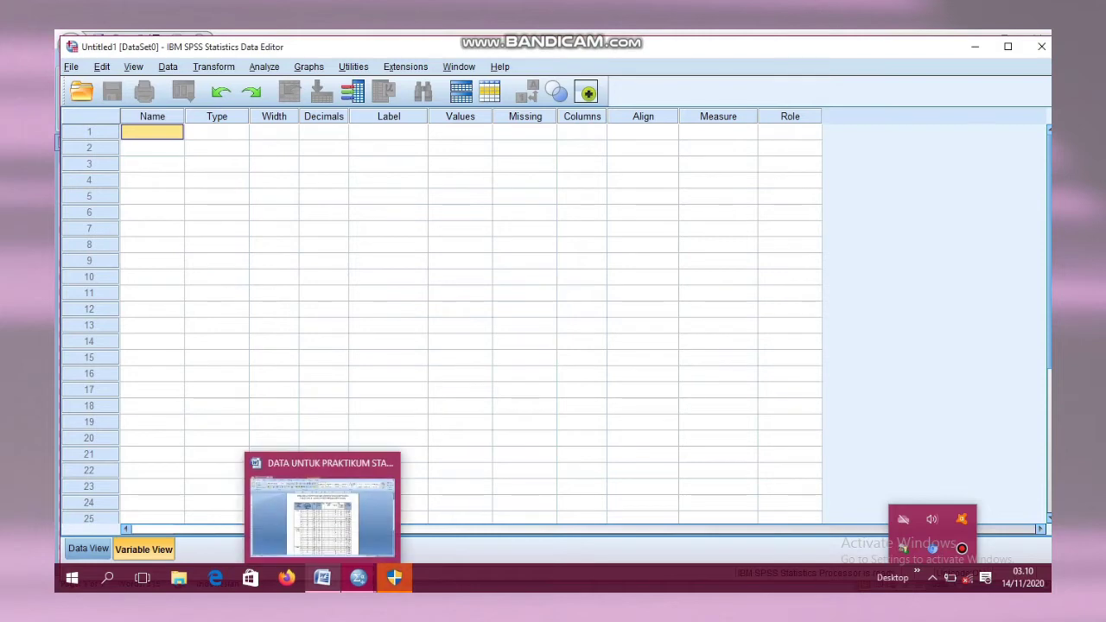
left_click(322, 577)
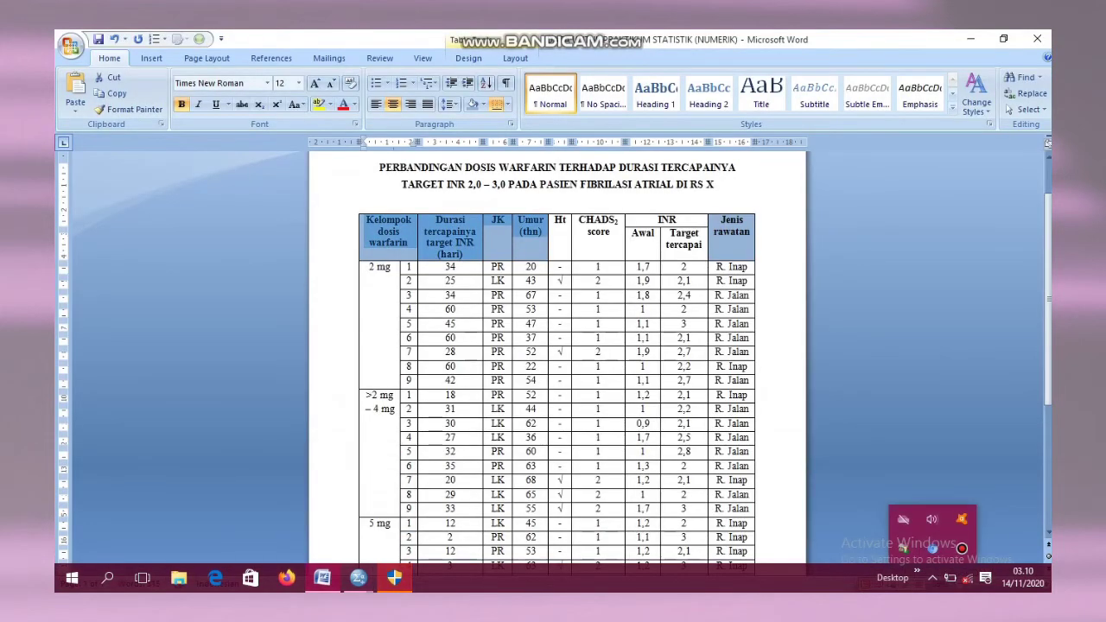
left_click(399, 242)
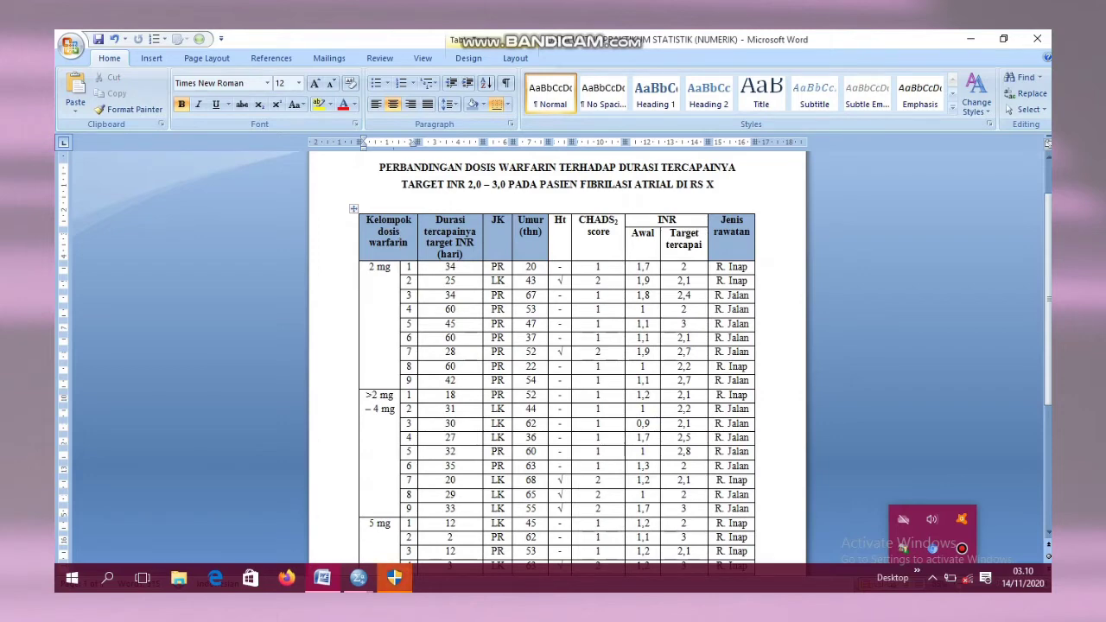
key("shift+Right")
key("shift+Right")
key("shift+Right")
key("shift+Right")
key("shift+Right")
Return to the untitled SPSS dataset and define the first two variables, named Dosis and DurasiINR
mouse_move(359, 578)
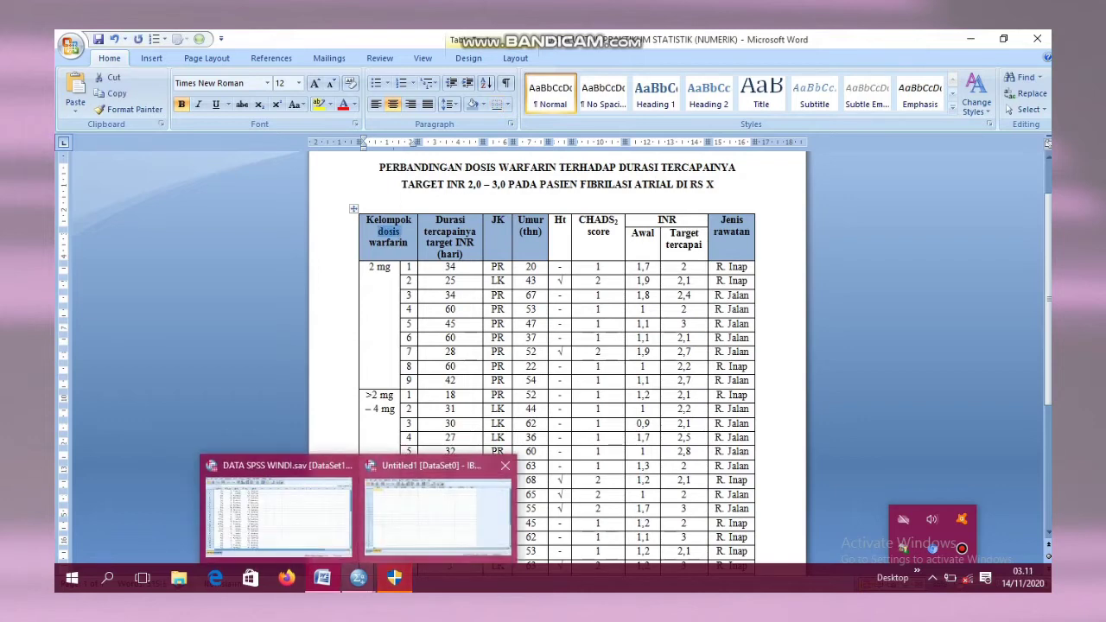
left_click(436, 512)
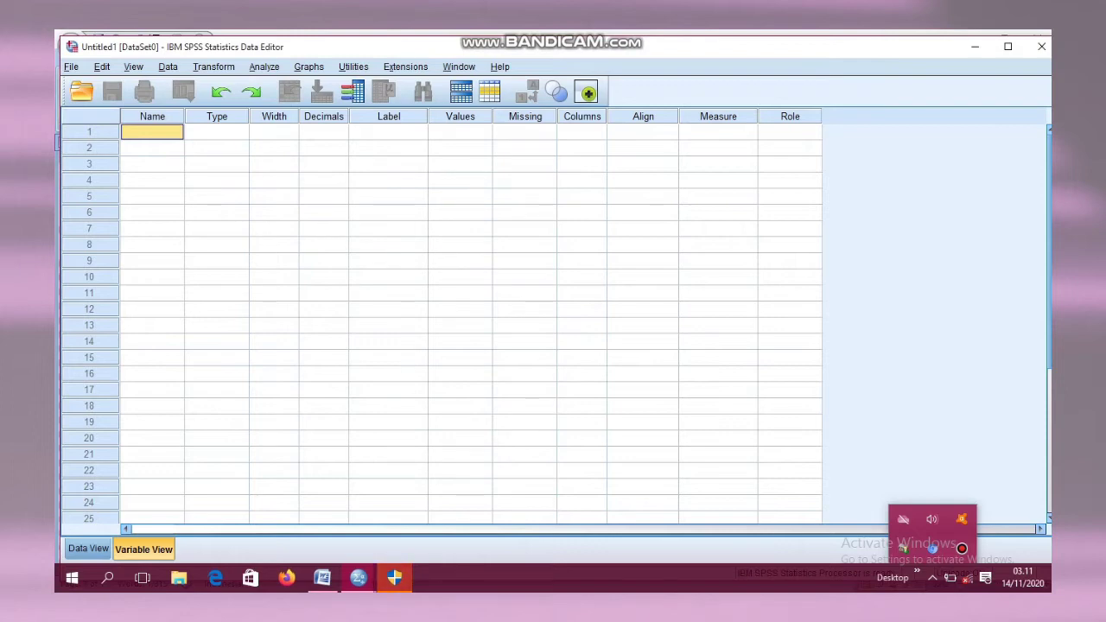
type("Dosis")
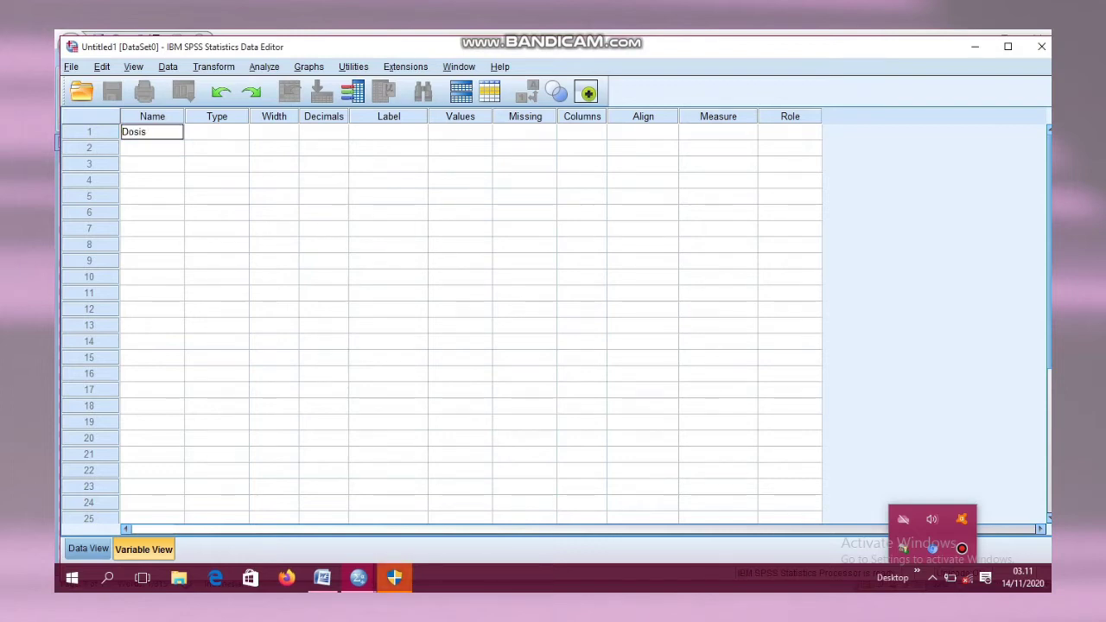
key("Return")
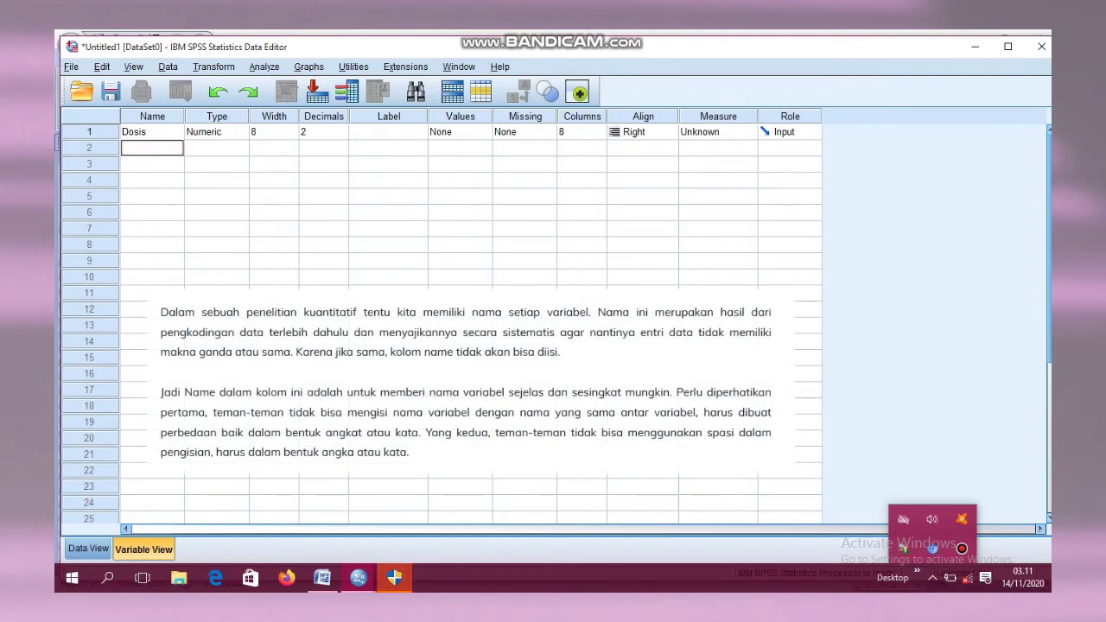
type("Durasi")
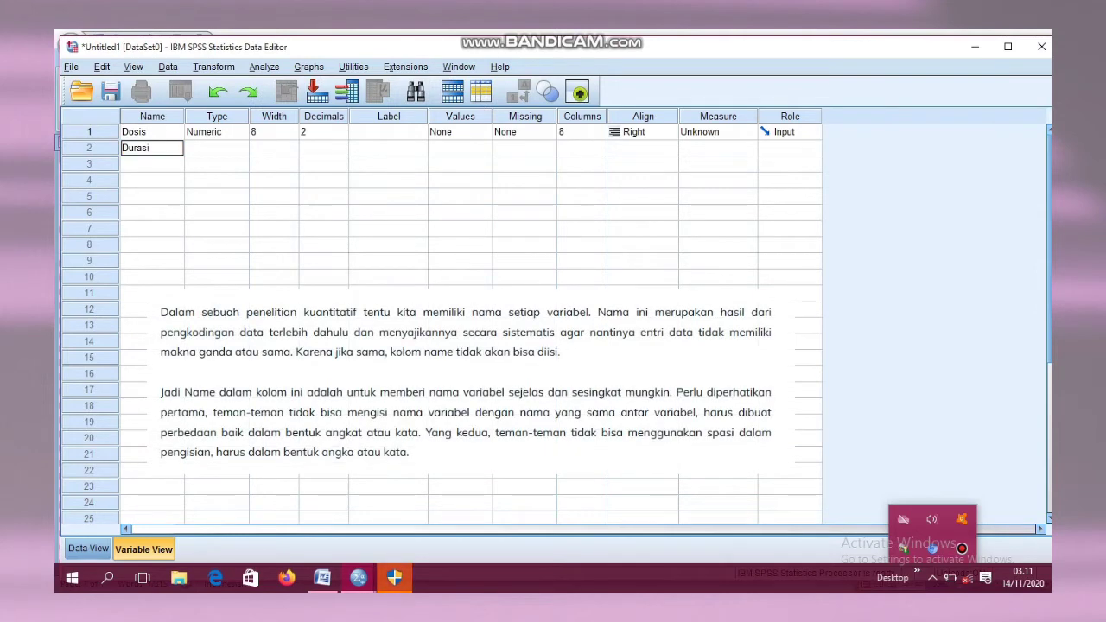
type("INR")
key("Return")
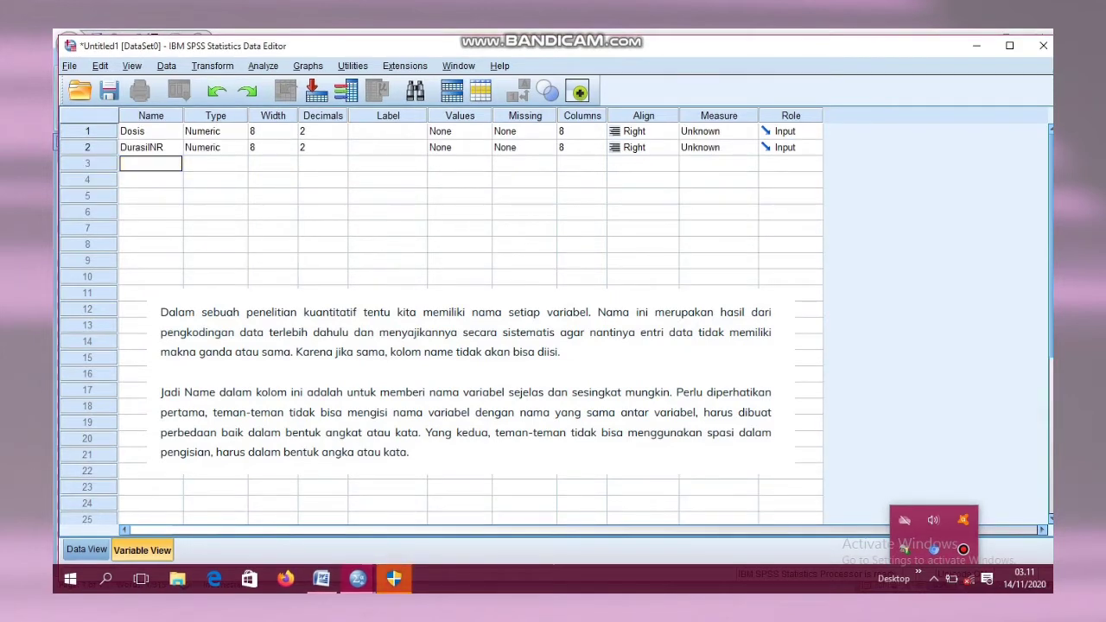
Add three more variables in rows 3 to 5, named JK, Umur and JR
type("Umu")
key("BackSpace")
key("BackSpace")
type("JK")
key("Return")
type("um")
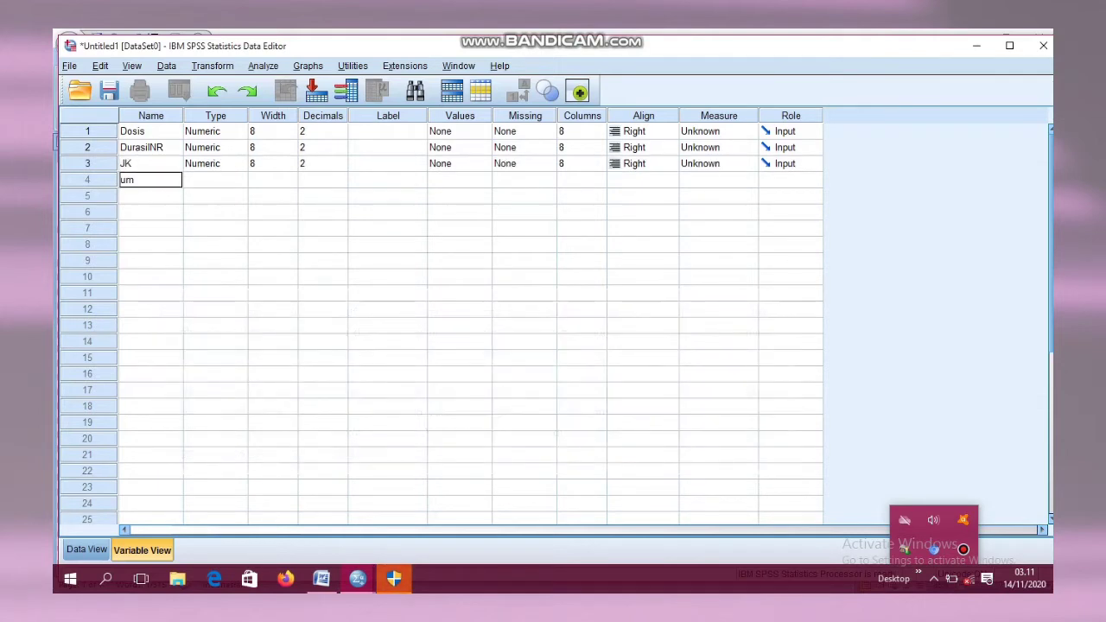
key("BackSpace")
key("BackSpace")
type("Umur")
key("Return")
type("JR")
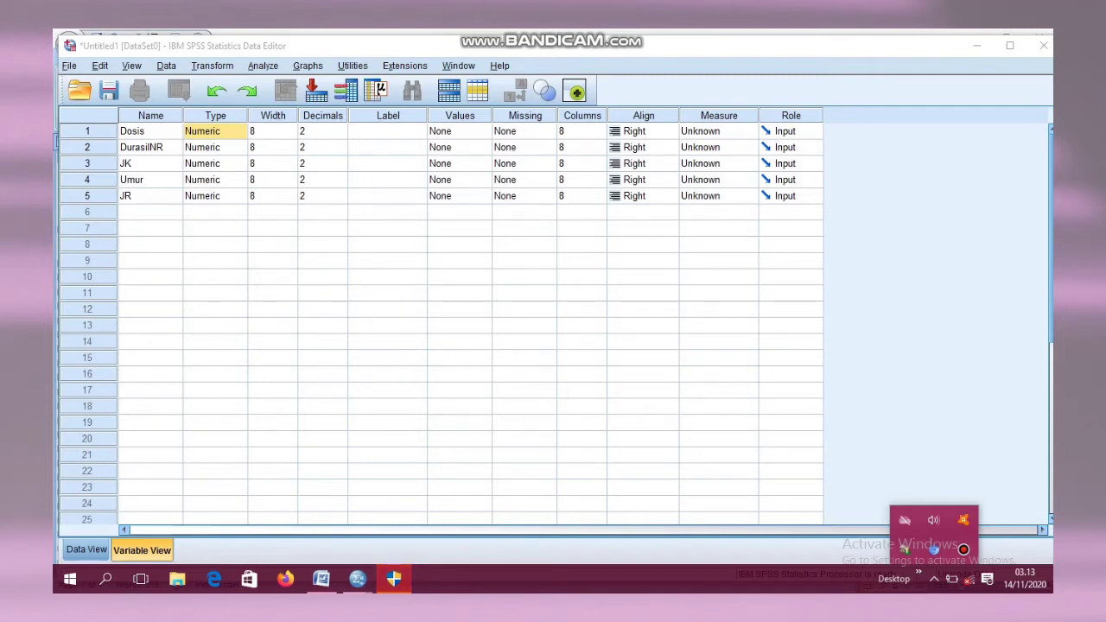
Review the name and type of each of the five variables from Dosis to JR
left_click(150, 131)
left_click(150, 148)
left_click(151, 163)
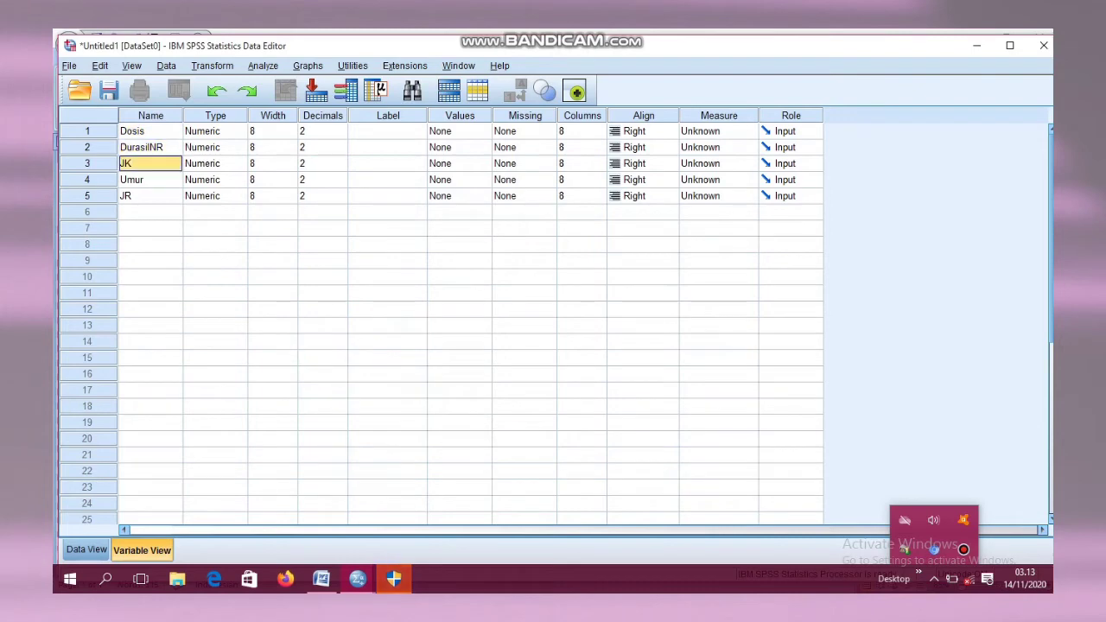
left_click(150, 180)
left_click(150, 196)
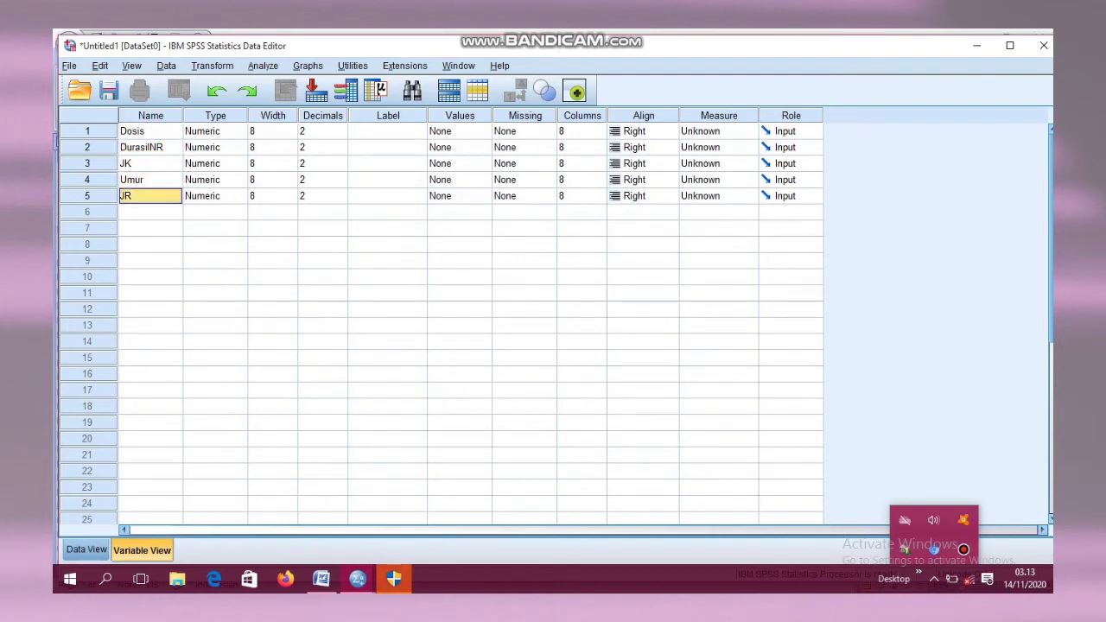
left_click(208, 132)
left_click(207, 148)
left_click(208, 163)
left_click(207, 180)
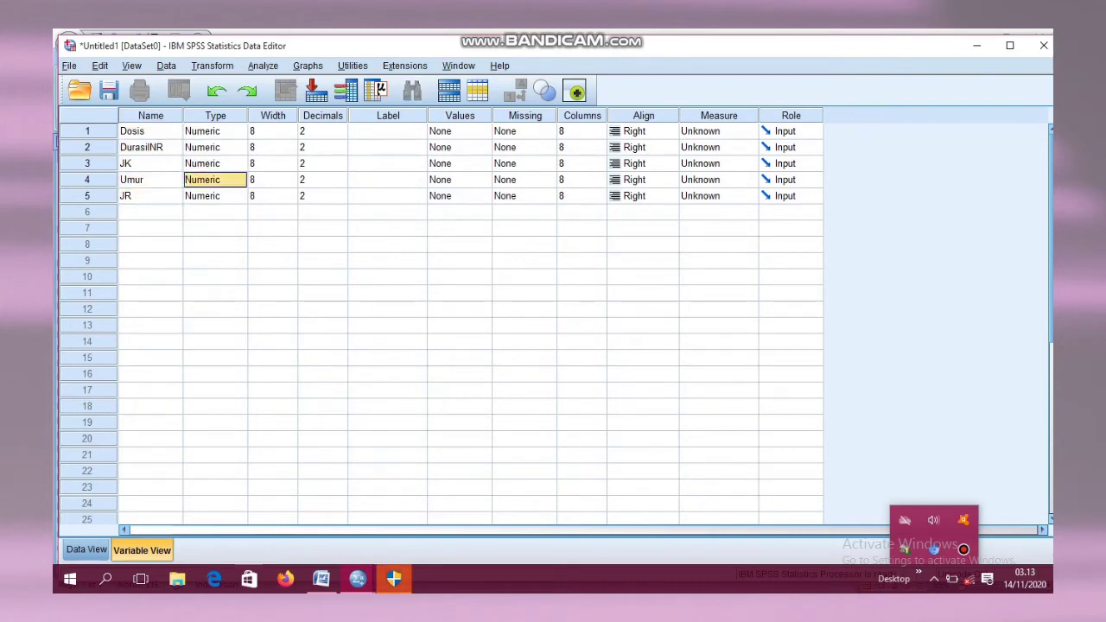
left_click(207, 196)
left_click(208, 131)
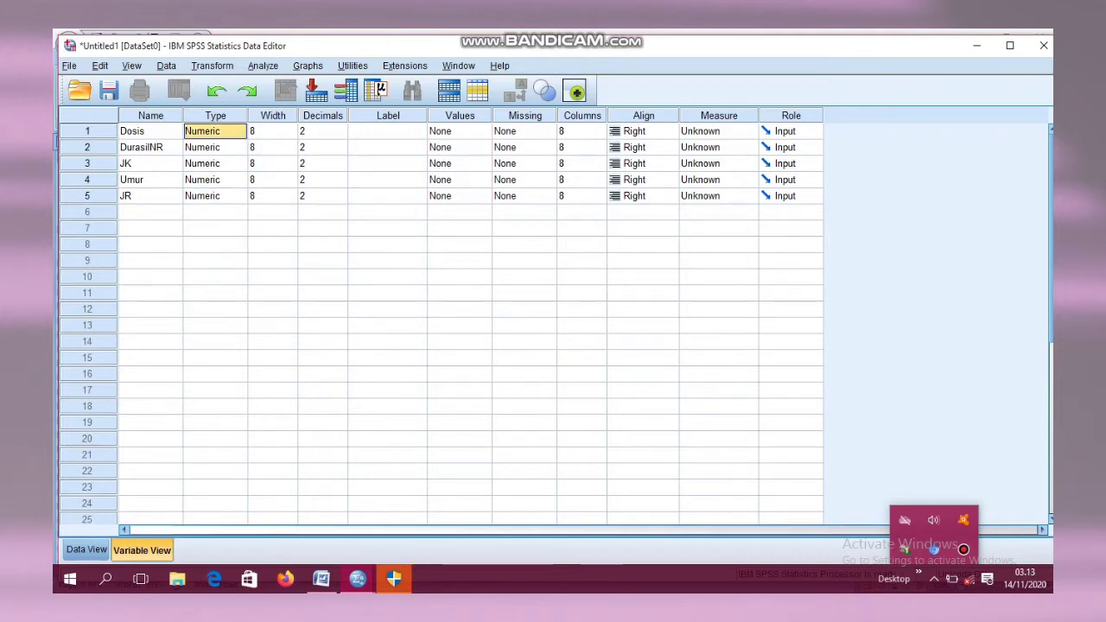
Examine the Word table's dose, duration, age, JK and Jenis rawatan columns to see which hold numbers and which hold text
left_click(321, 578)
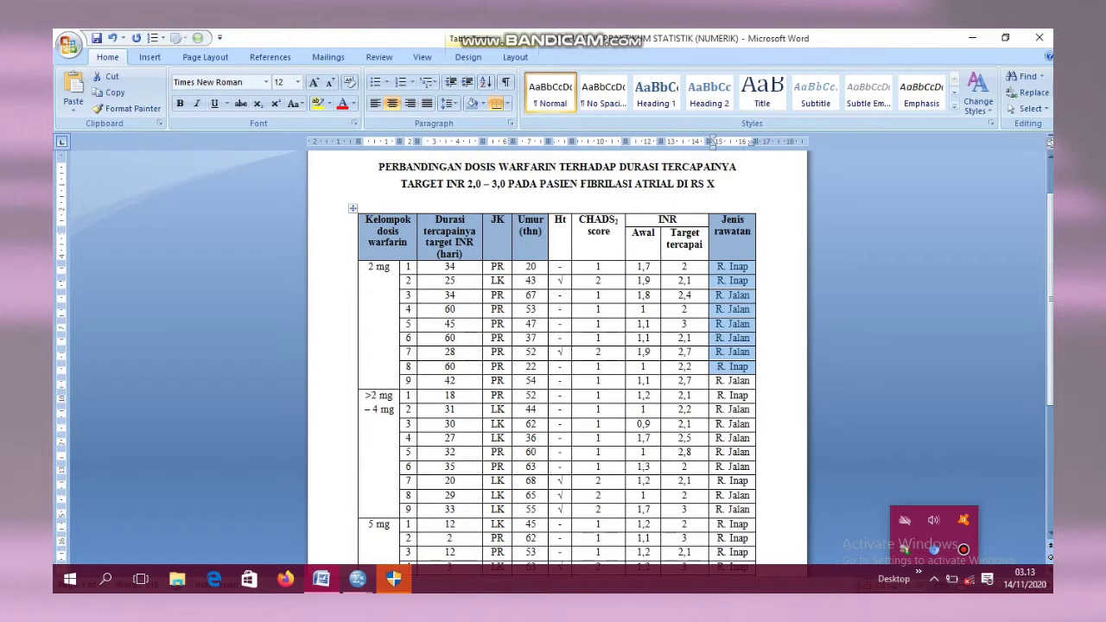
left_click(369, 267)
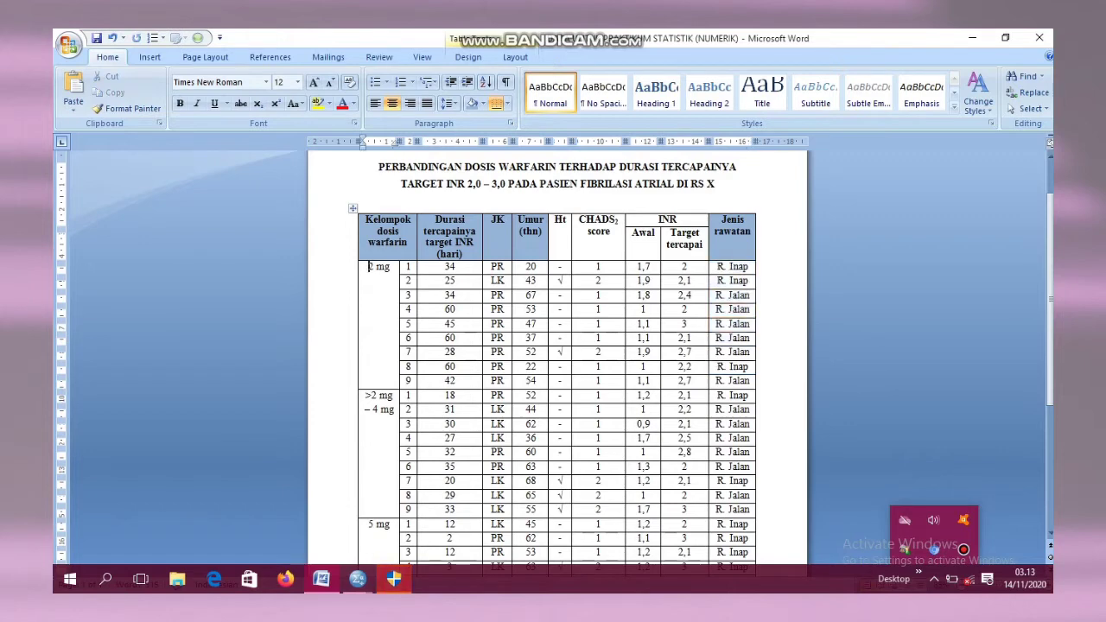
left_click_drag(369, 267, 449, 380)
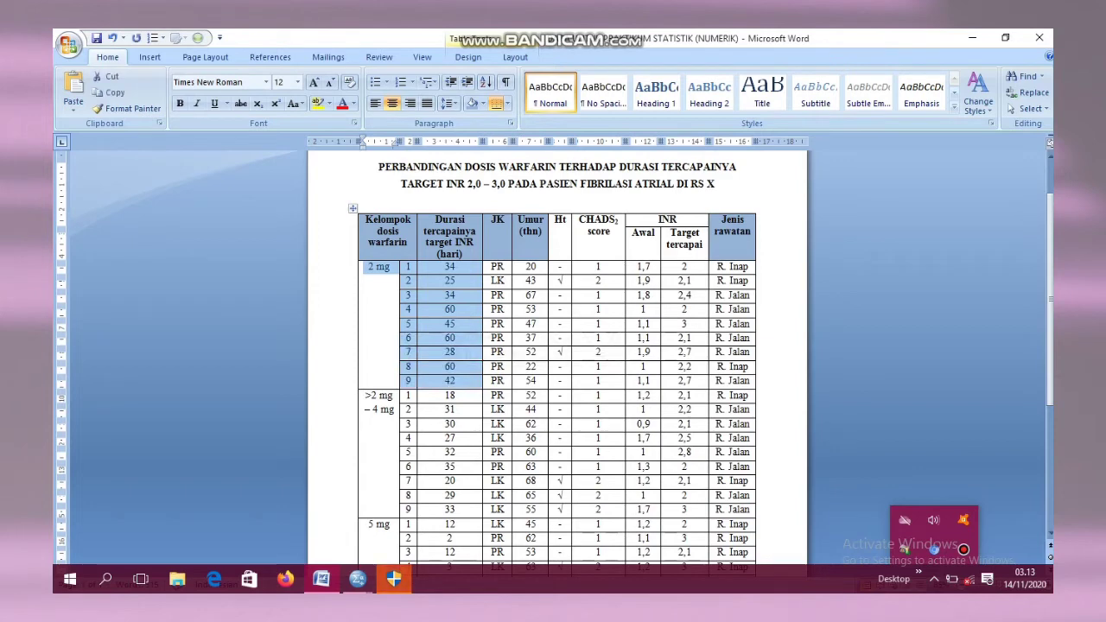
left_click(456, 295)
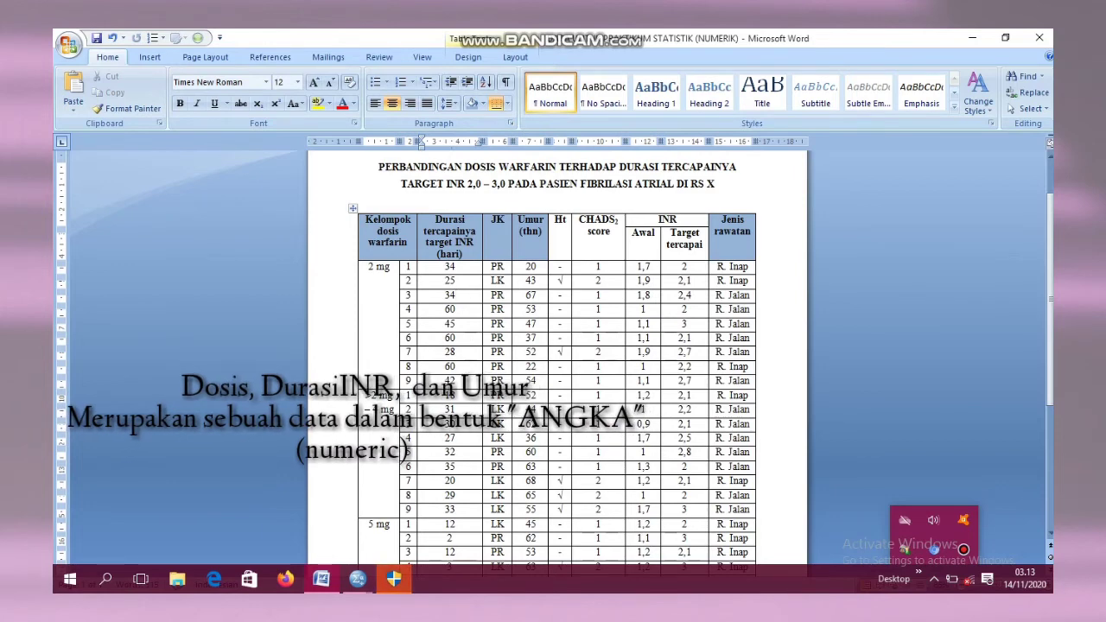
left_click_drag(530, 267, 530, 381)
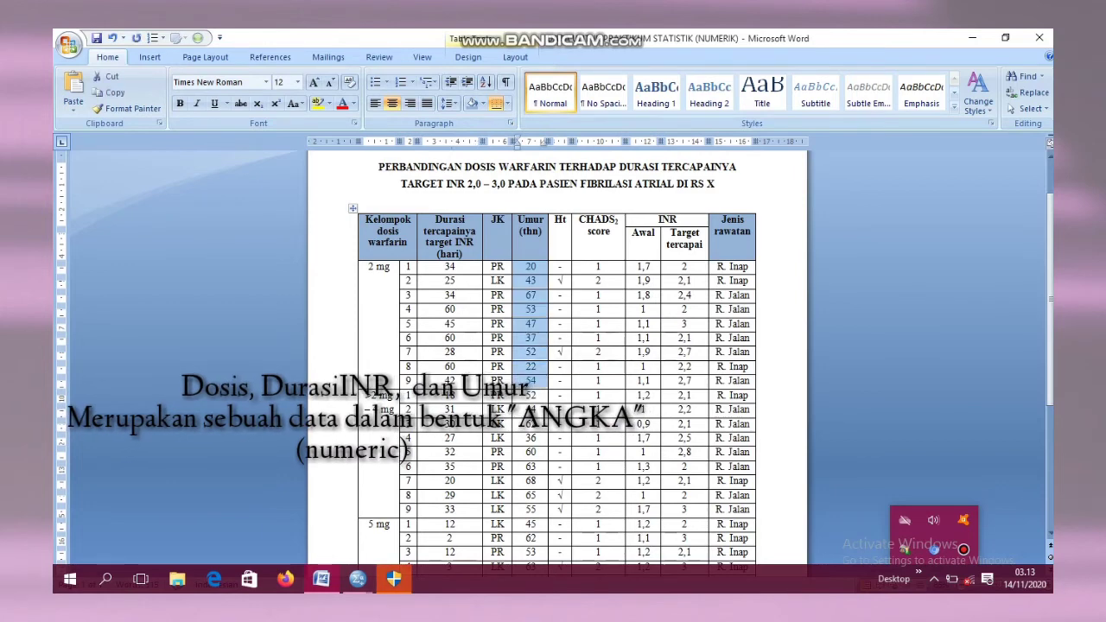
left_click(505, 352)
left_click_drag(497, 267, 497, 395)
left_click_drag(732, 267, 732, 394)
left_click(679, 367)
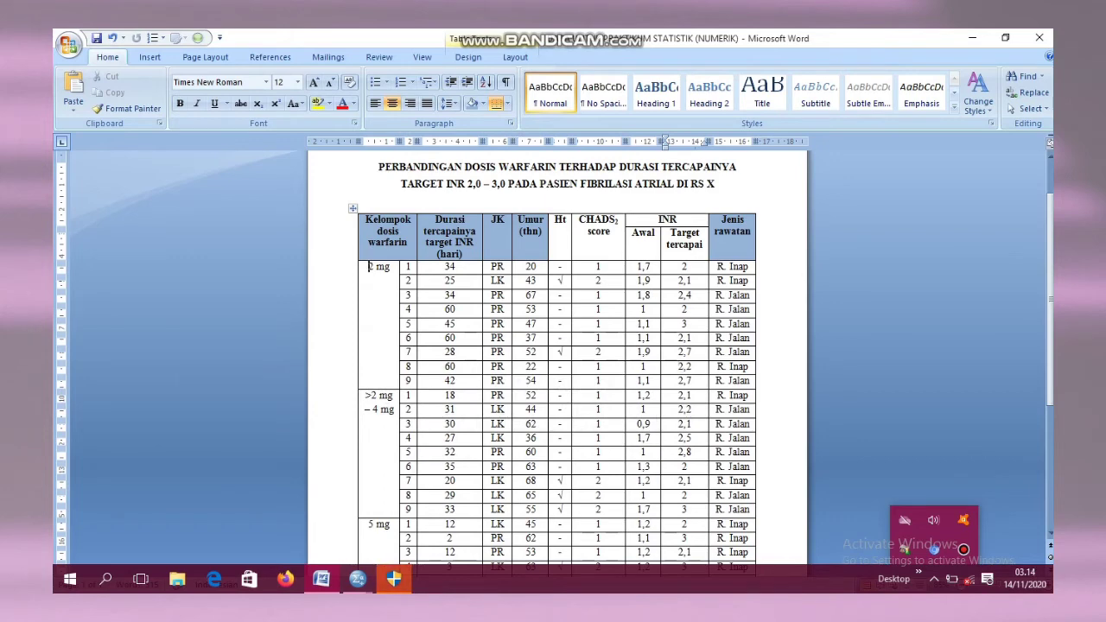
left_click_drag(369, 267, 466, 381)
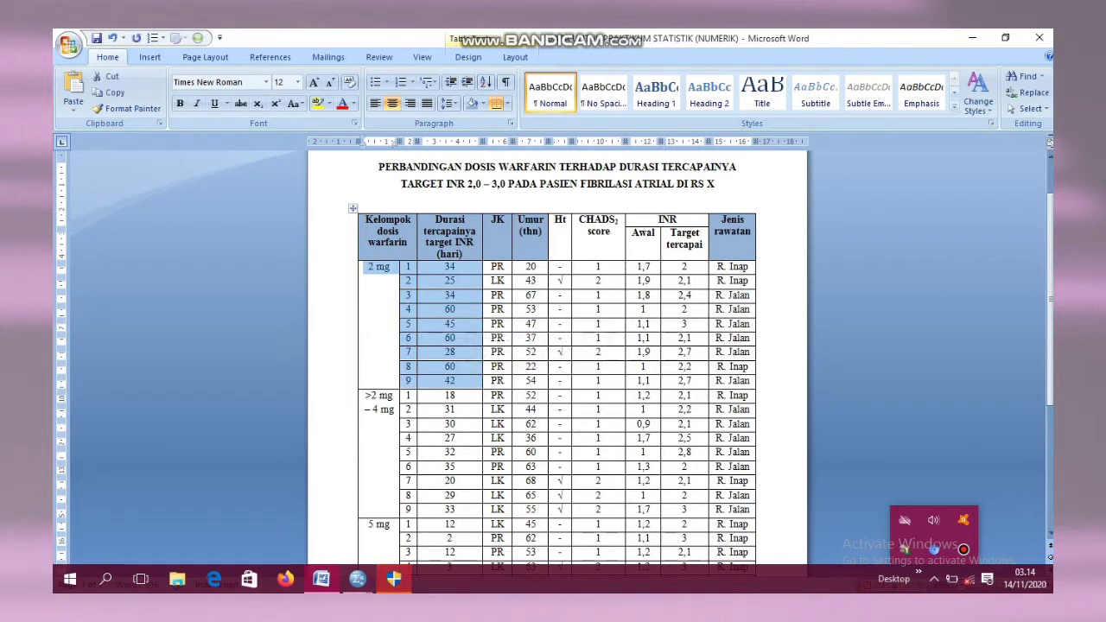
Check the JK column in the Word table, return to the untitled SPSS dataset and set the JK variable's type to String
left_click_drag(497, 267, 497, 381)
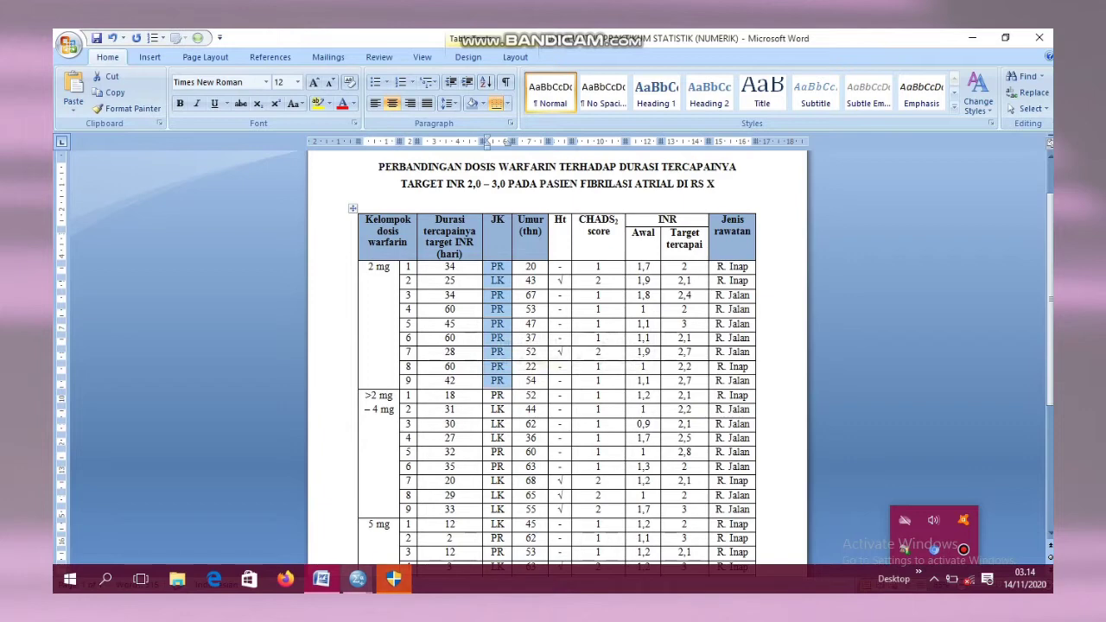
mouse_move(393, 578)
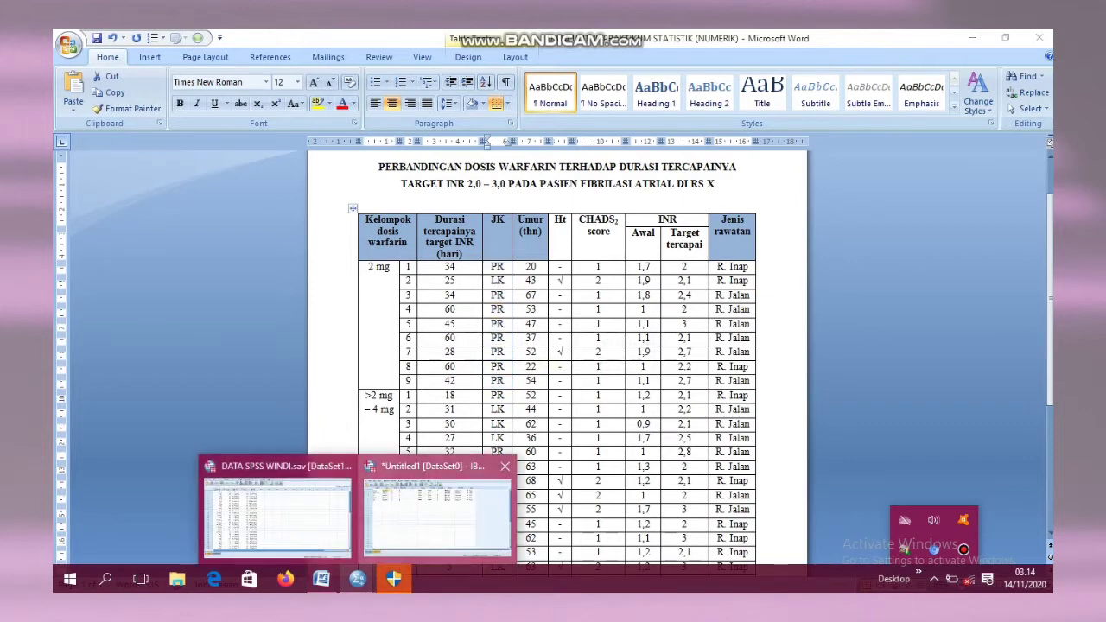
left_click(445, 518)
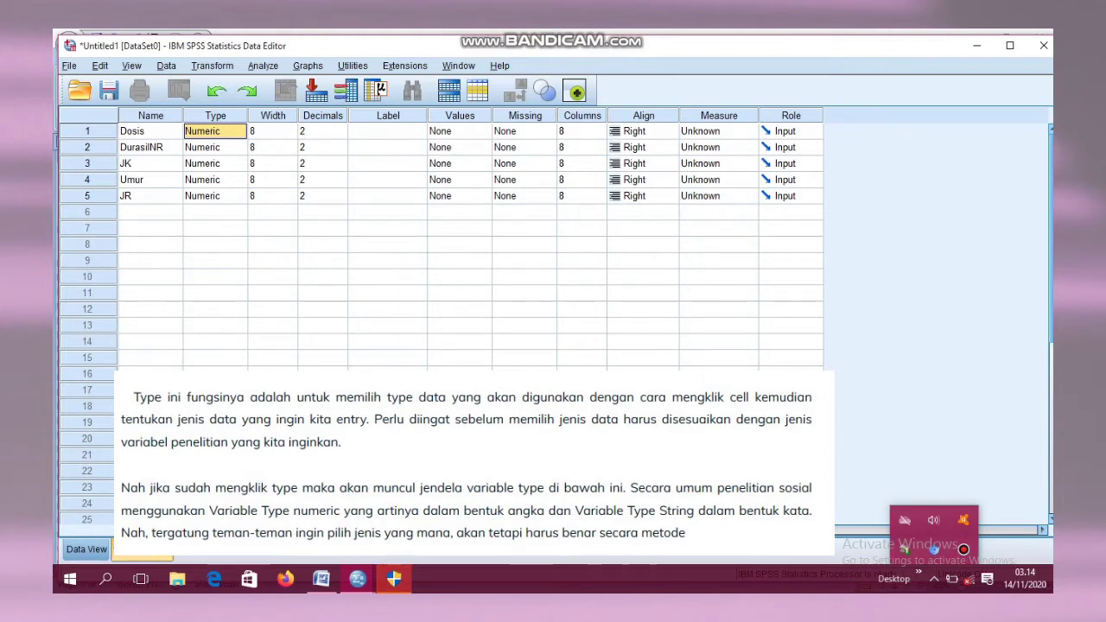
left_click(208, 163)
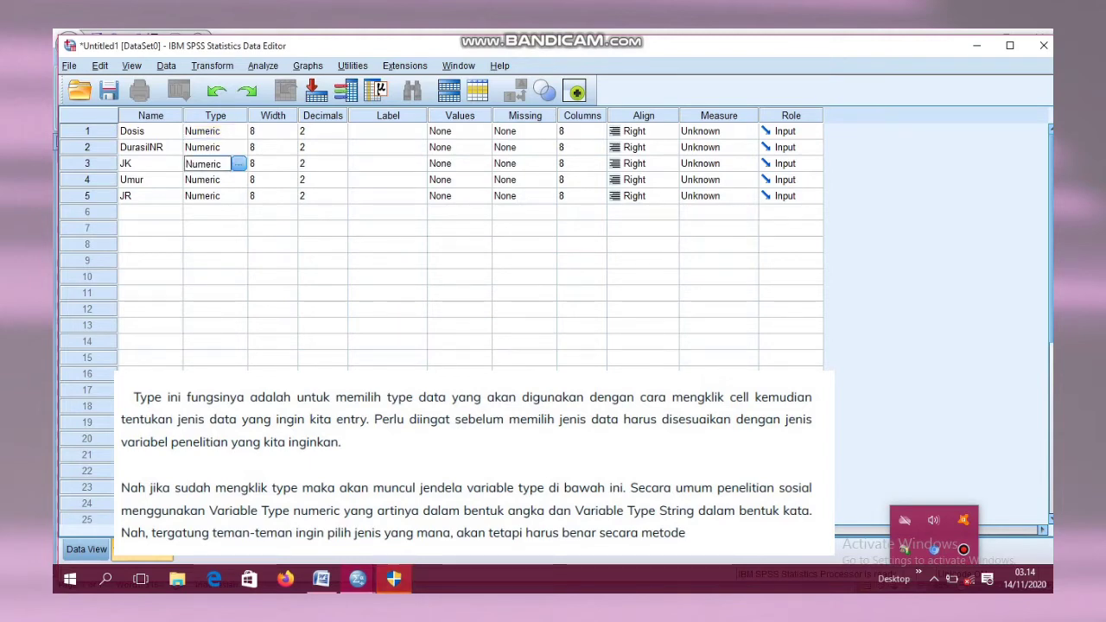
left_click(238, 163)
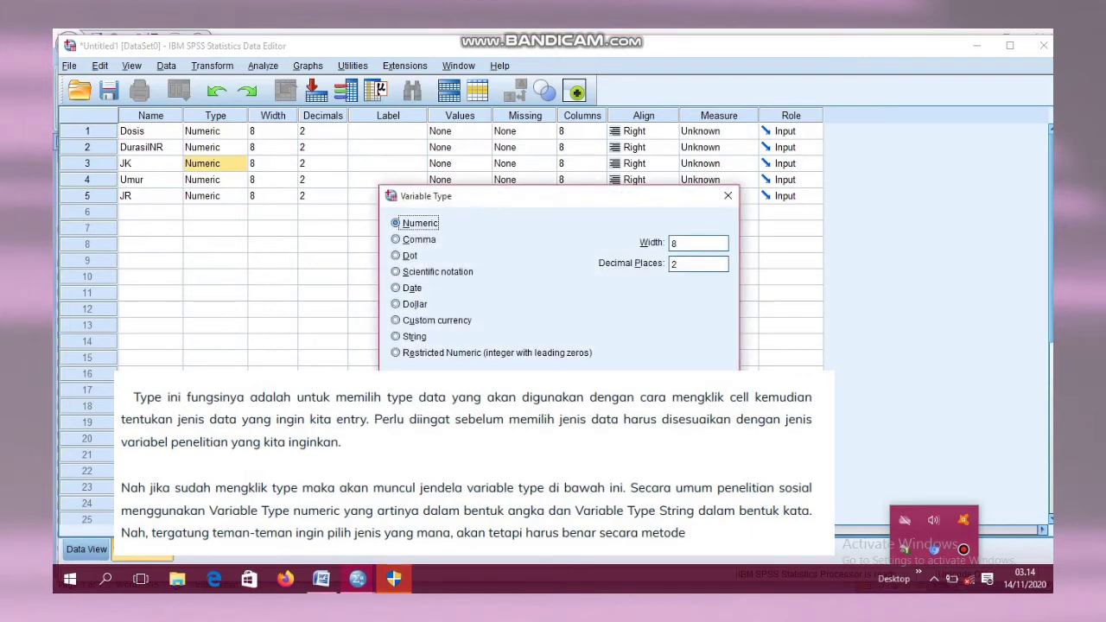
left_click(396, 336)
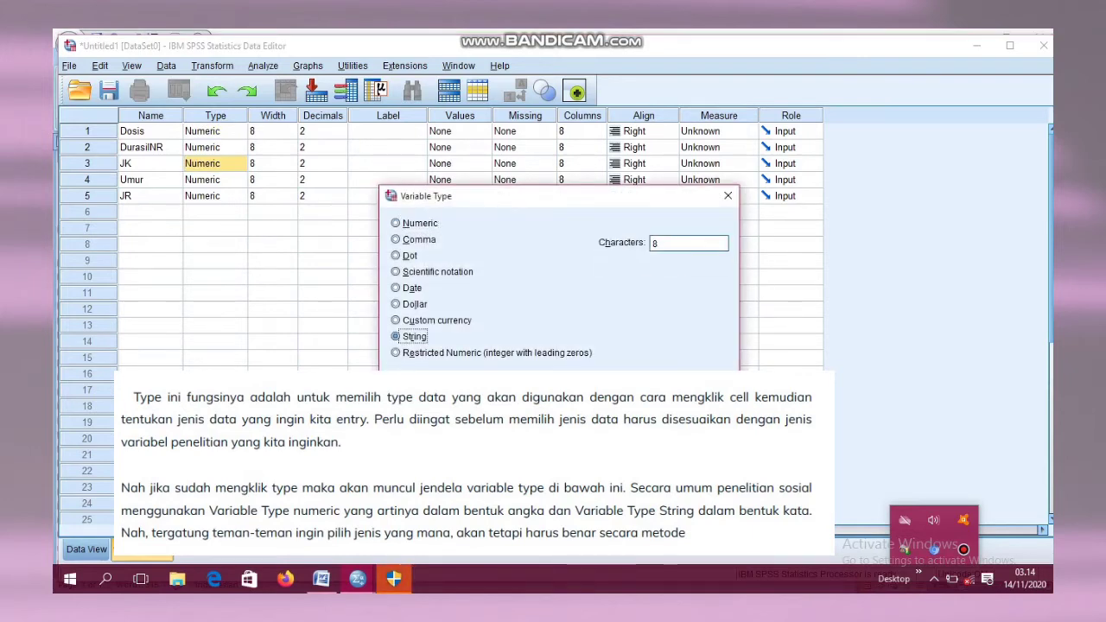
key("Return")
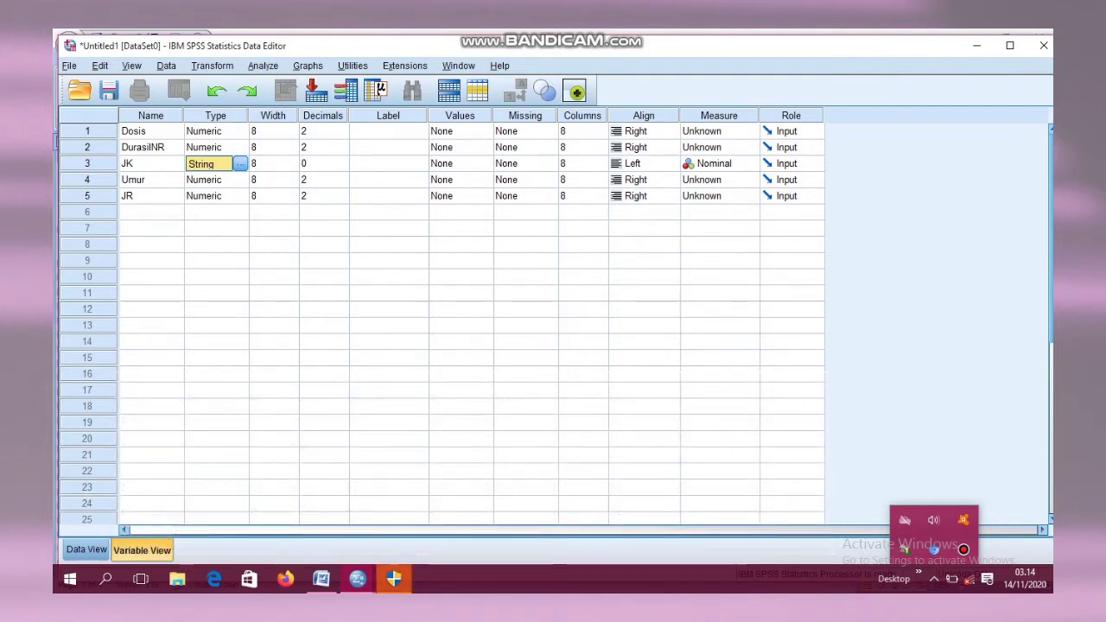
Set the JR variable's type to String and check DurasiINR's type settings without changing them
left_click(216, 196)
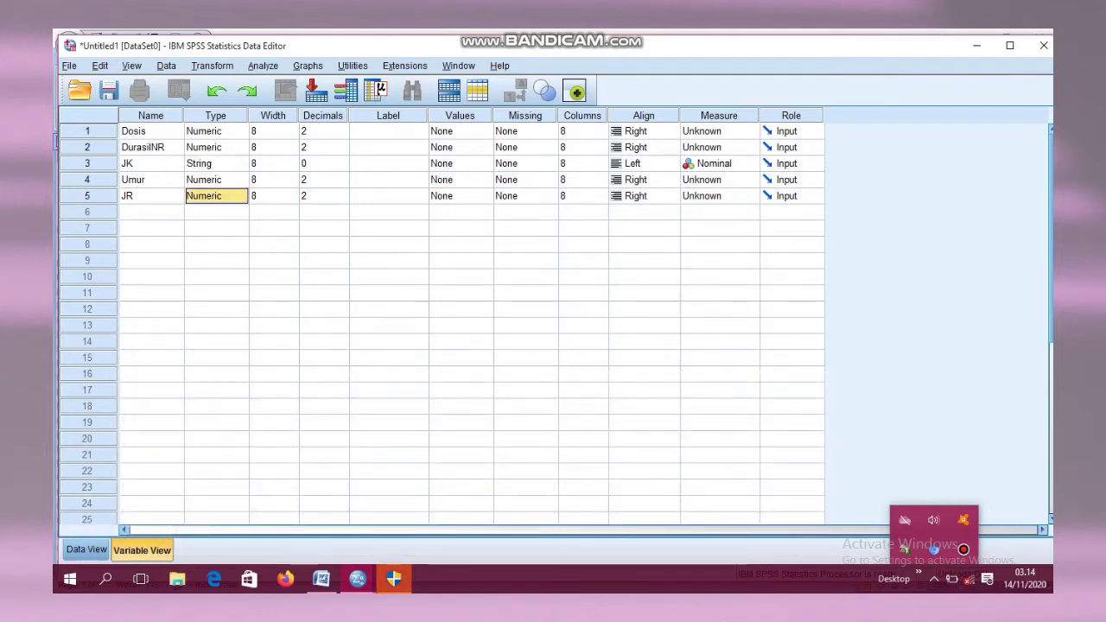
left_click(241, 196)
left_click(396, 336)
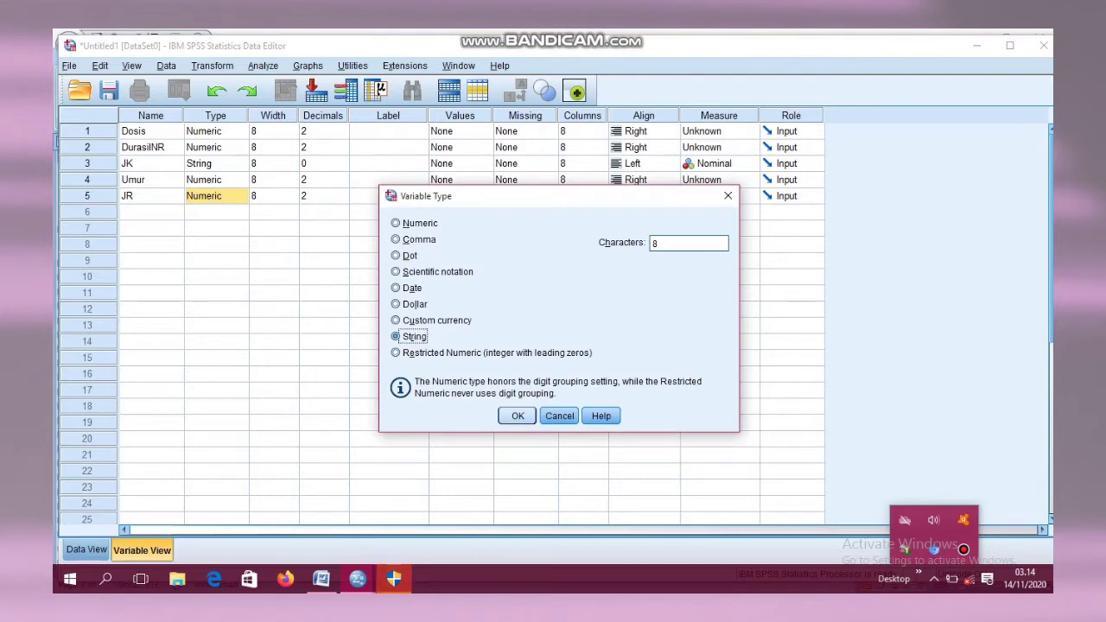
left_click(517, 415)
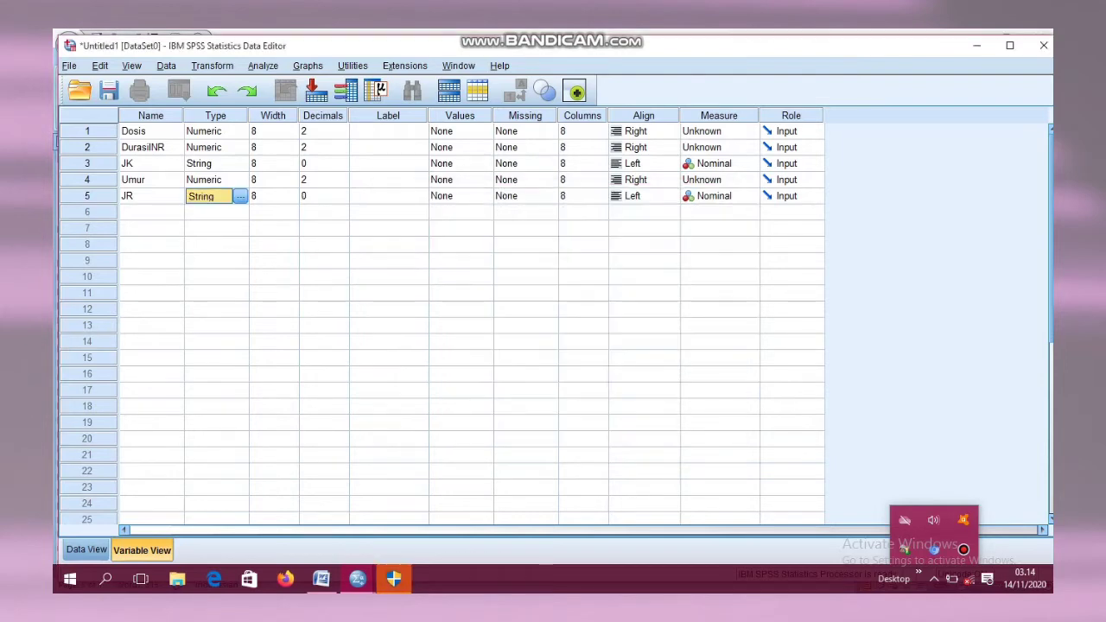
left_click(241, 148)
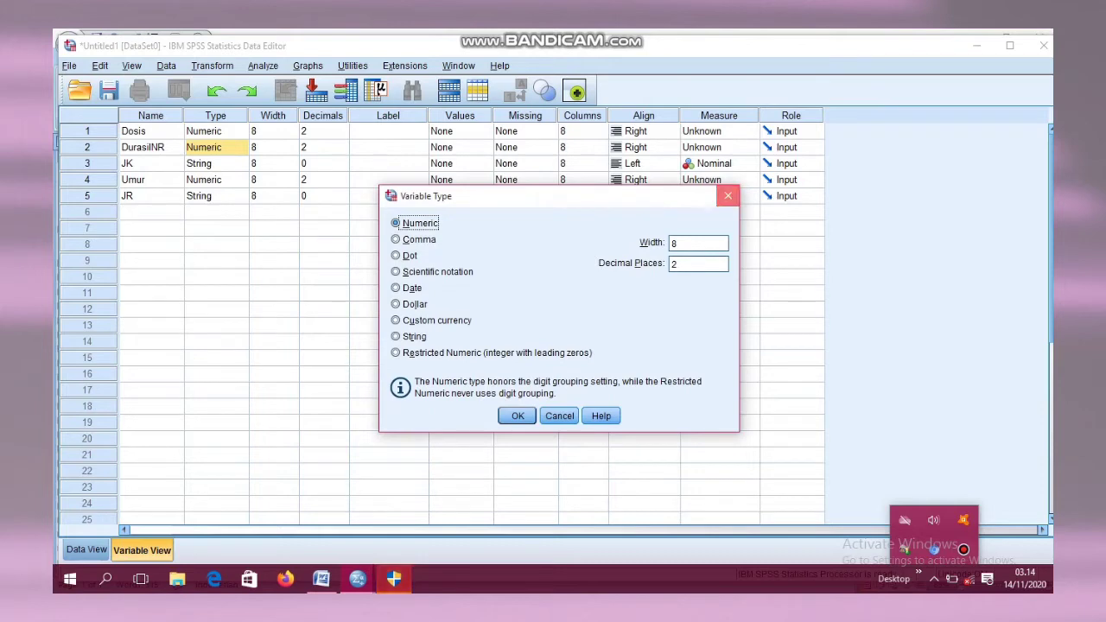
key("Escape")
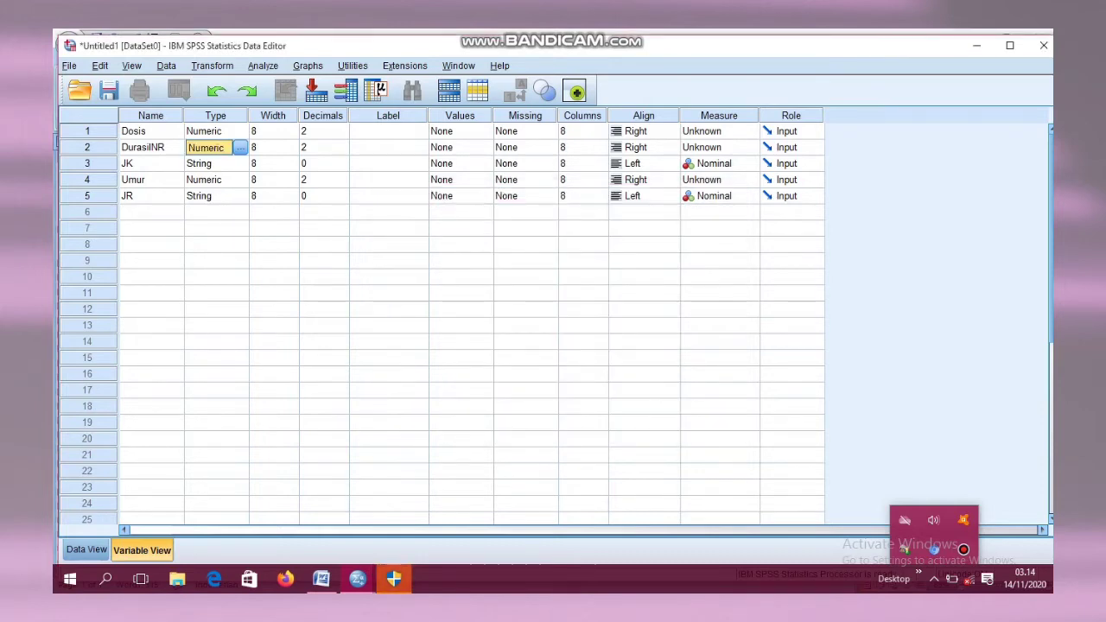
Examine the decimals setting of each variable from Dosis to JR and how the variables appear in the data sheet
left_click(318, 132)
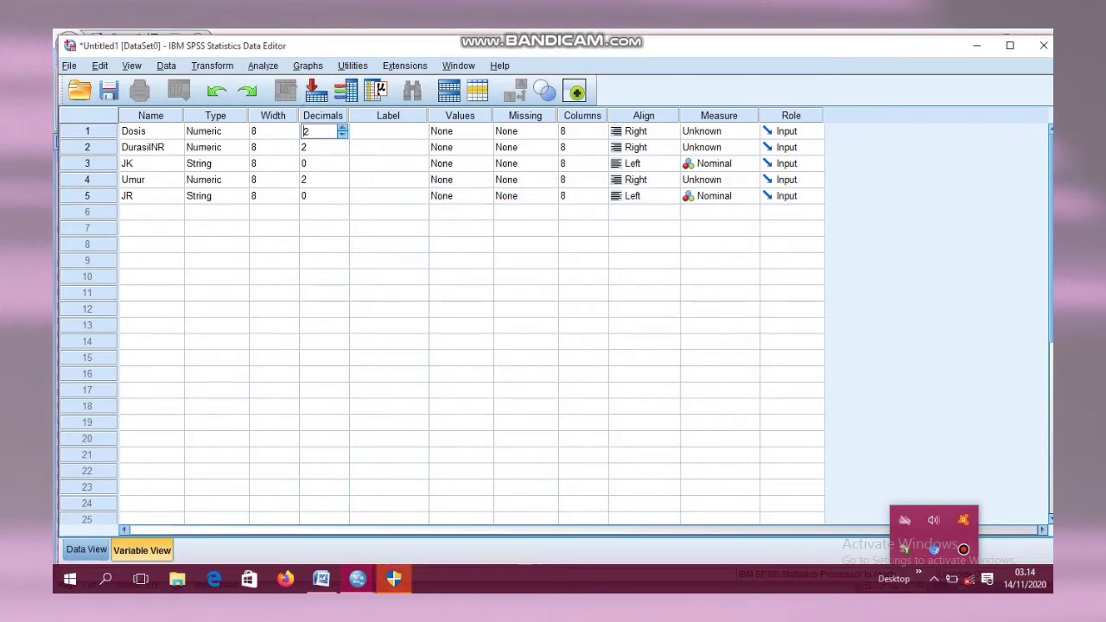
left_click(318, 148)
left_click(319, 131)
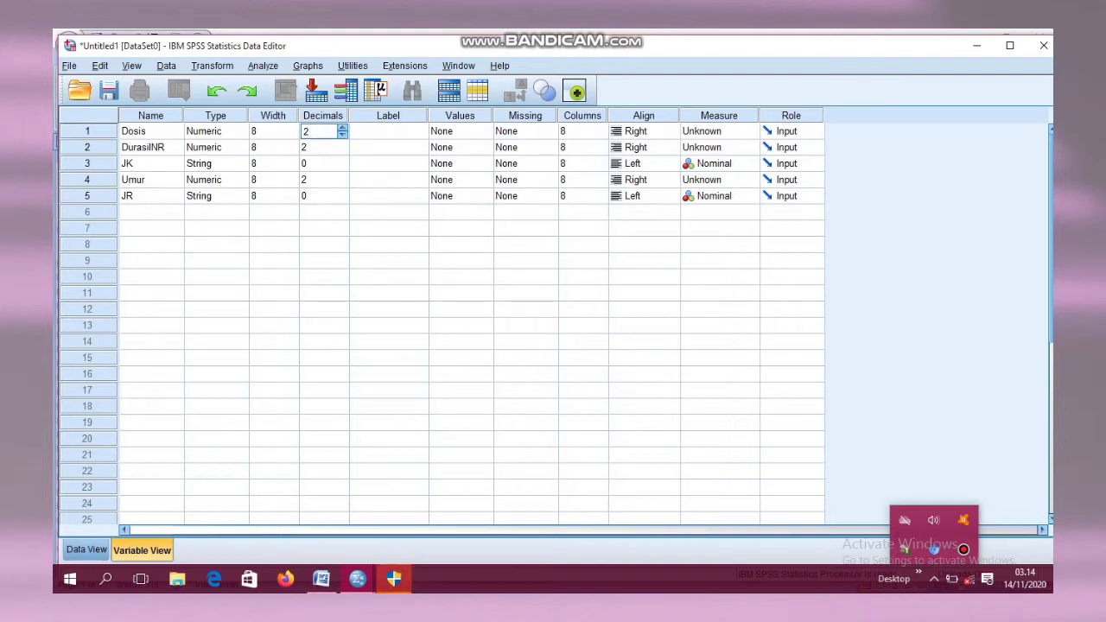
left_click(319, 180)
left_click(320, 164)
left_click(320, 147)
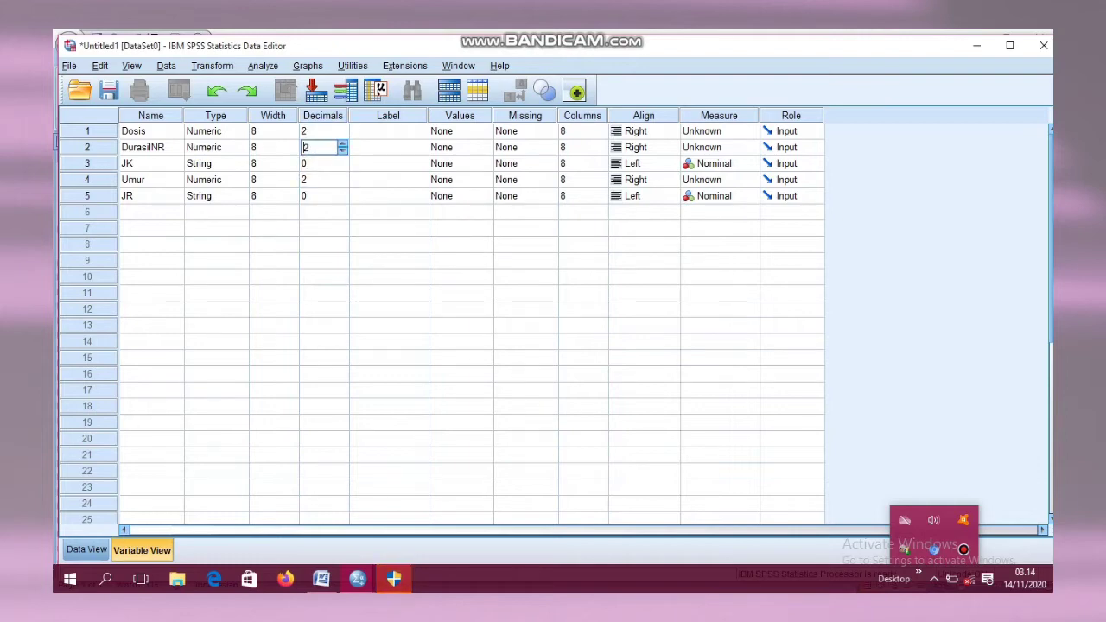
left_click(319, 131)
left_click(320, 164)
left_click(320, 180)
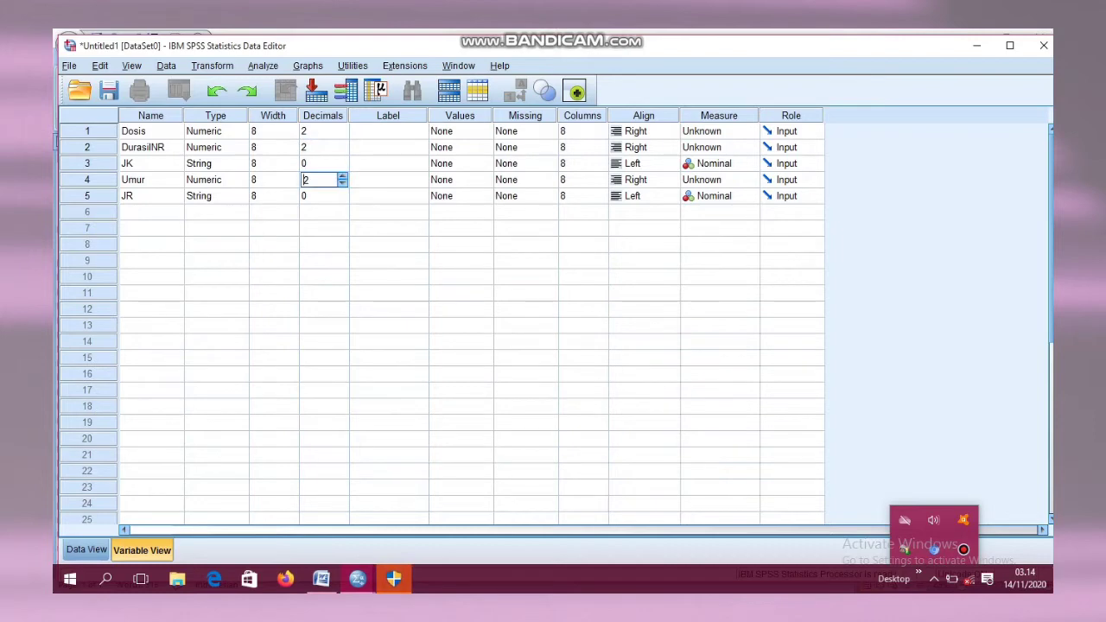
left_click(320, 196)
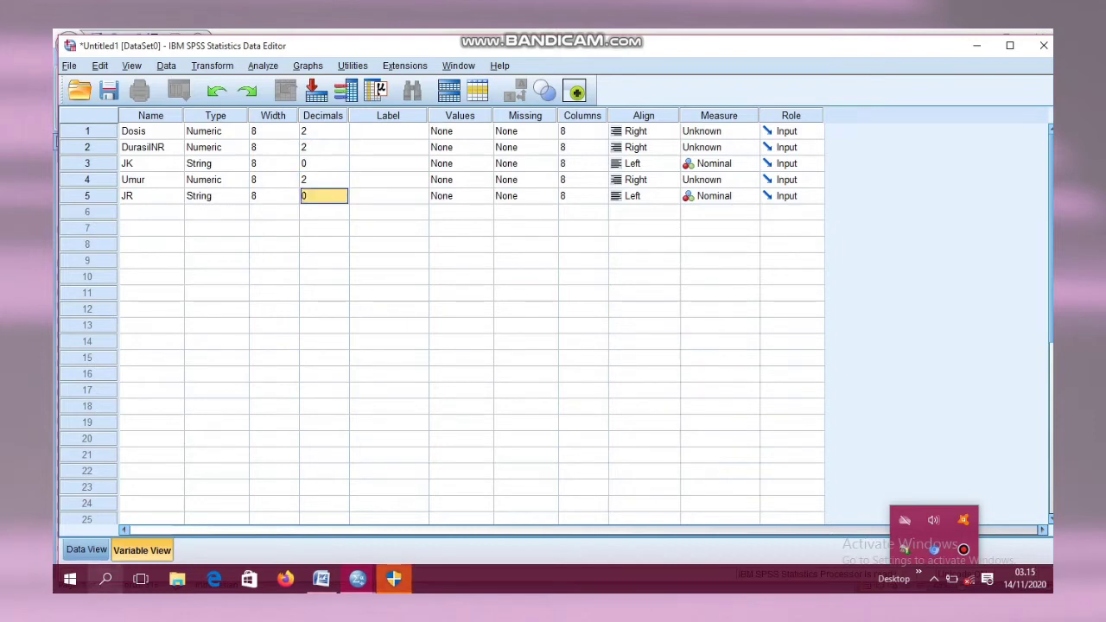
left_click(86, 549)
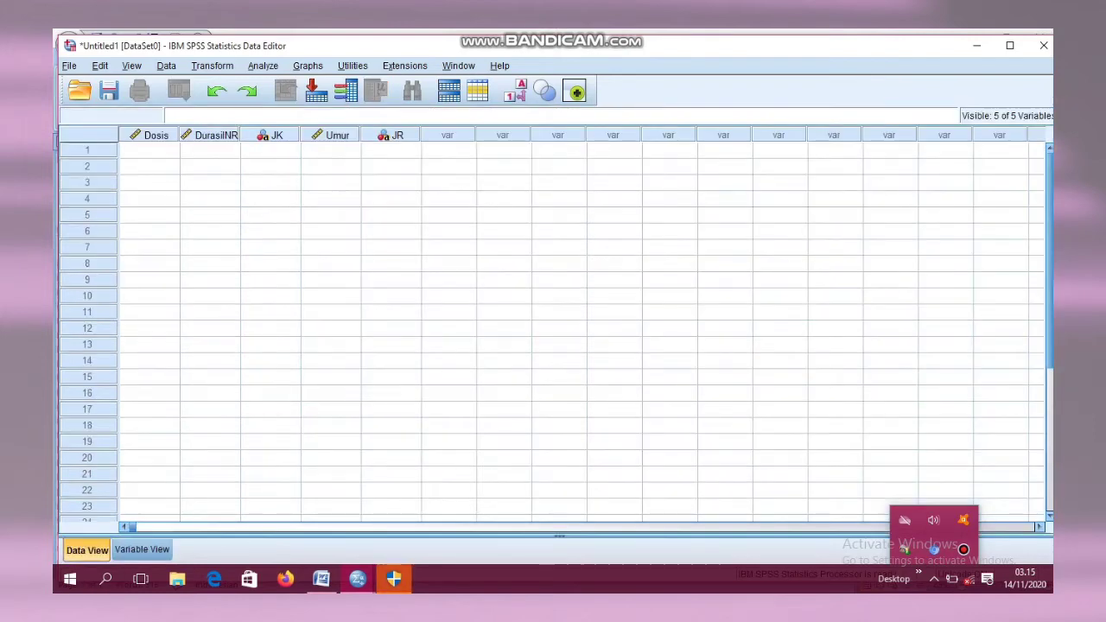
left_click(142, 550)
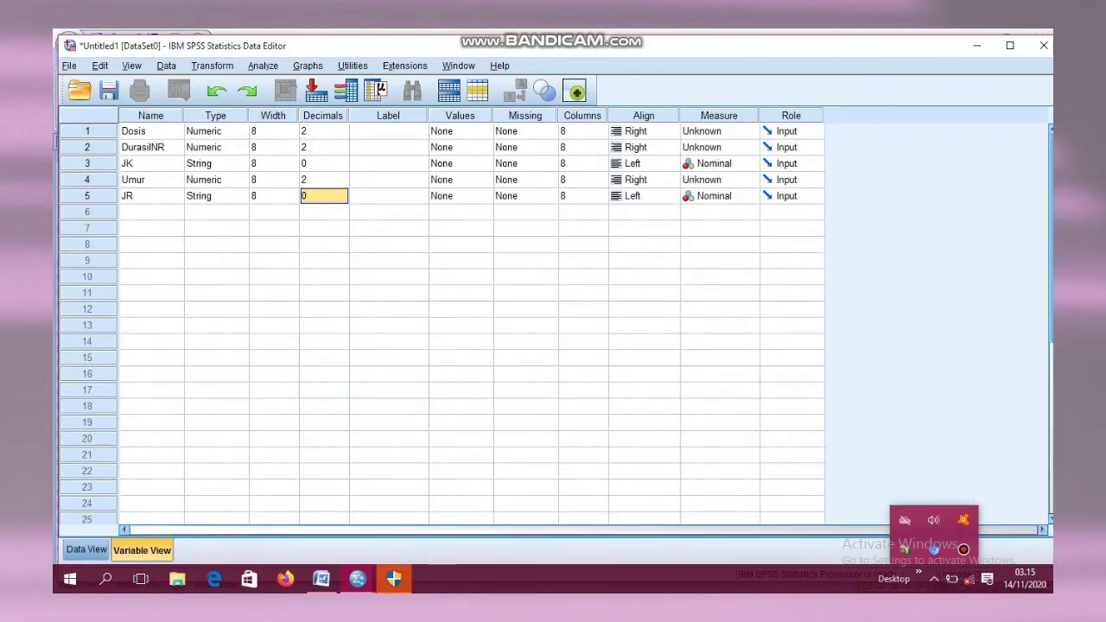
Set the number of decimals for the Dosis variable to 0
left_click(343, 135)
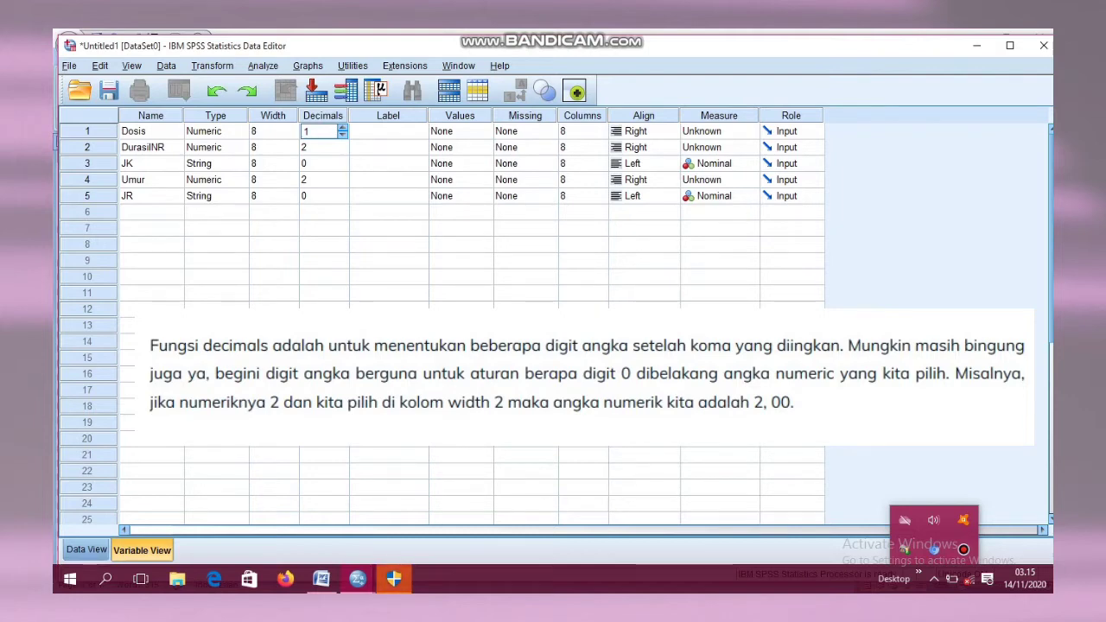
key("BackSpace")
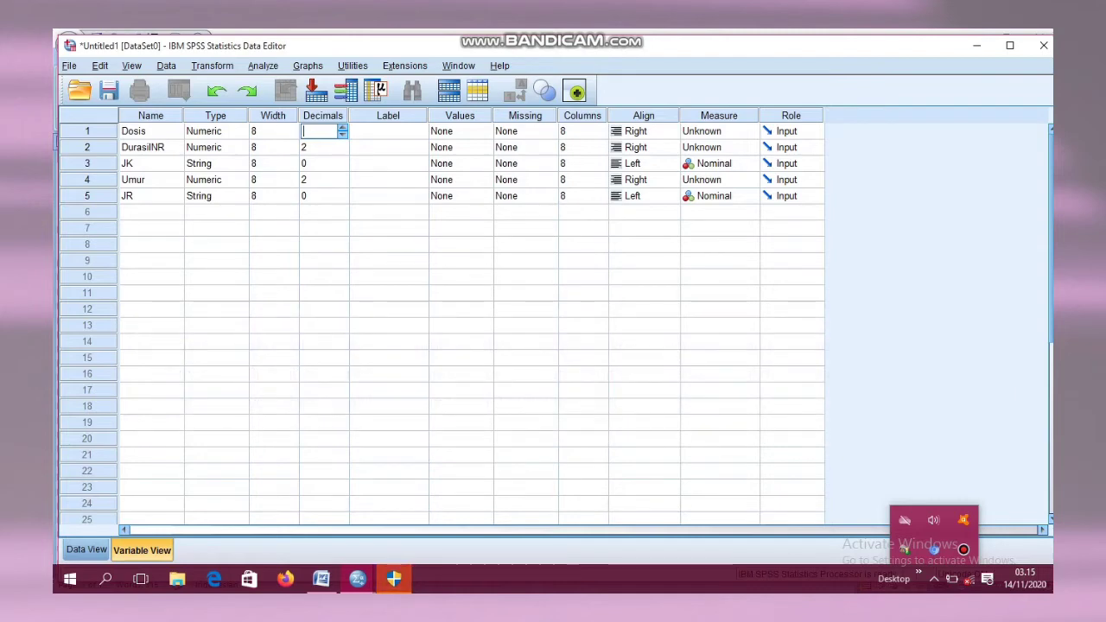
type("0")
key("Return")
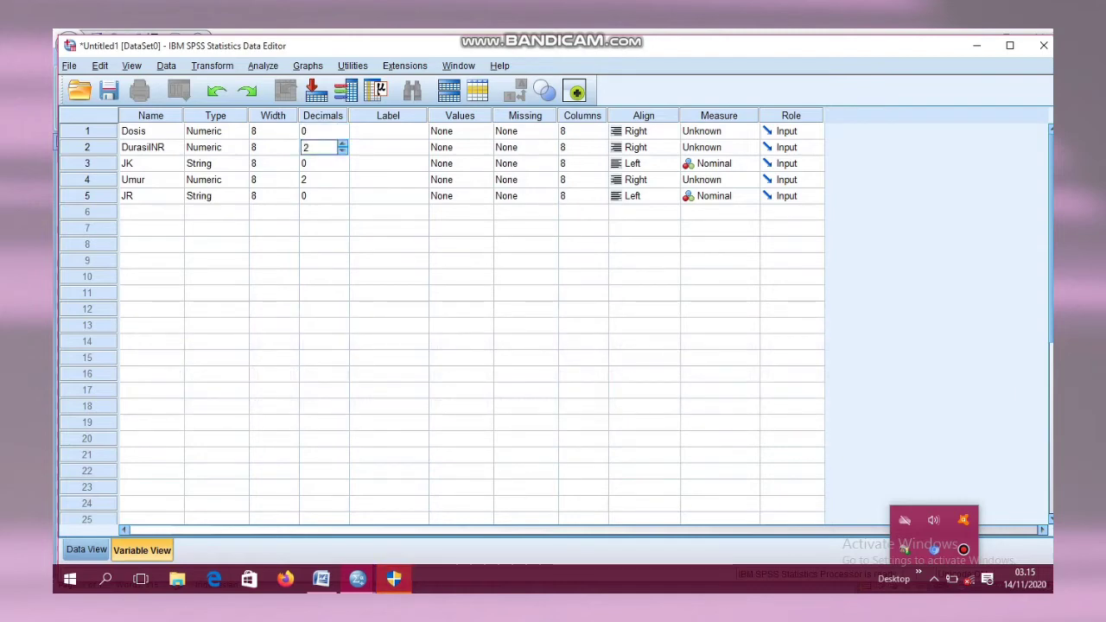
Set the number of decimals to 0 for both the DurasiINR and Umur variables
left_click(388, 147)
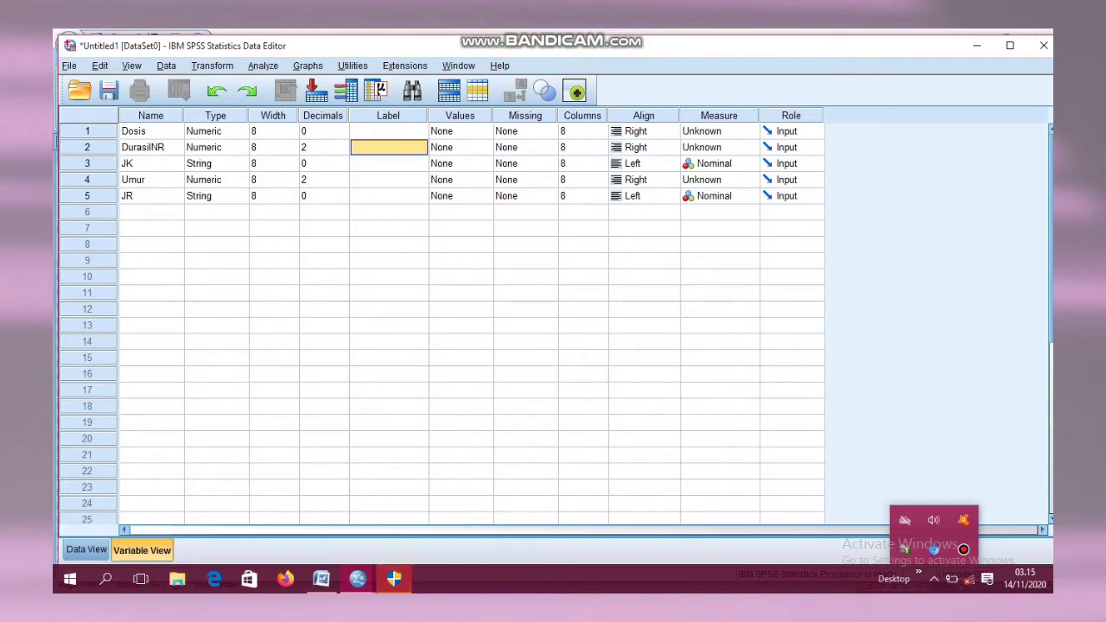
left_click(323, 147)
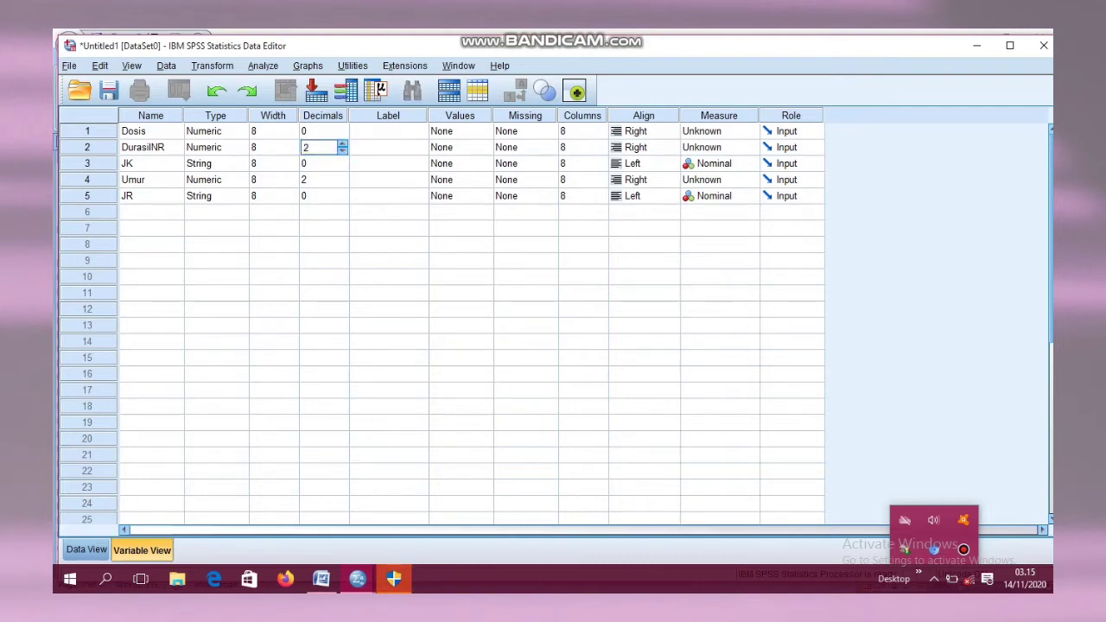
left_click(323, 131)
left_click(323, 146)
key("BackSpace")
type("0")
left_click(324, 179)
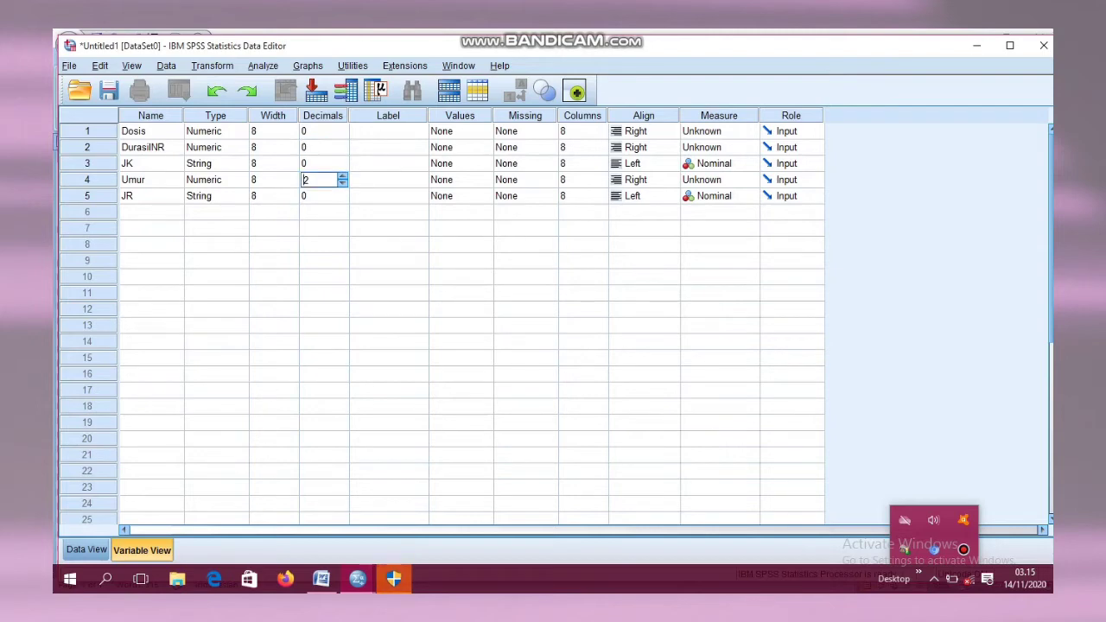
key("BackSpace")
type("0")
left_click(388, 180)
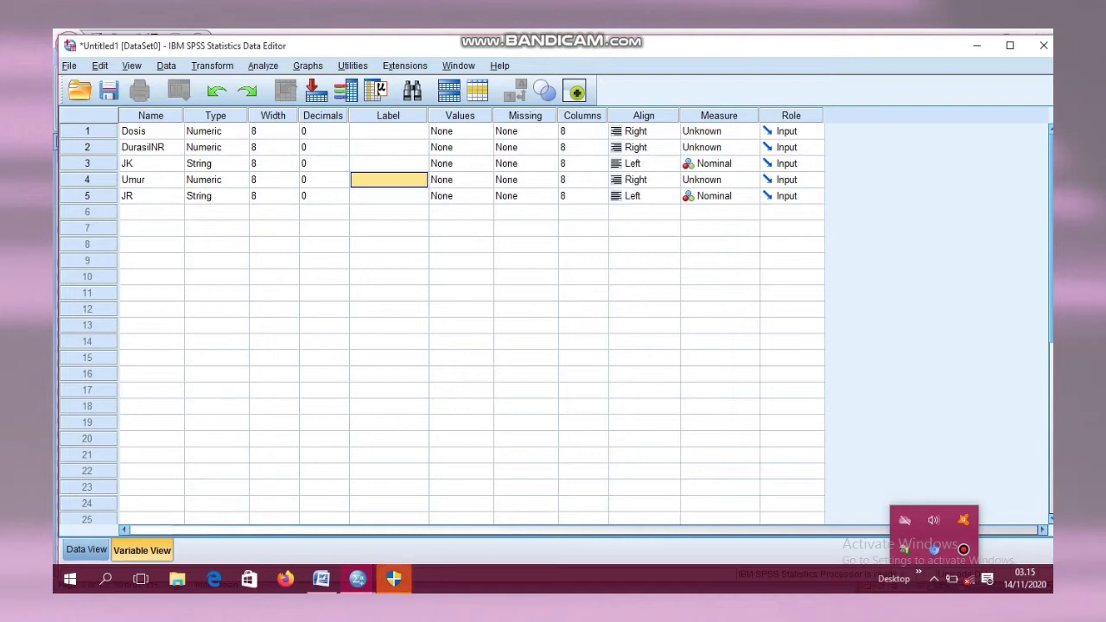
Copy the heading "Kelompok dosis warfarin" from the Word table and paste it as the label of the Dosis variable in SPSS
left_click(388, 132)
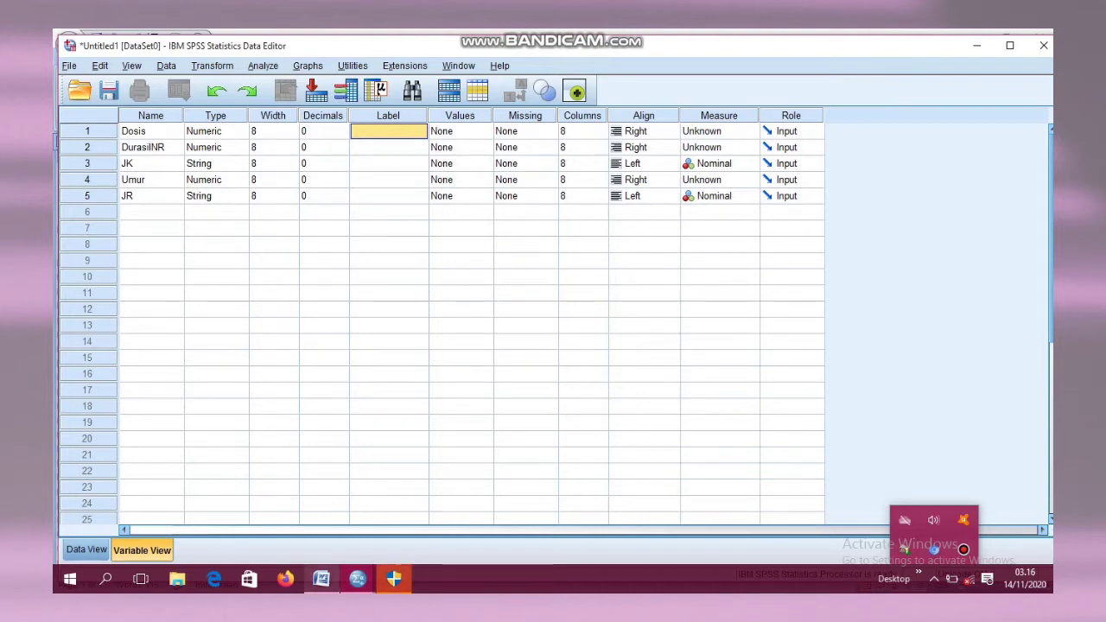
mouse_move(321, 579)
left_click(321, 517)
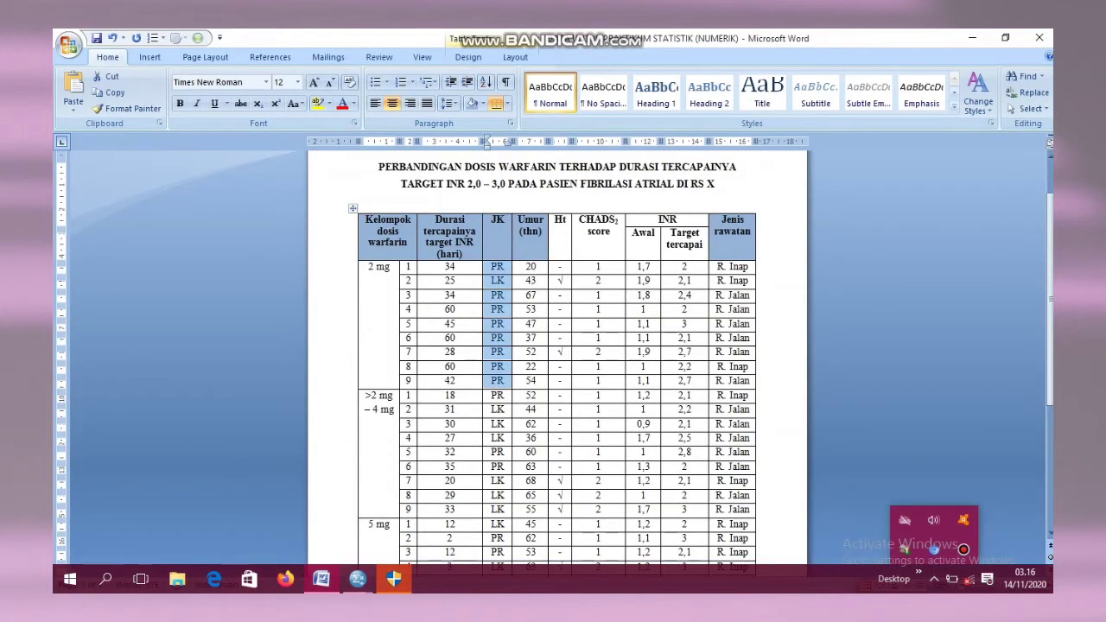
left_click_drag(366, 220, 407, 243)
key("ctrl+c")
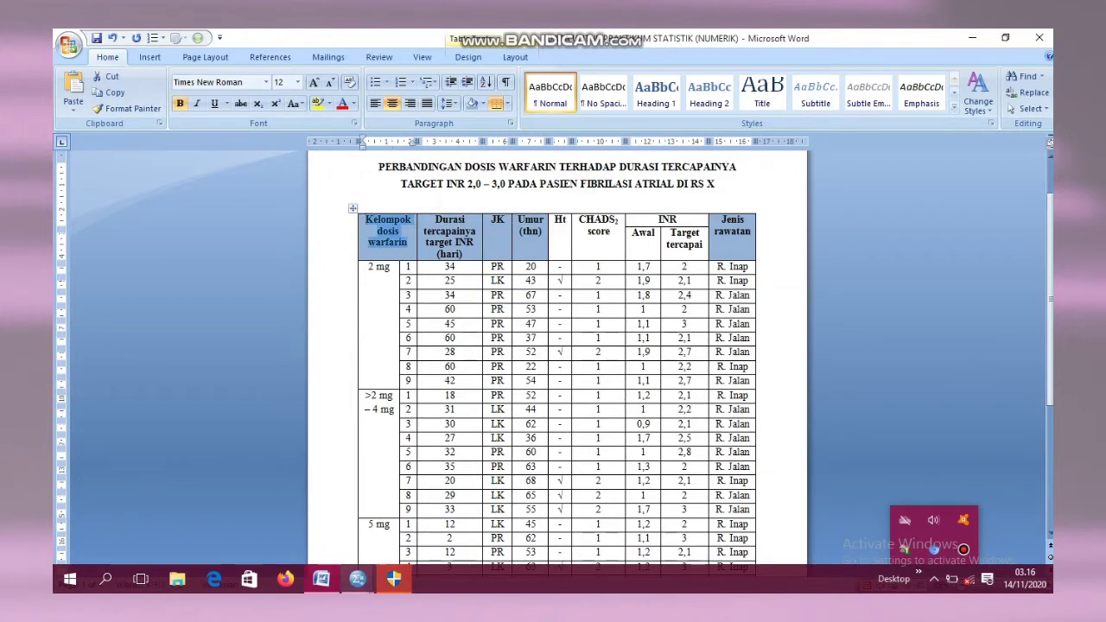
mouse_move(357, 578)
left_click(436, 518)
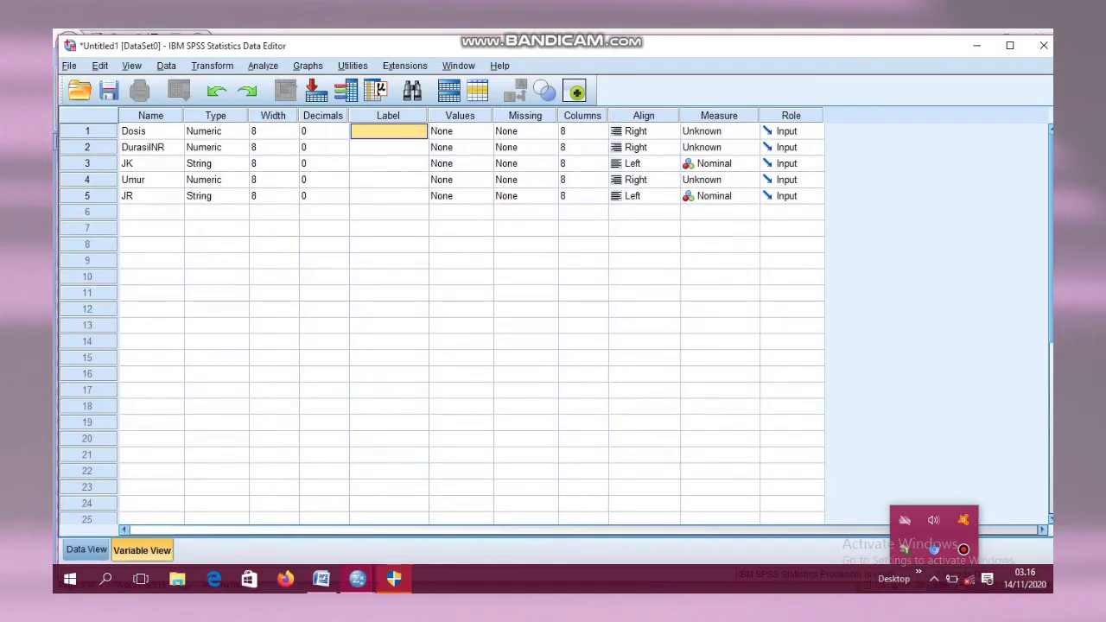
key("ctrl+v")
key("Return")
Copy the heading "Durasi tercapainya target INR (hari)" from the Word table and paste it as the label of the DurasiINR variable in SPSS
mouse_move(357, 578)
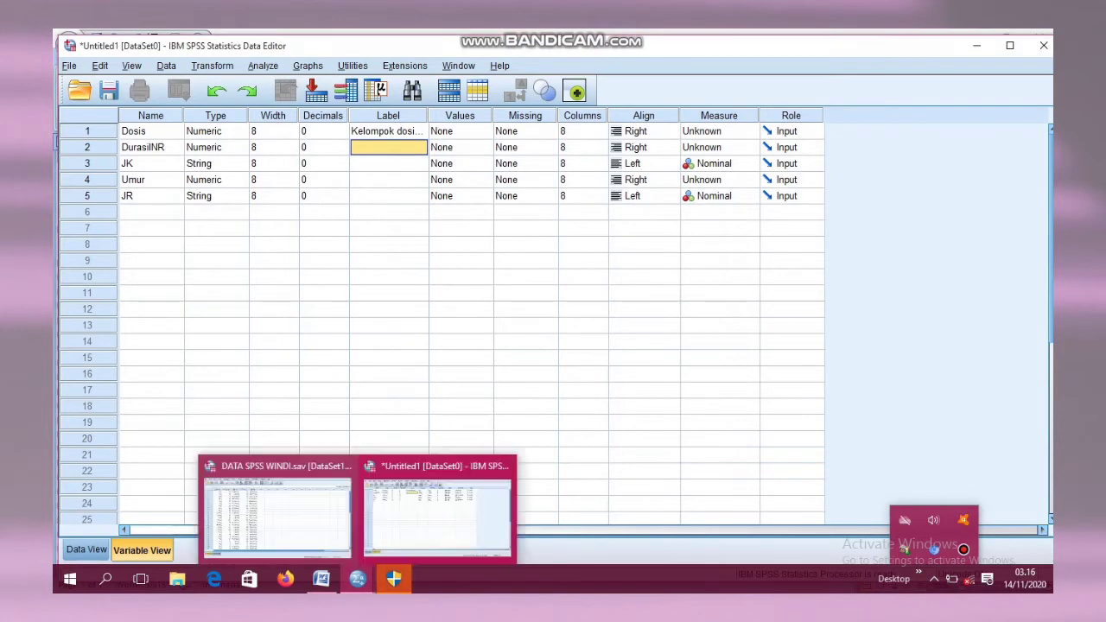
left_click(320, 578)
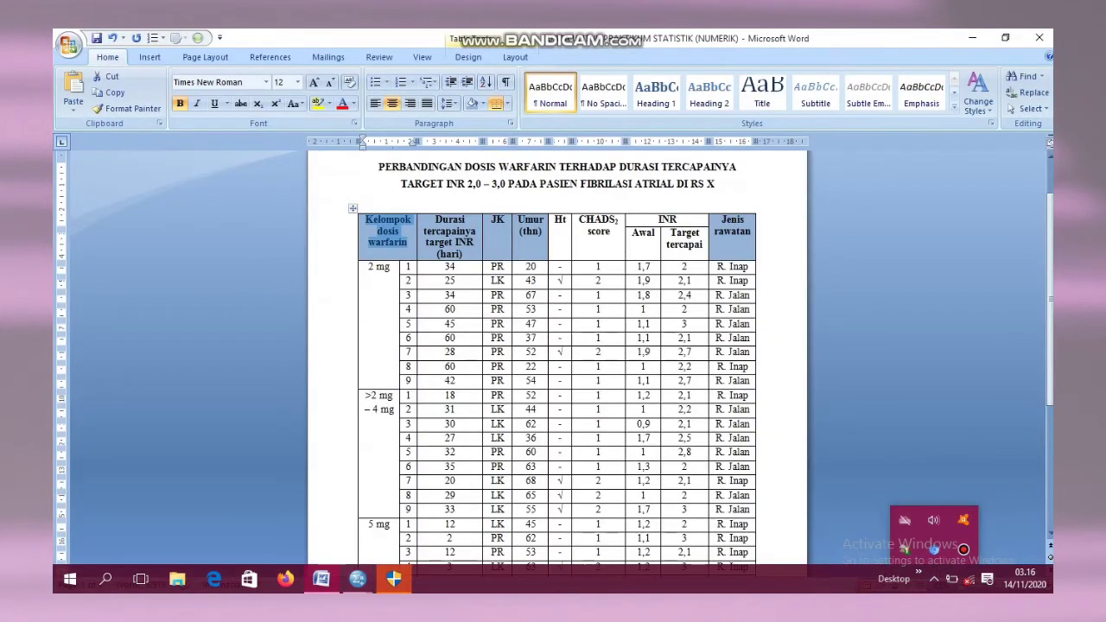
left_click_drag(429, 217, 473, 256)
key("ctrl+c")
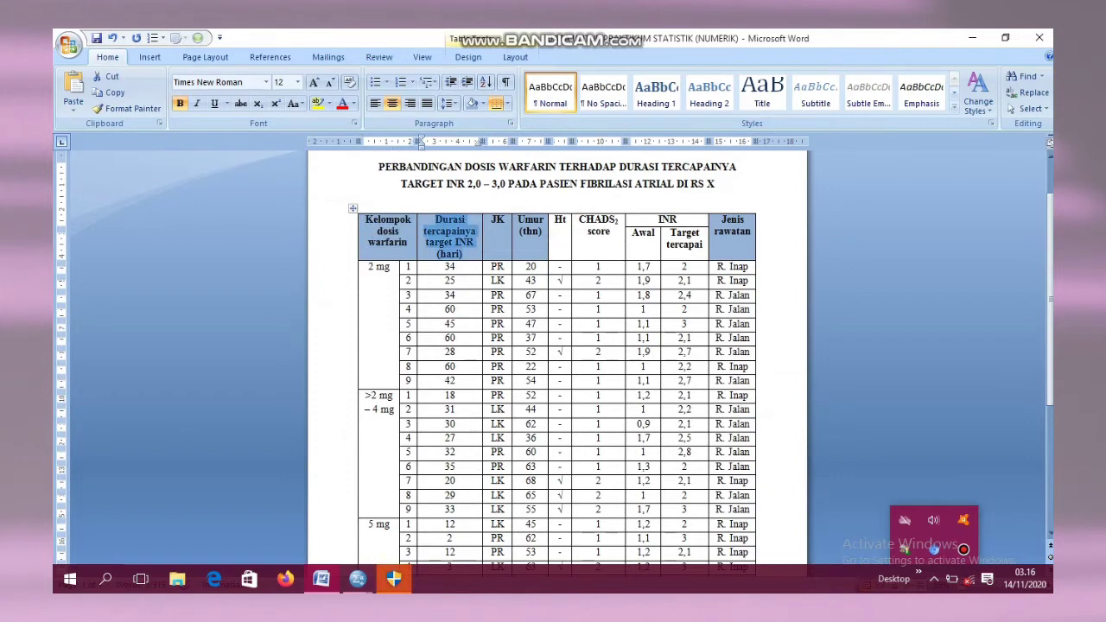
mouse_move(358, 578)
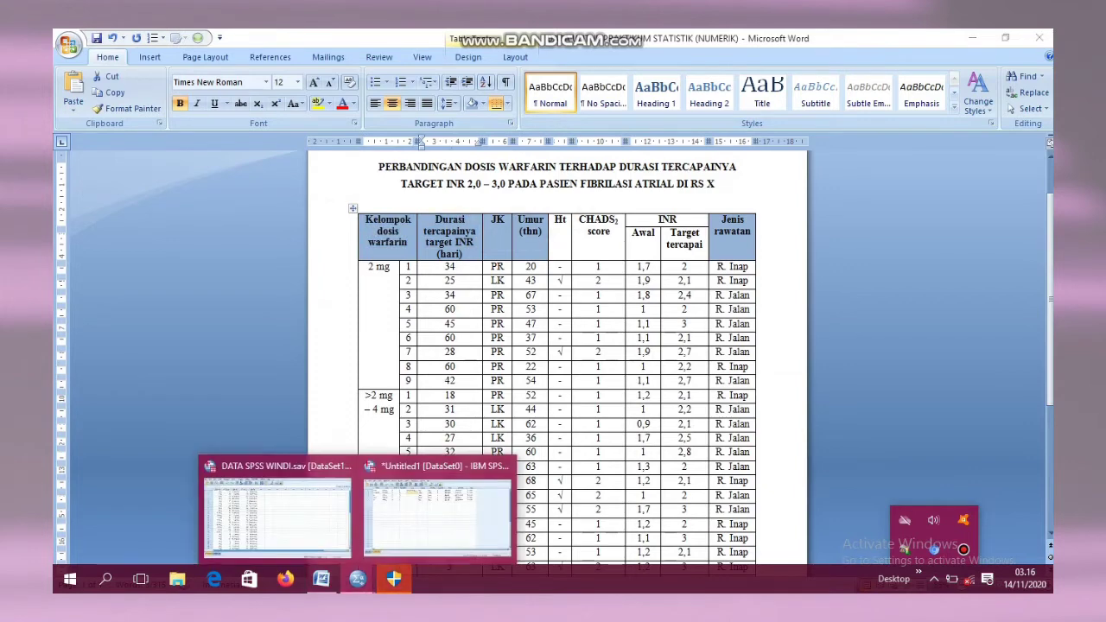
left_click(436, 510)
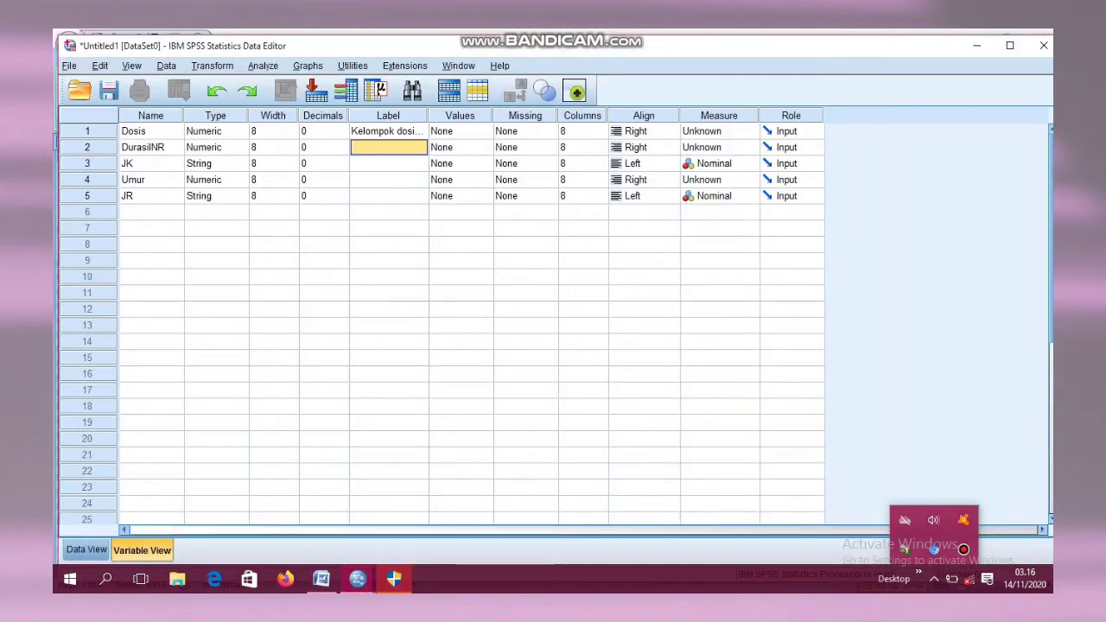
key("ctrl+v")
Label the JK variable "Jenis Kelamin", the Umur variable "Umur" and the JR variable "Jenis Rawatan"
key("Down")
type("J")
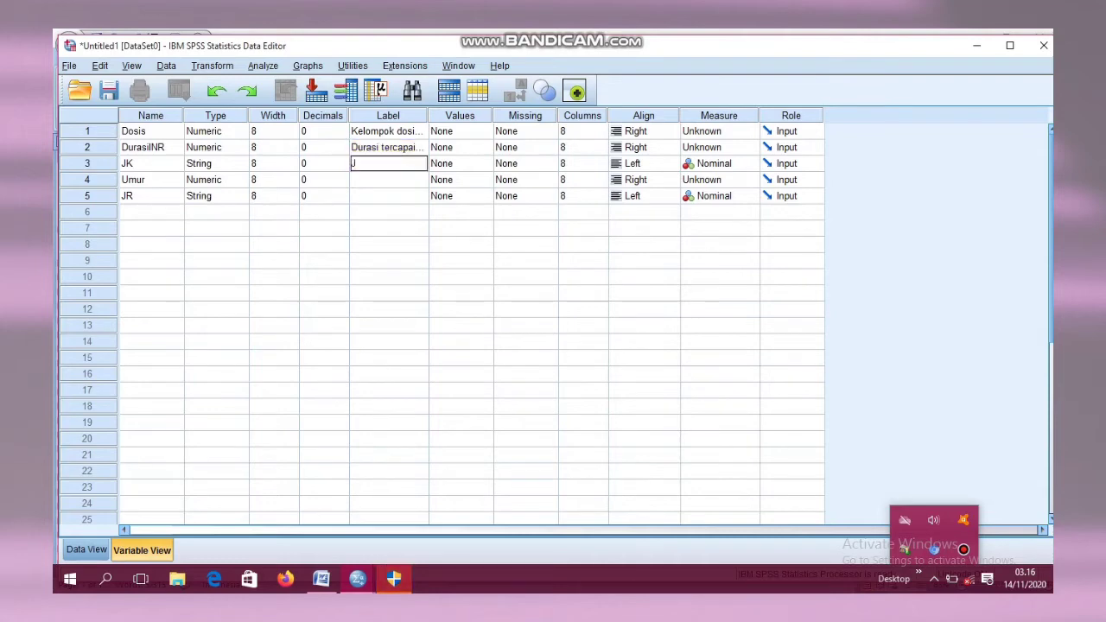
type("enis Kelam")
type("min")
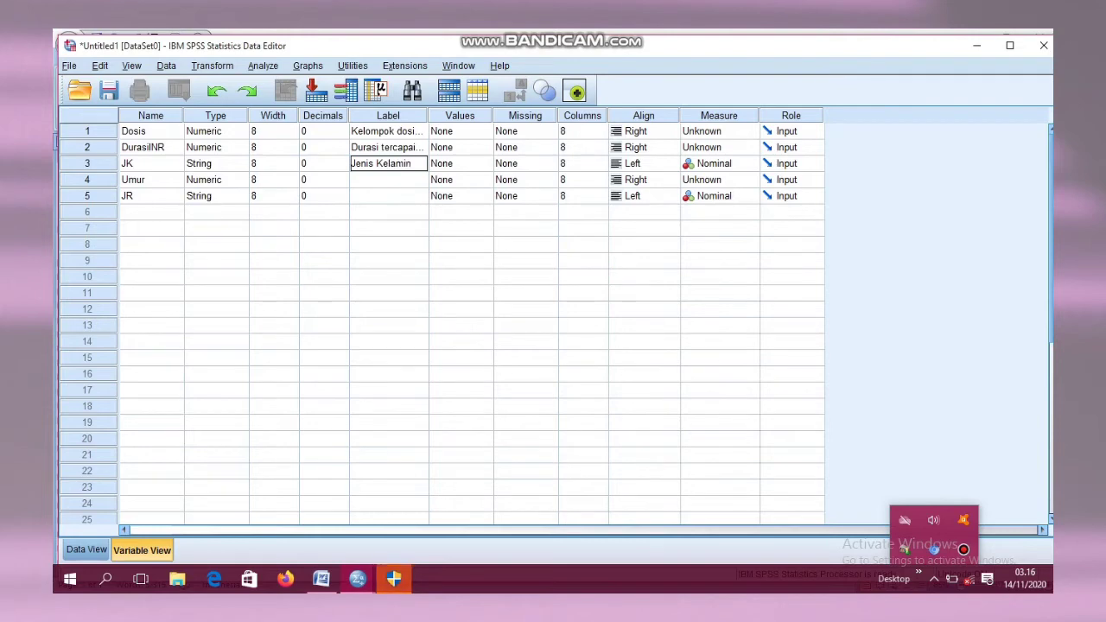
key("Return")
type("Umur")
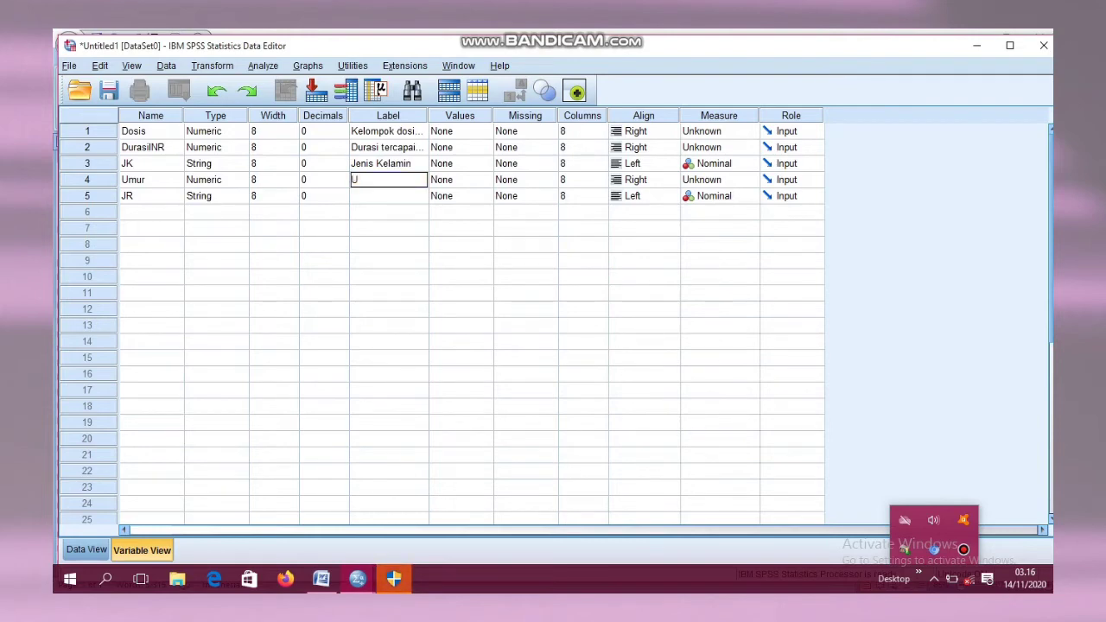
key("Return")
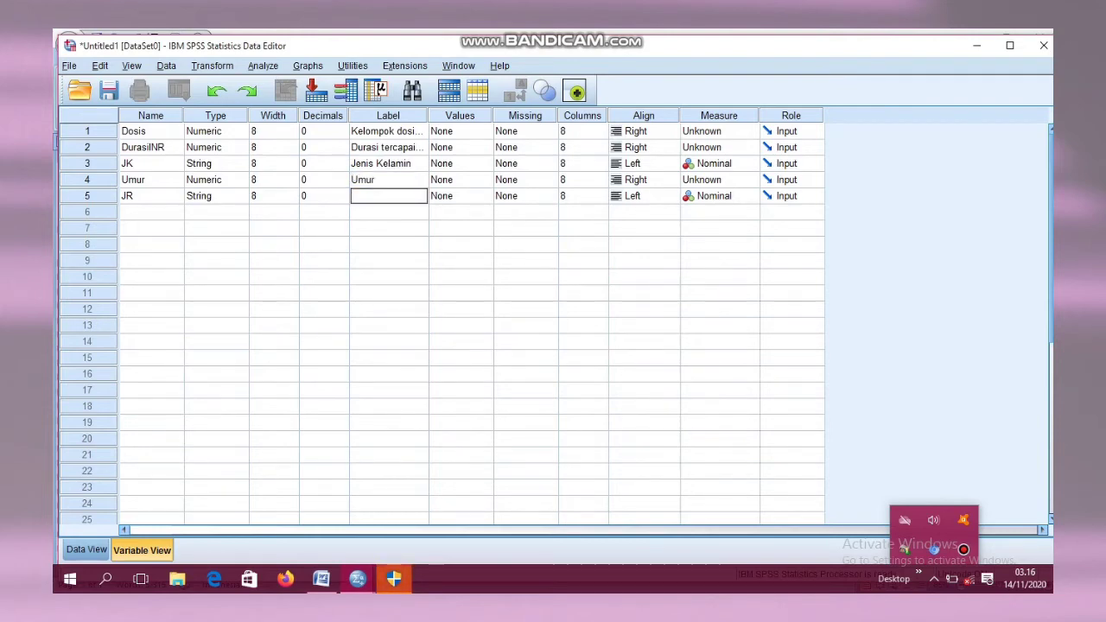
type("Jenis Rawatan")
left_click(454, 196)
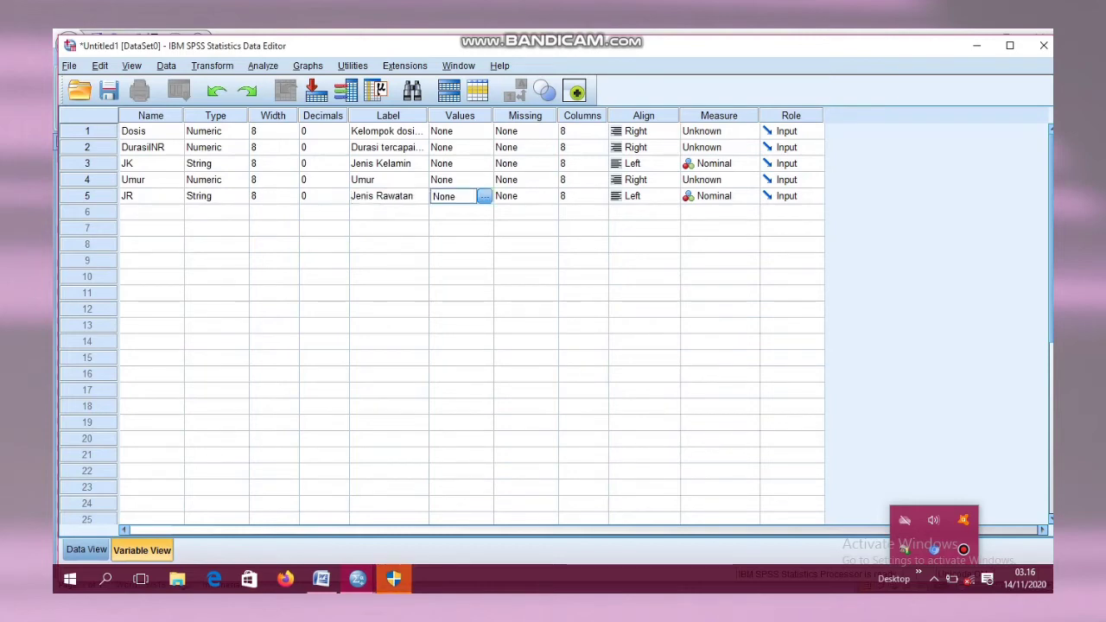
Review the labels entered for the five variables from Dosis to JR
left_click(388, 131)
key("Down")
key("Down")
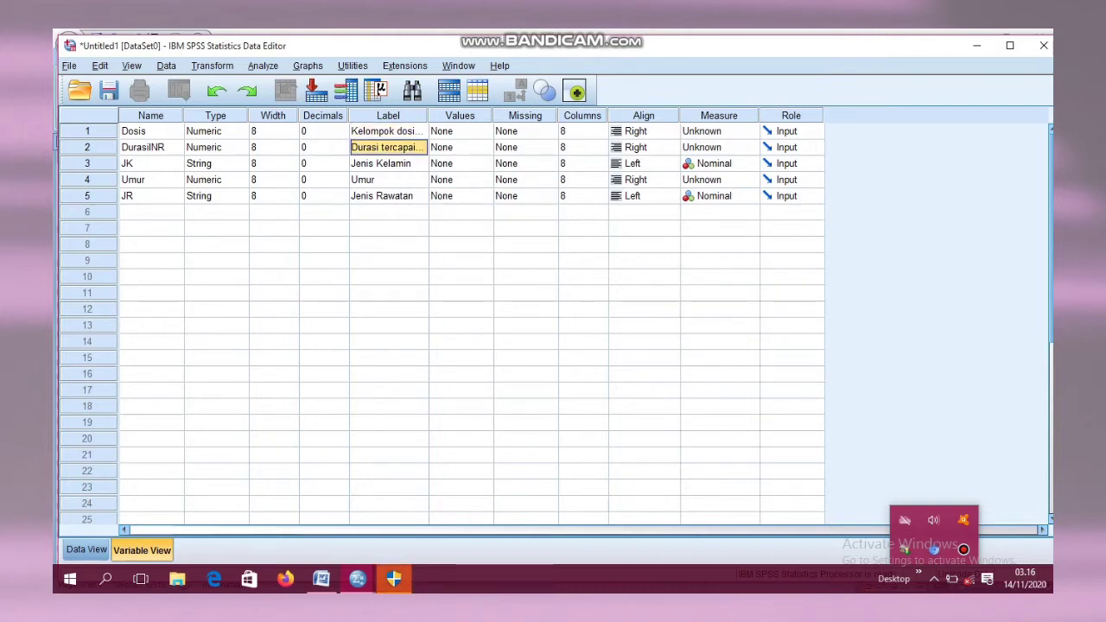
key("Down")
key("Down")
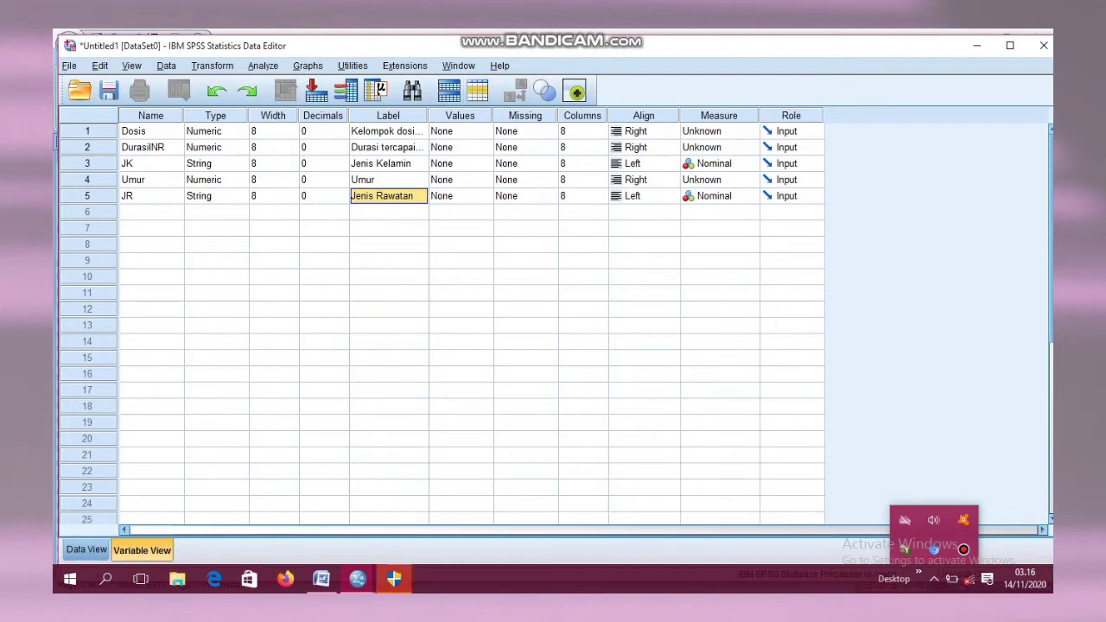
Switch to the Word document and examine the "Kelompok dosis warfarin" column of the table before coding the Dosis variable
left_click(459, 131)
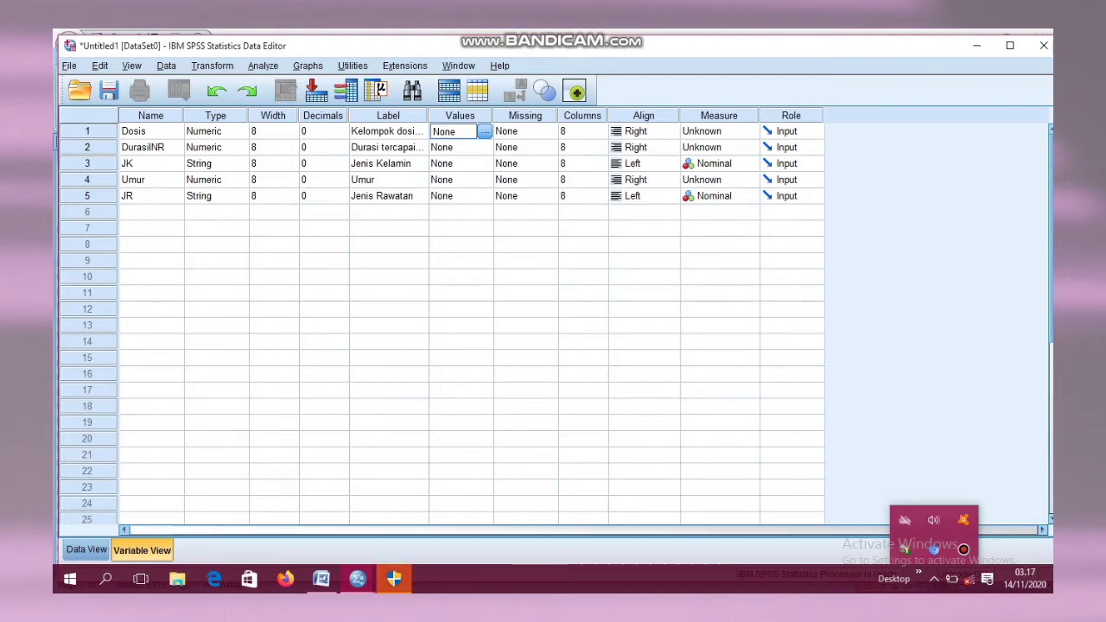
mouse_move(320, 578)
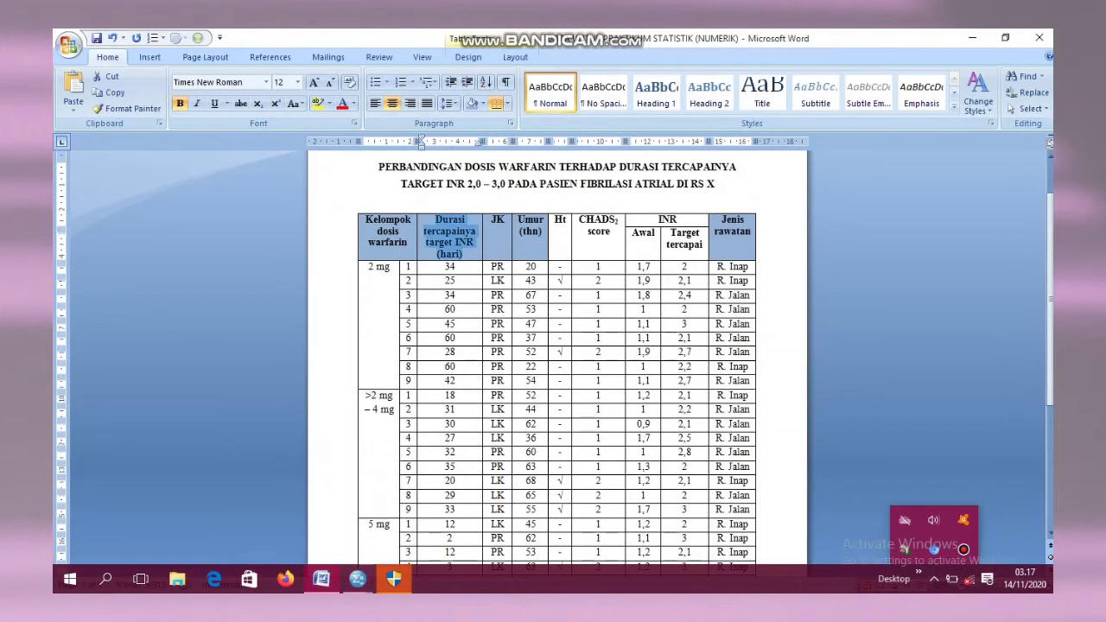
left_click(322, 514)
left_click(389, 267)
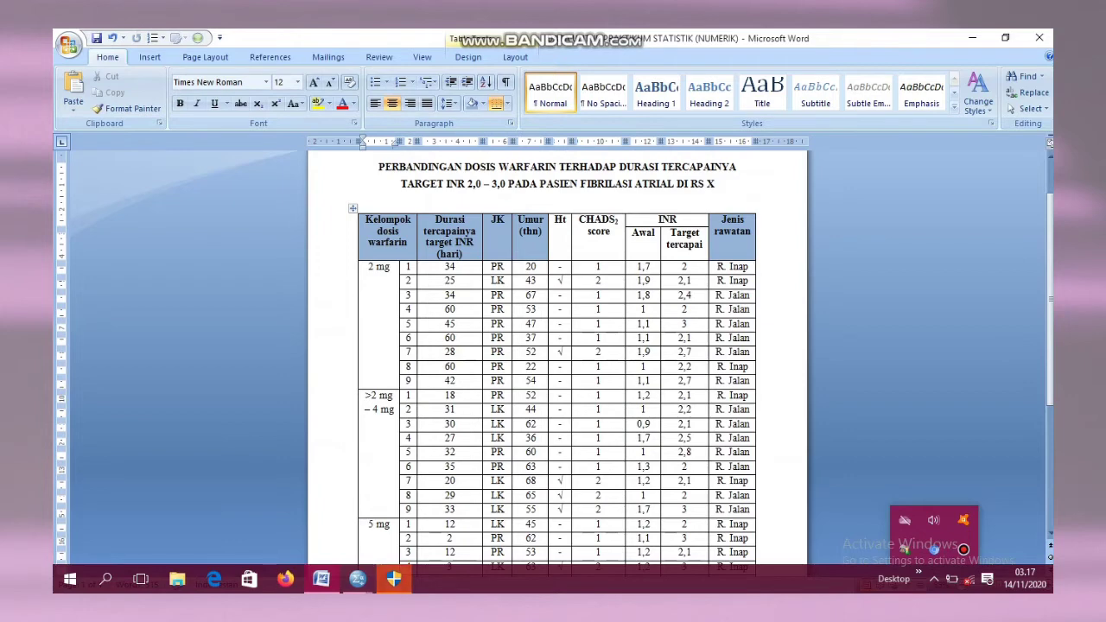
left_click_drag(365, 219, 407, 244)
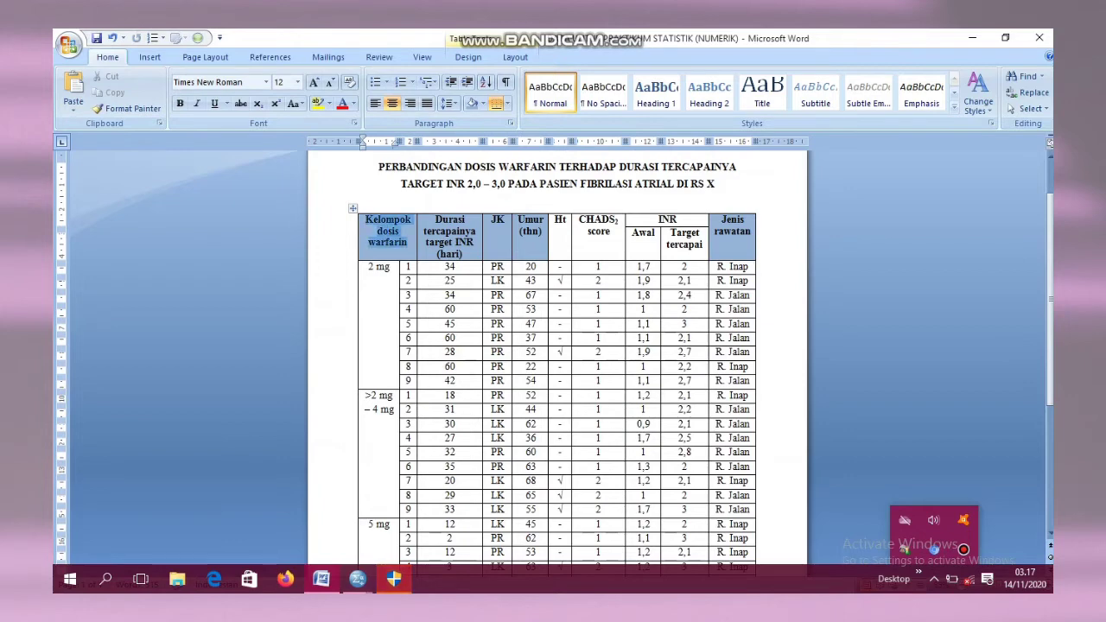
left_click(391, 267)
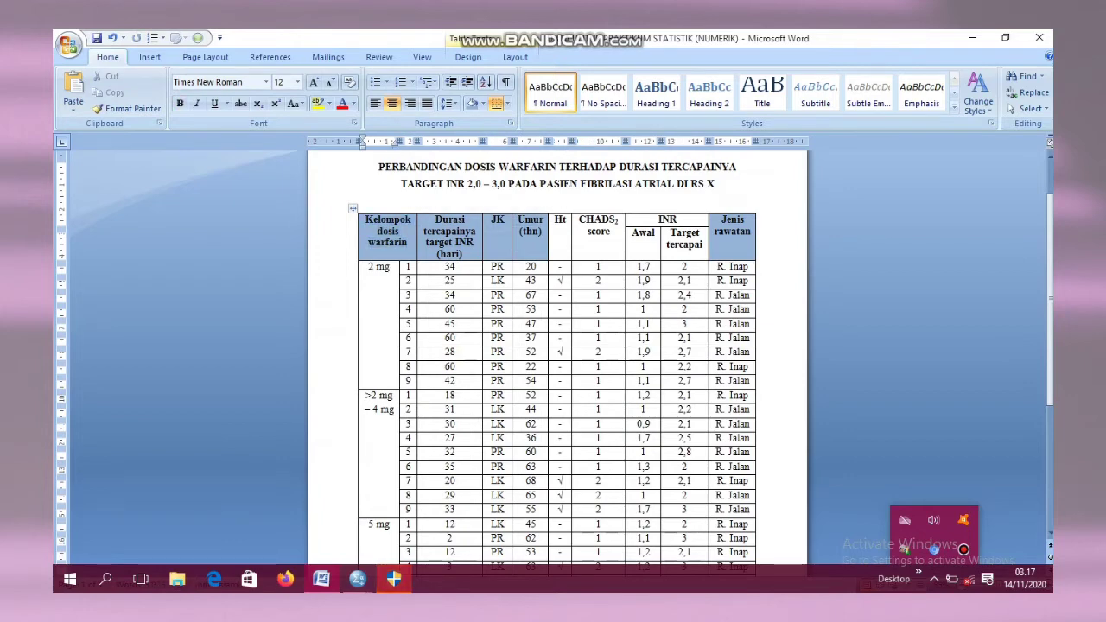
scroll(757, 344, "down", 3)
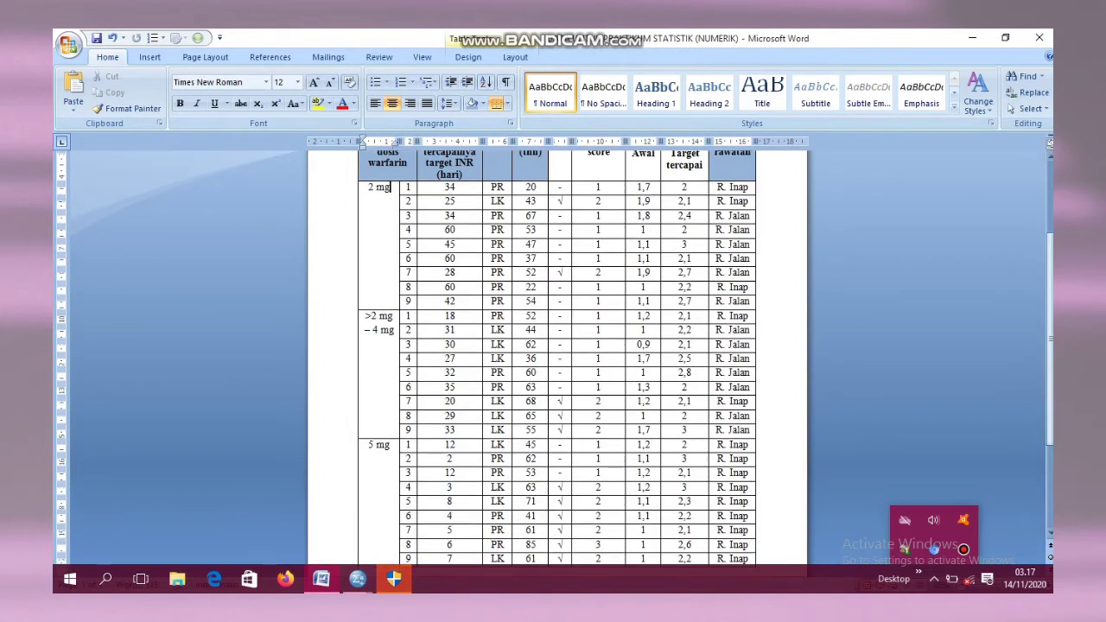
left_click(757, 344)
right_click(934, 579)
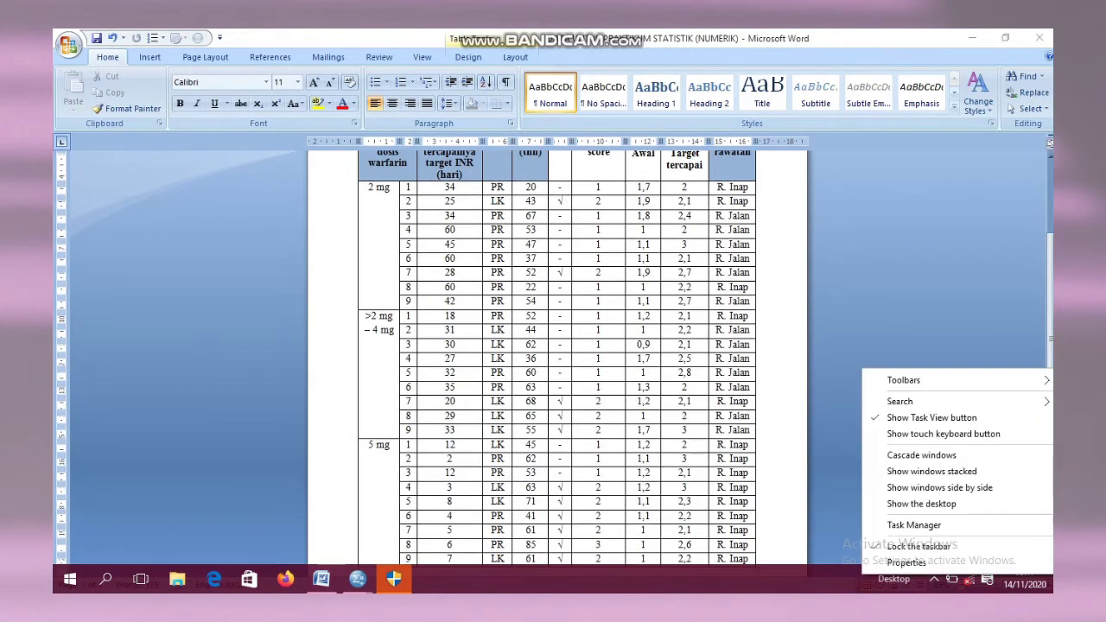
key("Escape")
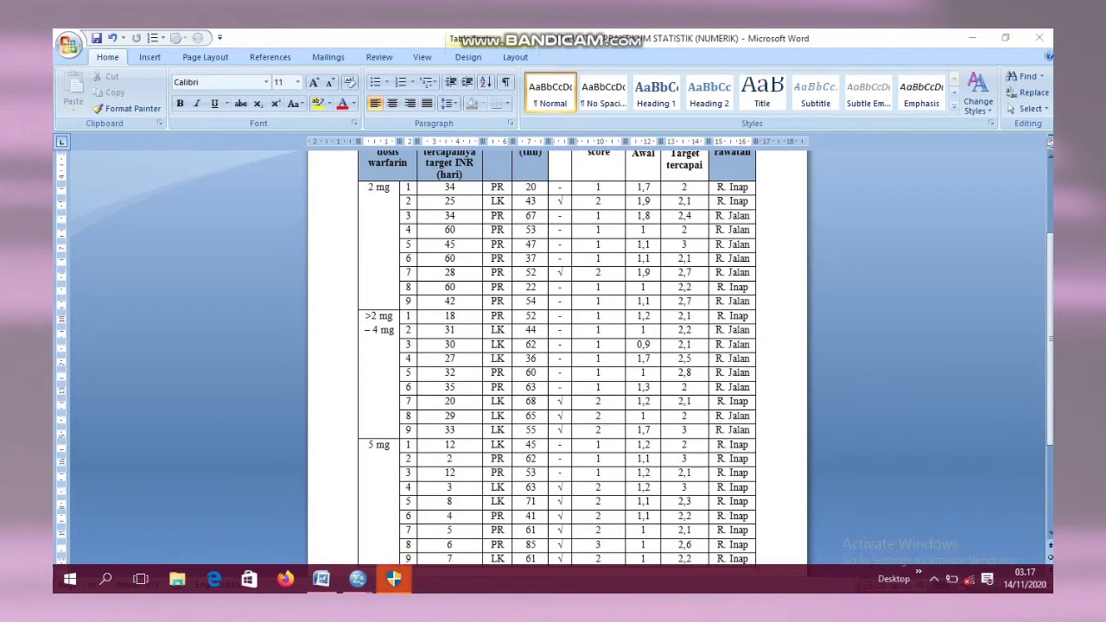
left_click(758, 345)
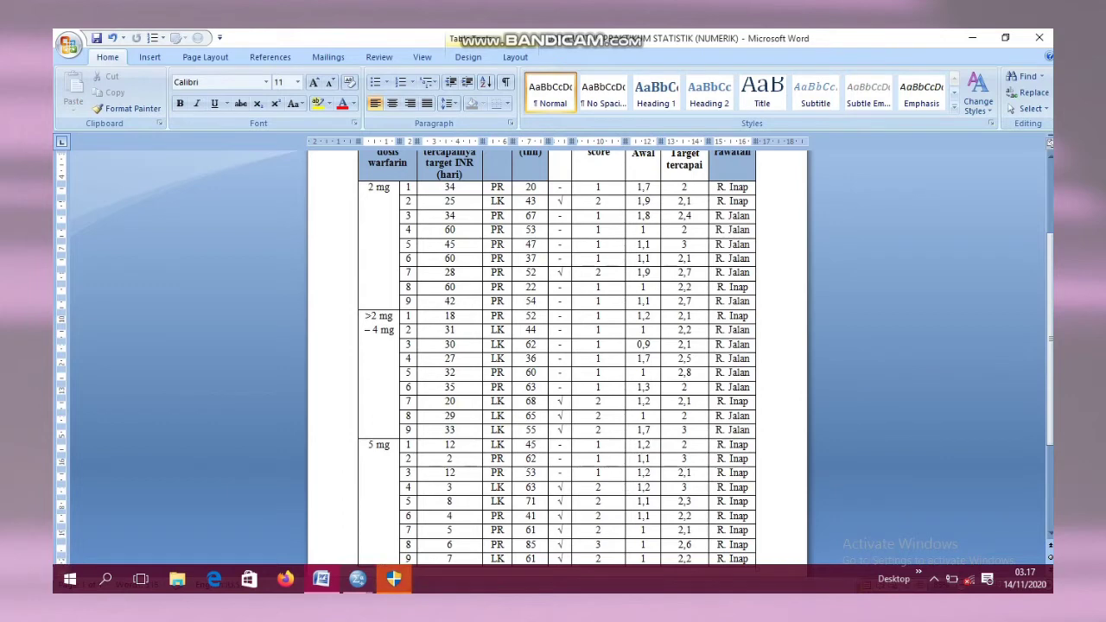
Compare the dose groups 2 mg, >2 mg – 4 mg and 5 mg in the Word table as categories for coding
left_click_drag(366, 317, 394, 331)
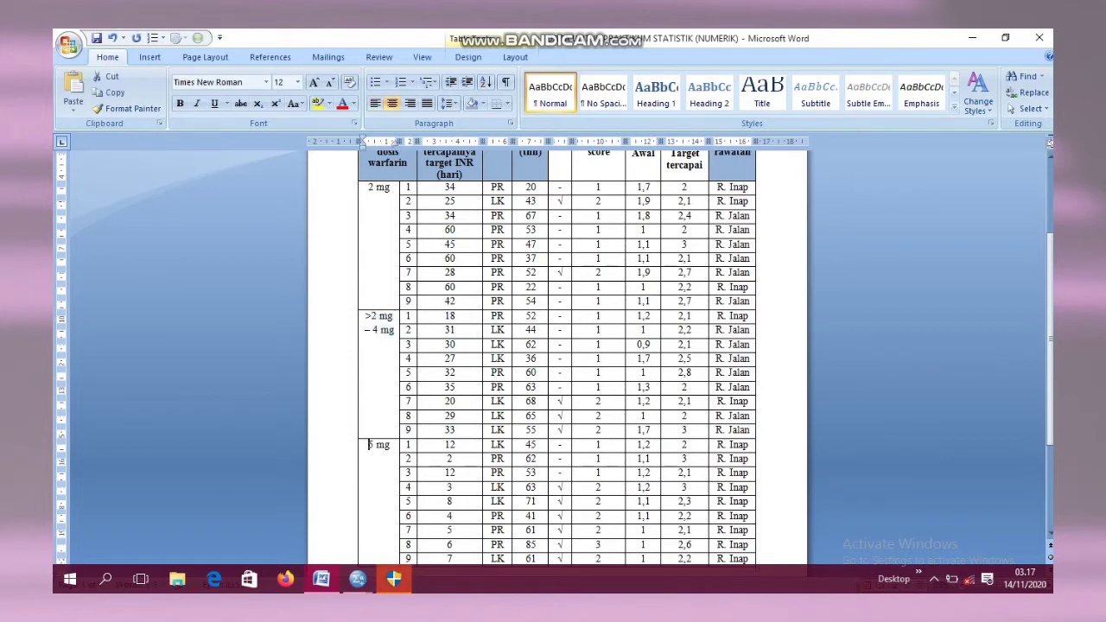
left_click_drag(368, 445, 389, 446)
left_click(369, 187)
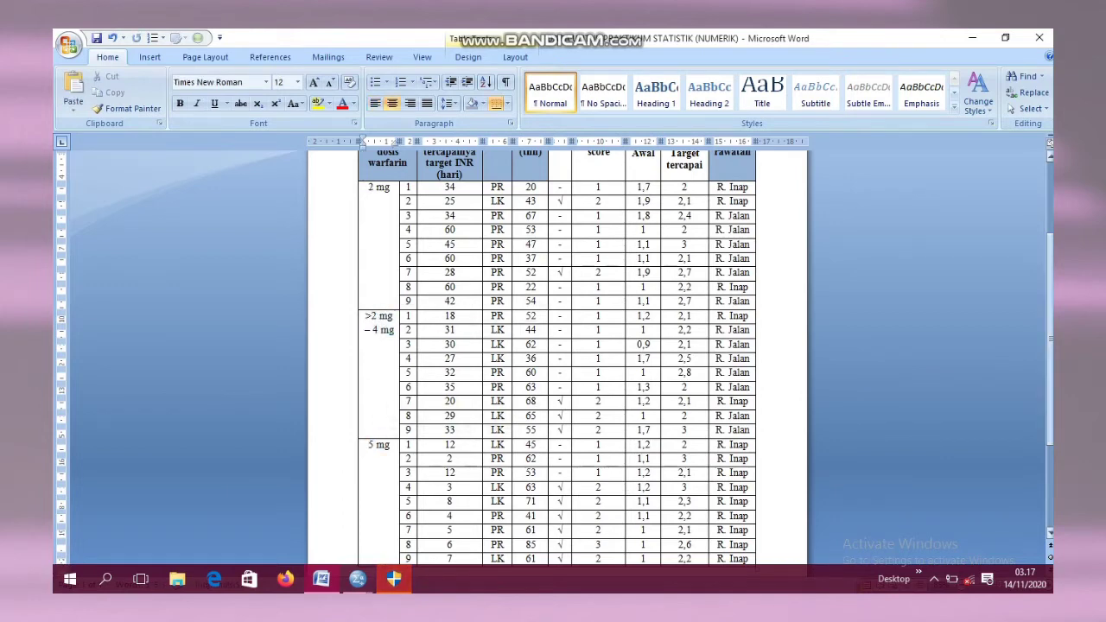
scroll(1050, 328, "up", 1)
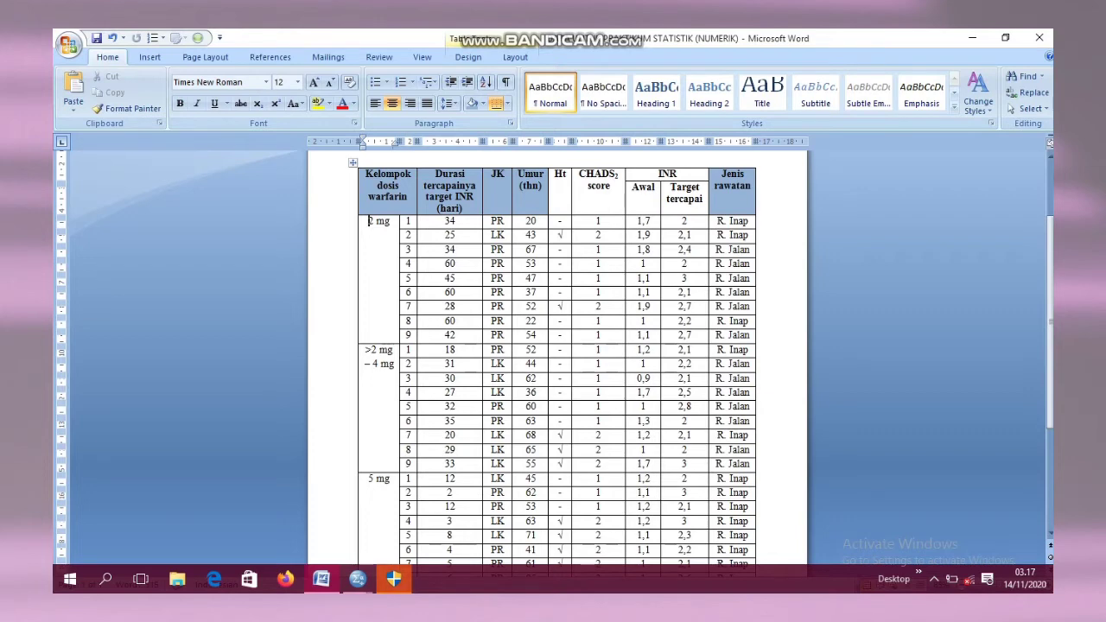
left_click_drag(369, 221, 391, 222)
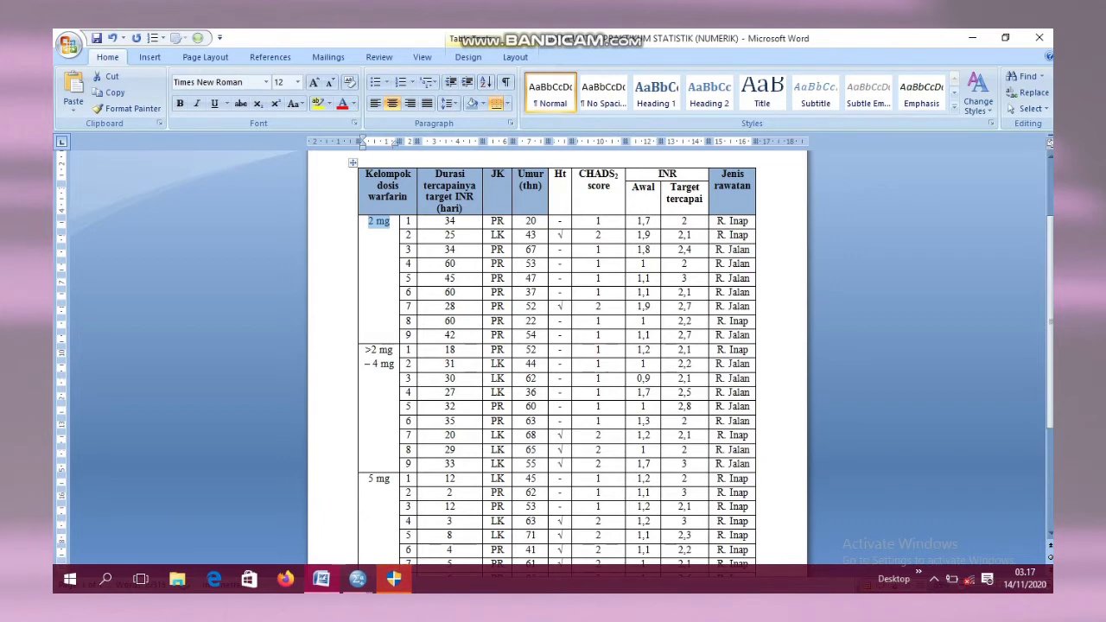
left_click_drag(365, 350, 394, 365)
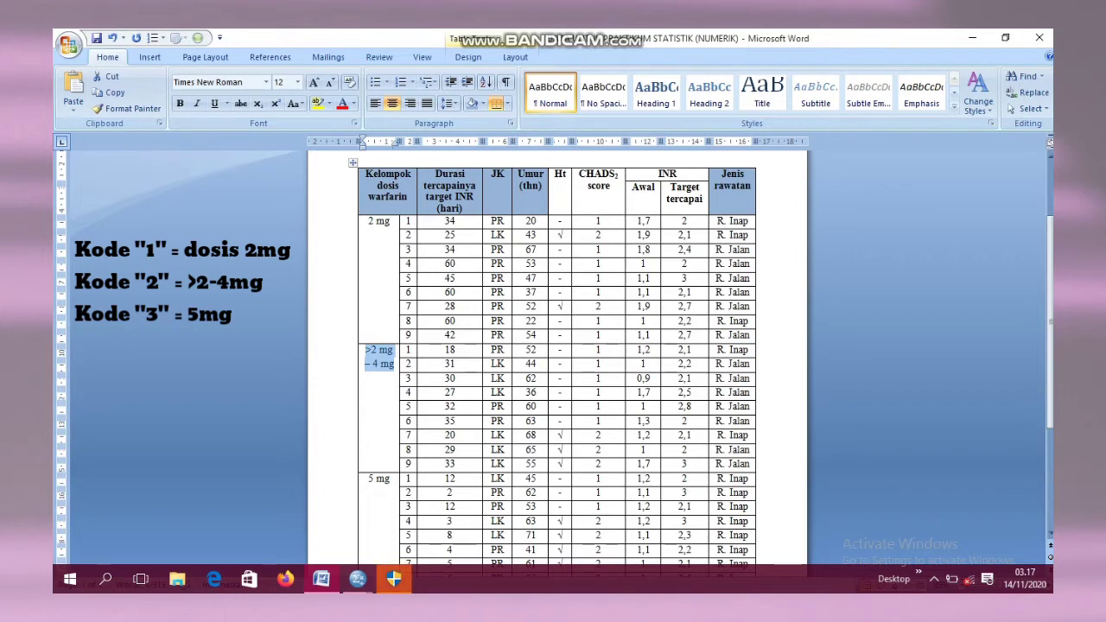
left_click_drag(367, 479, 391, 479)
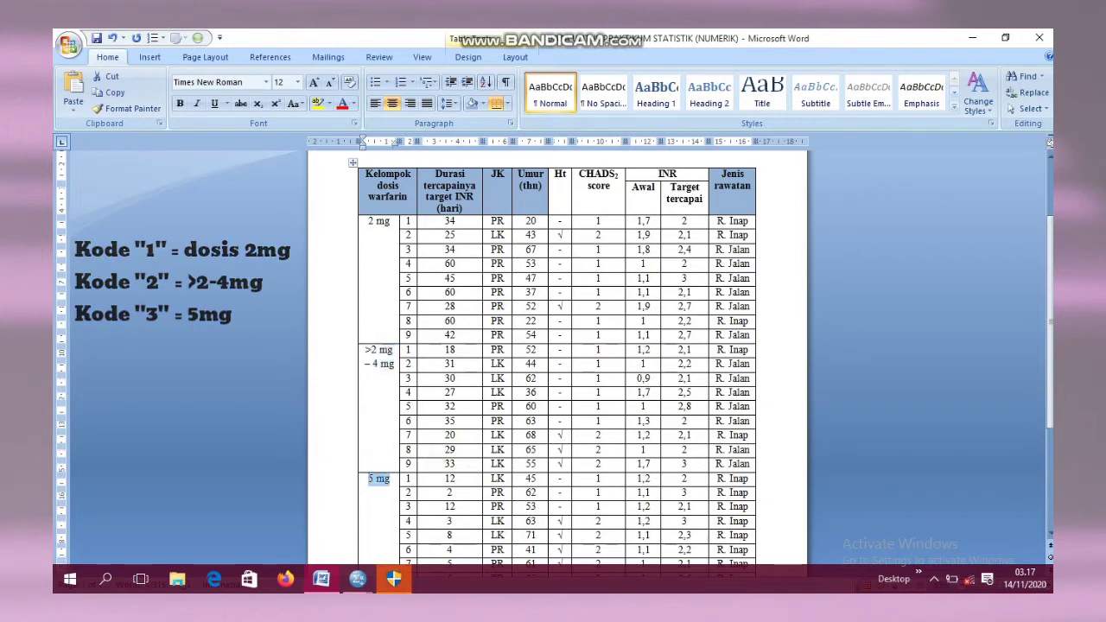
left_click(390, 479)
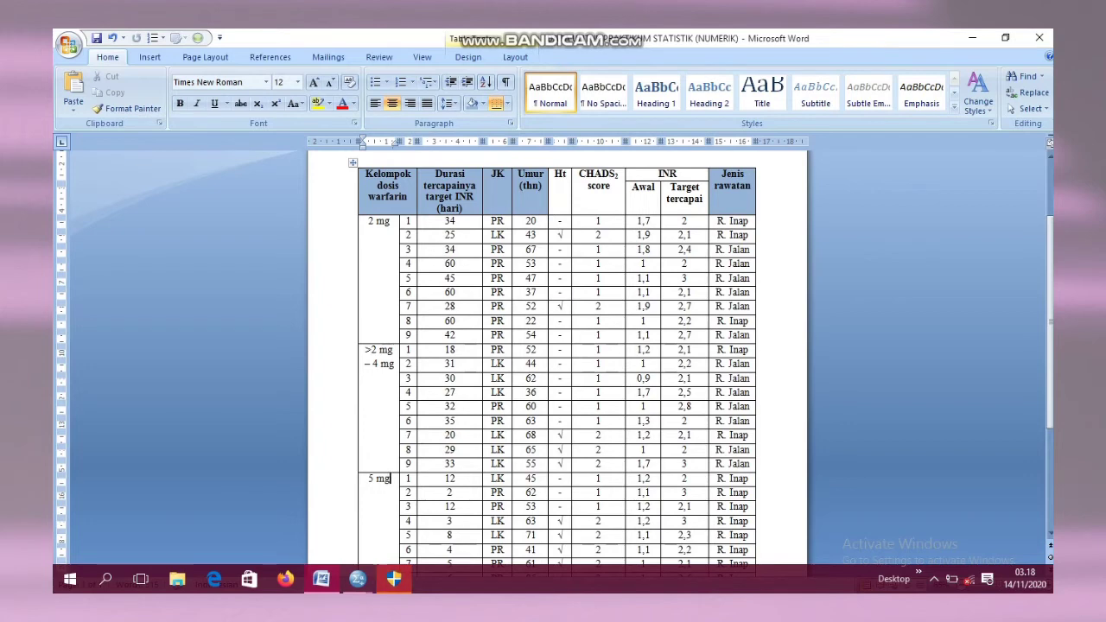
left_click_drag(368, 221, 390, 221)
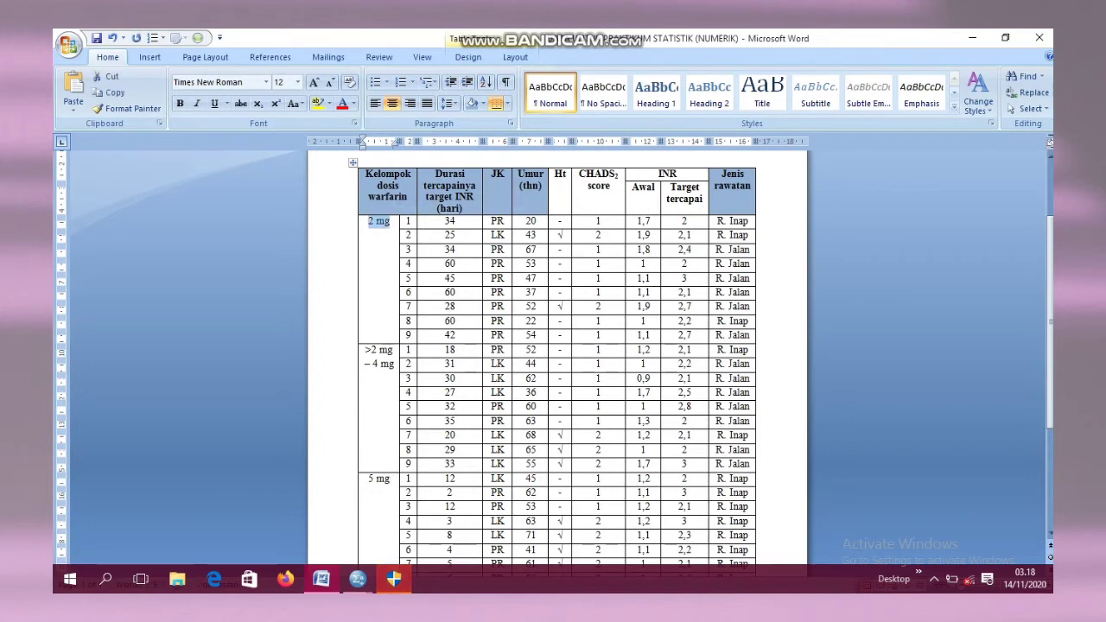
left_click_drag(365, 350, 394, 364)
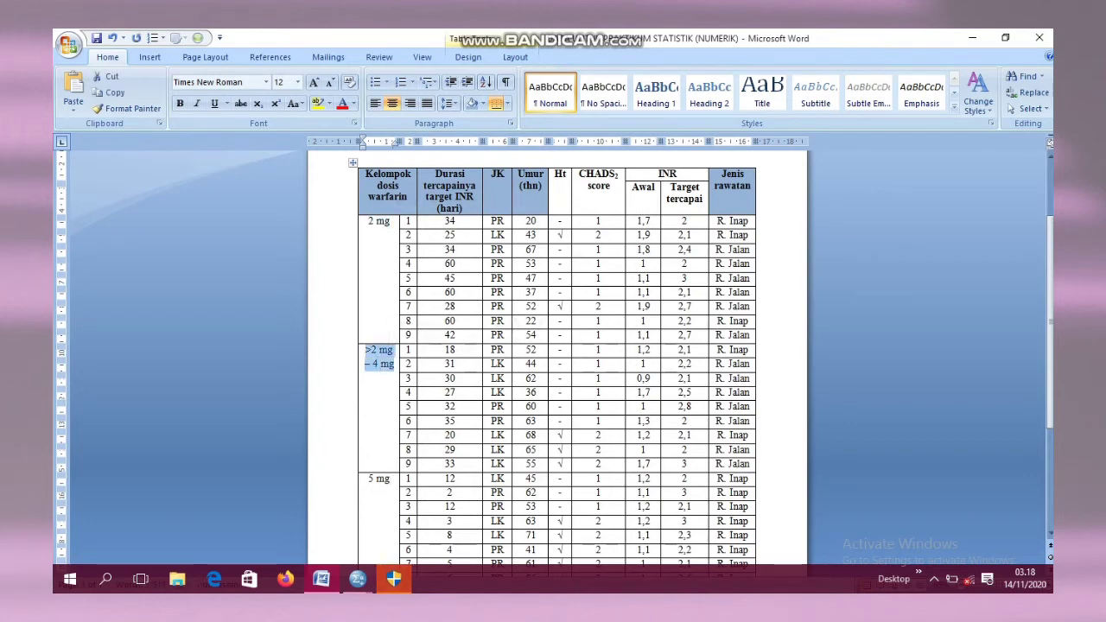
left_click_drag(368, 478, 391, 479)
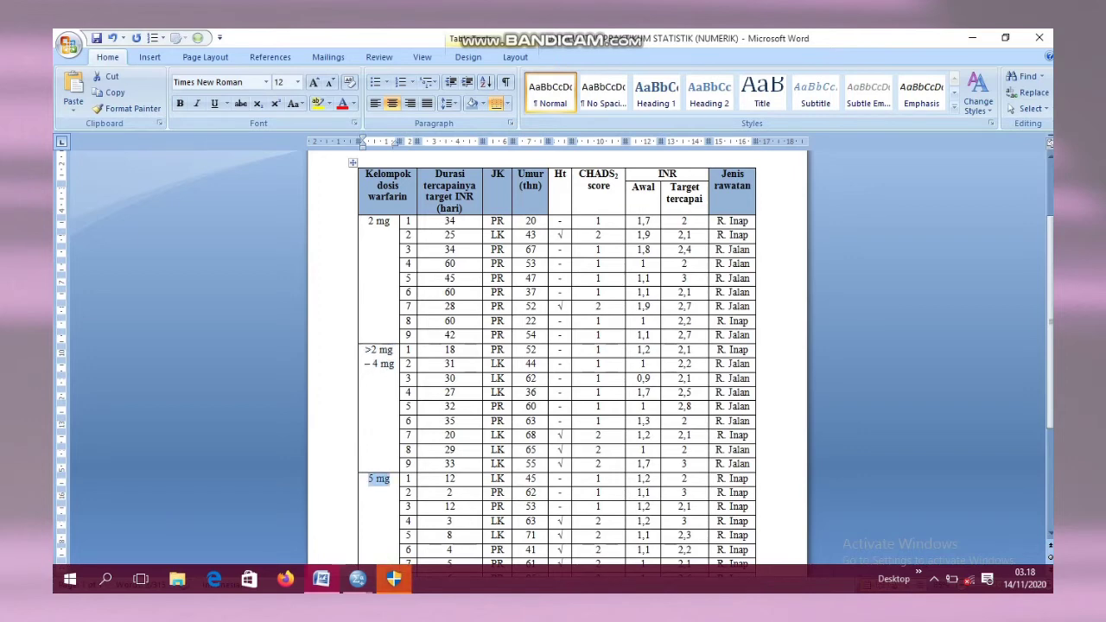
left_click(379, 363)
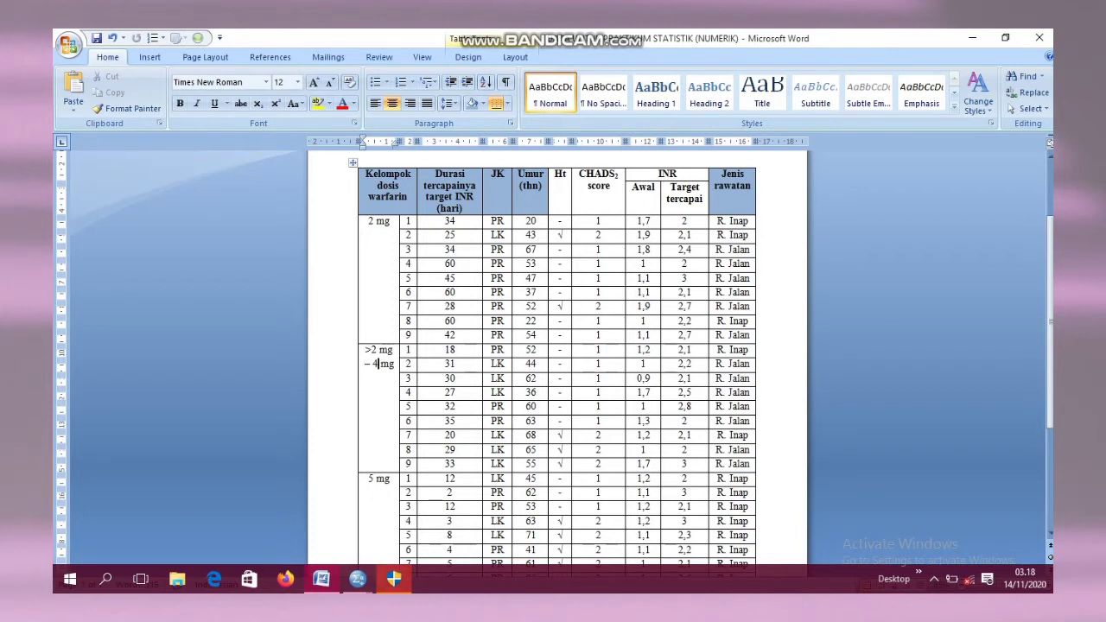
Switch to the untitled SPSS dataset and add the value label 1 = "2 mg" for the Dosis variable
left_click(358, 578)
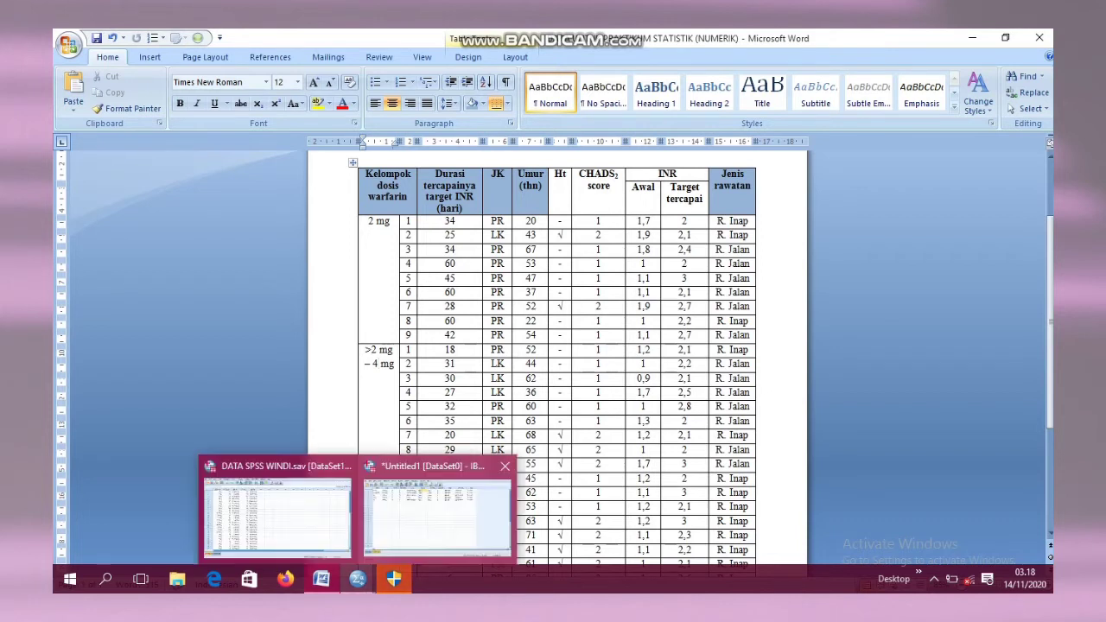
left_click(434, 519)
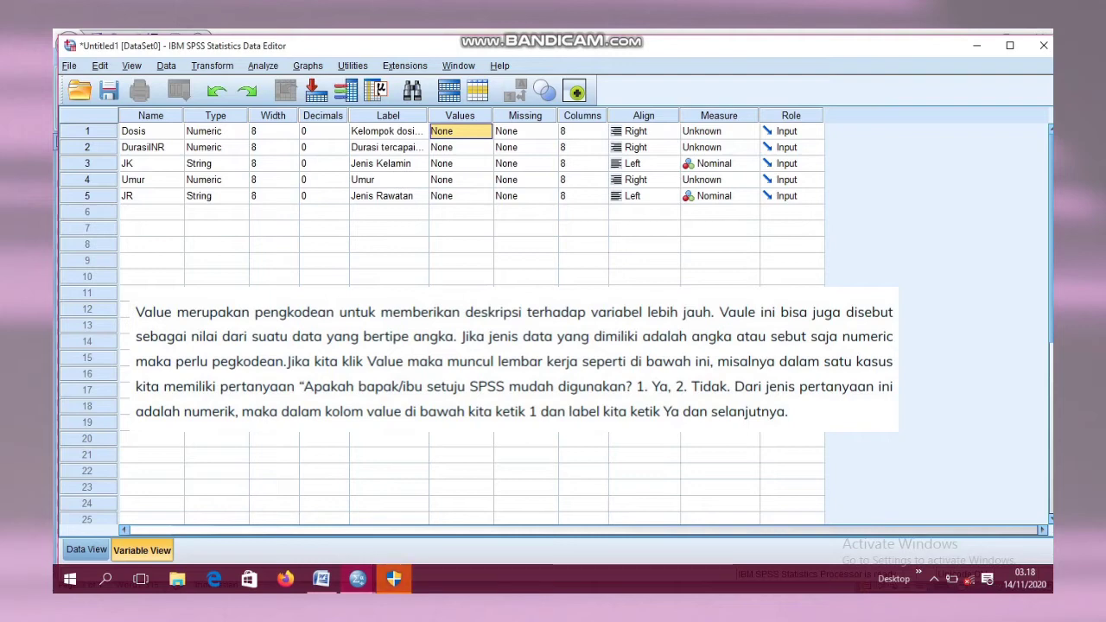
left_click(486, 132)
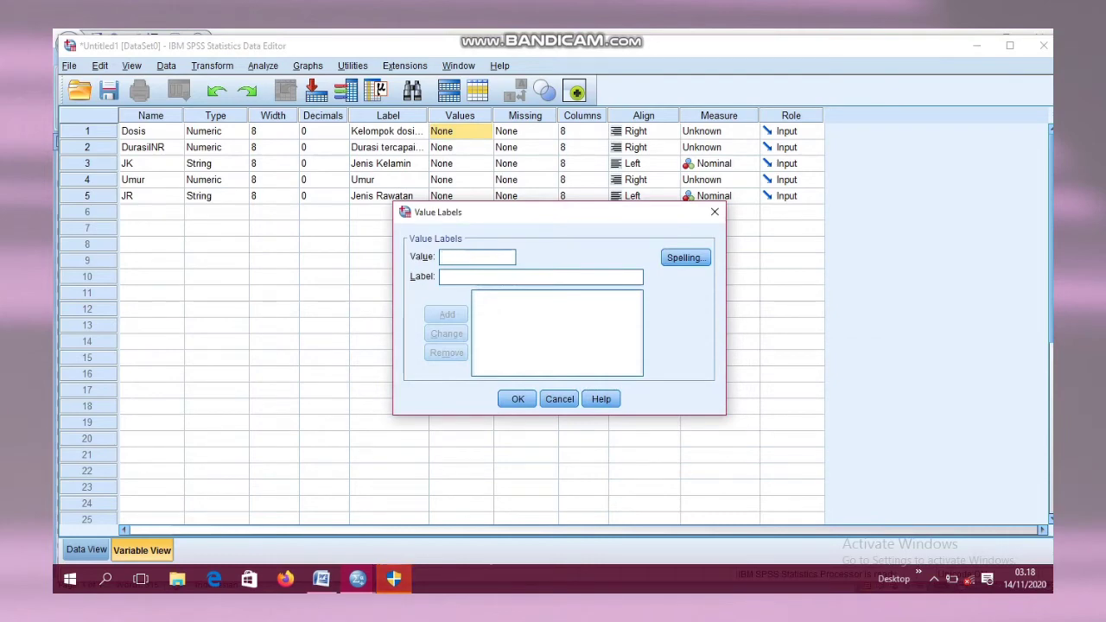
type("1")
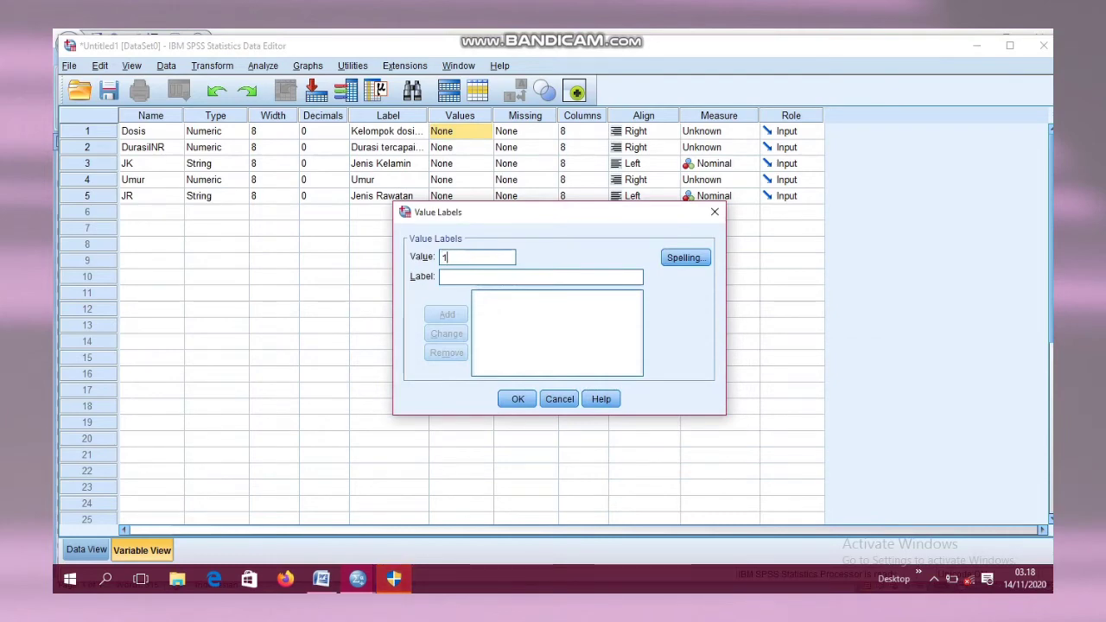
left_click(467, 276)
type("2 mg")
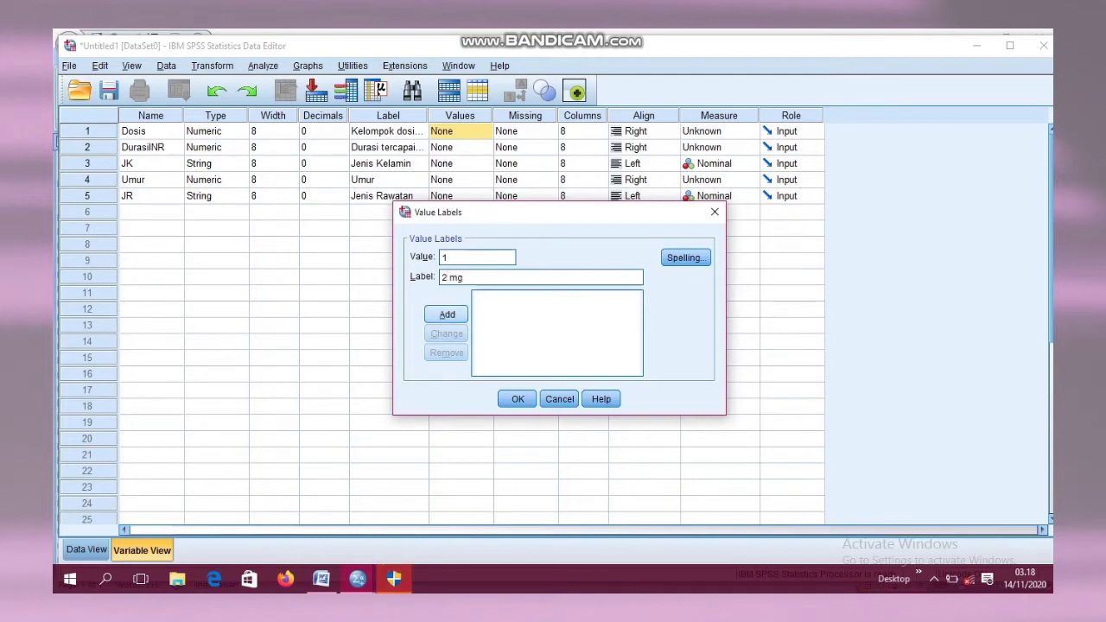
key("Return")
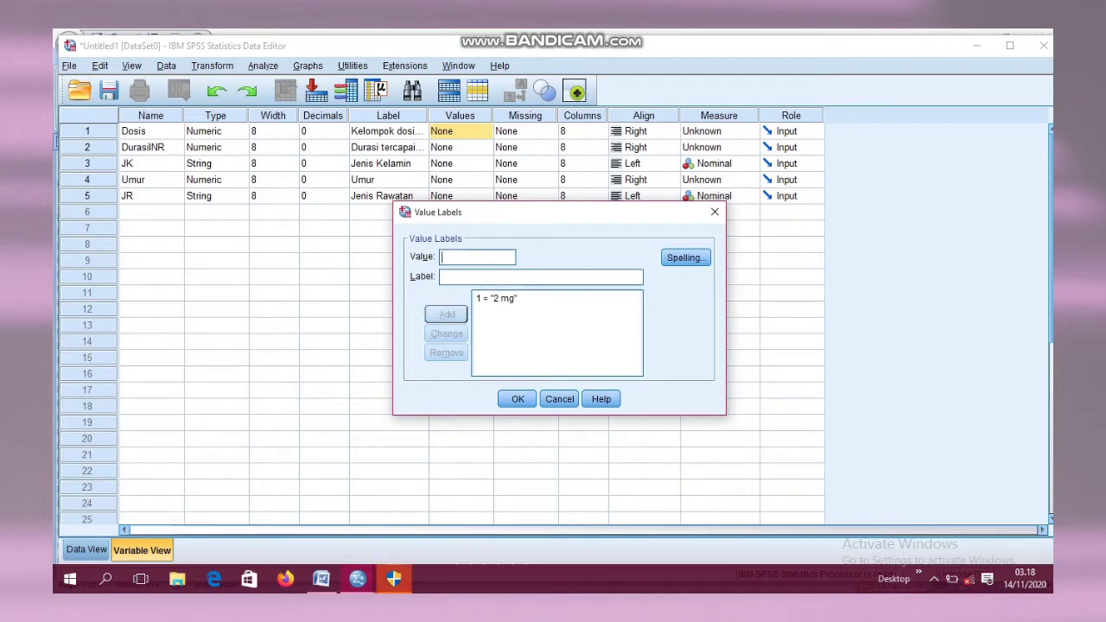
Add the value labels 2 = ">2-4 mg" and 3 = "5 mg" for the Dosis variable and apply them
type("2")
key("Tab")
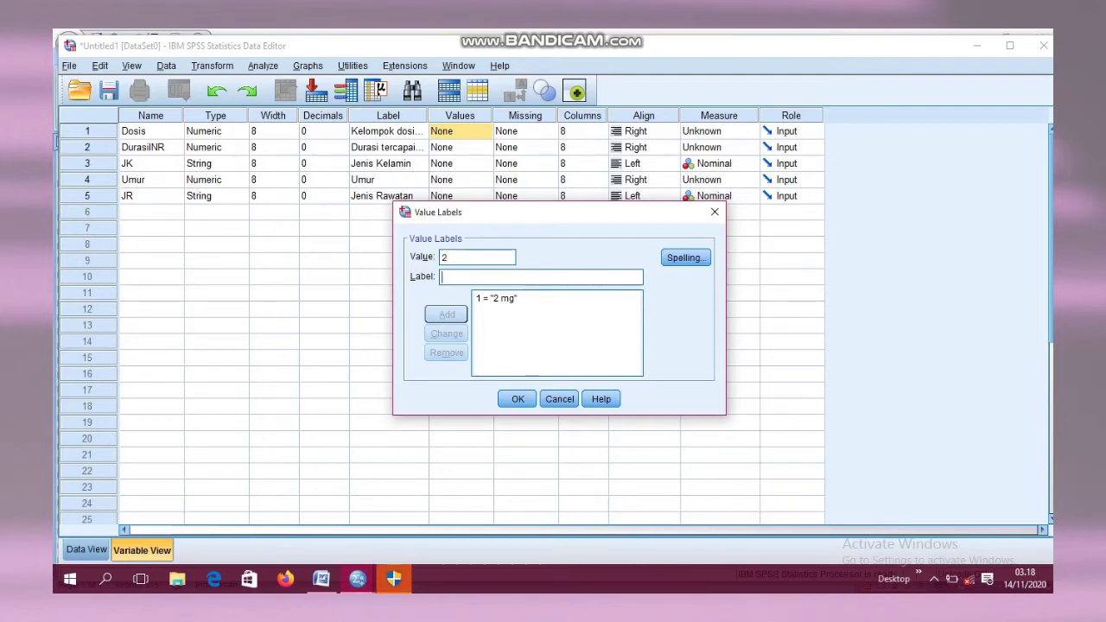
type(">2-4 mg")
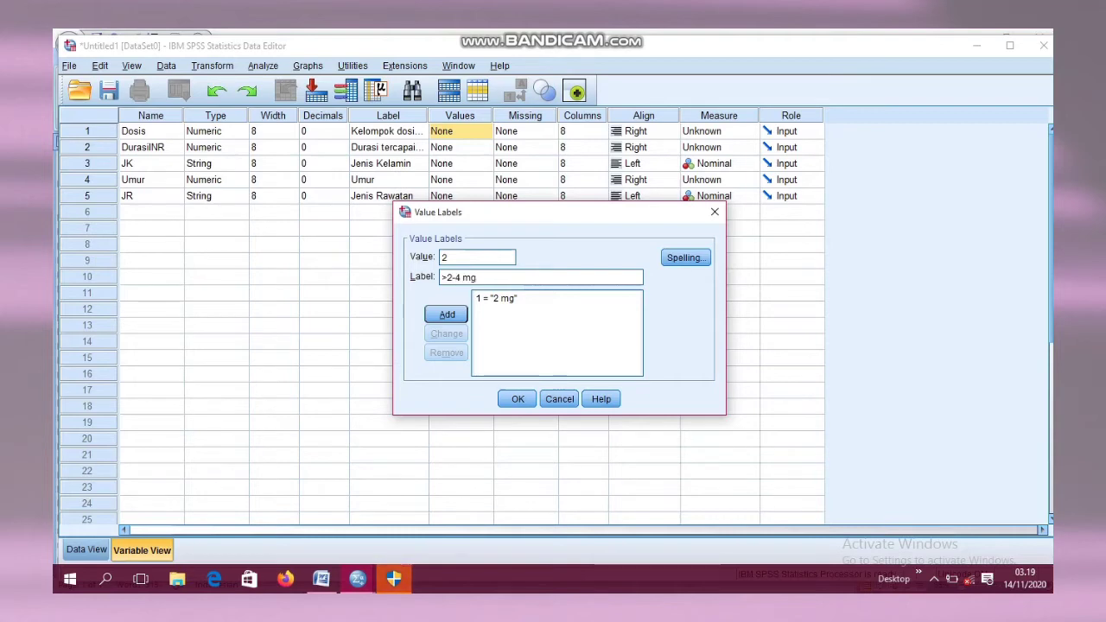
key("Return")
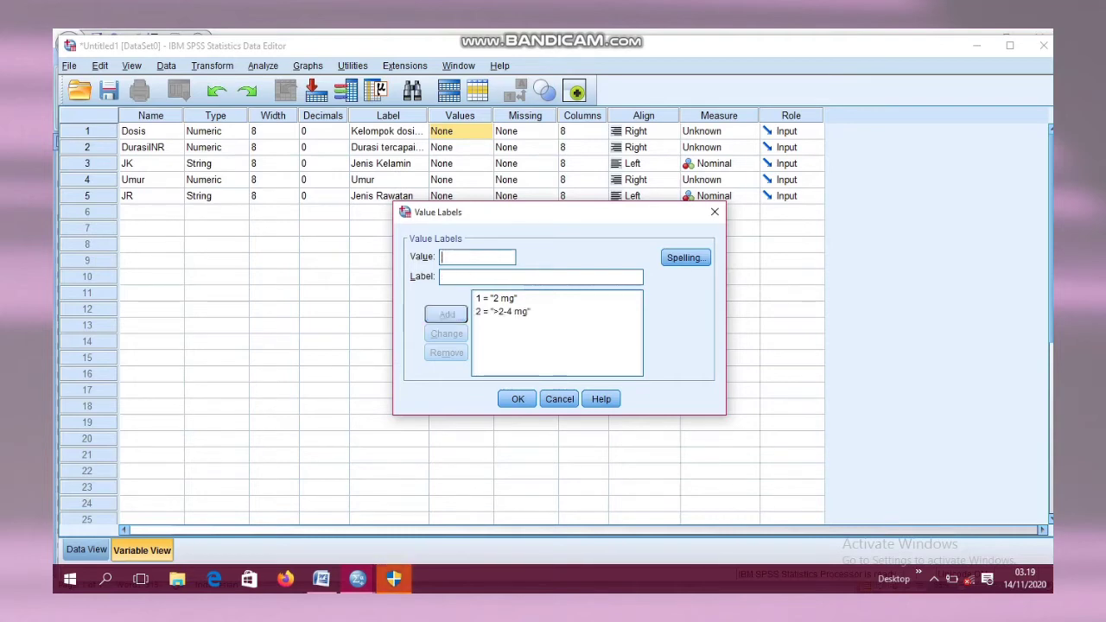
type("3")
key("Tab")
type("5 mg")
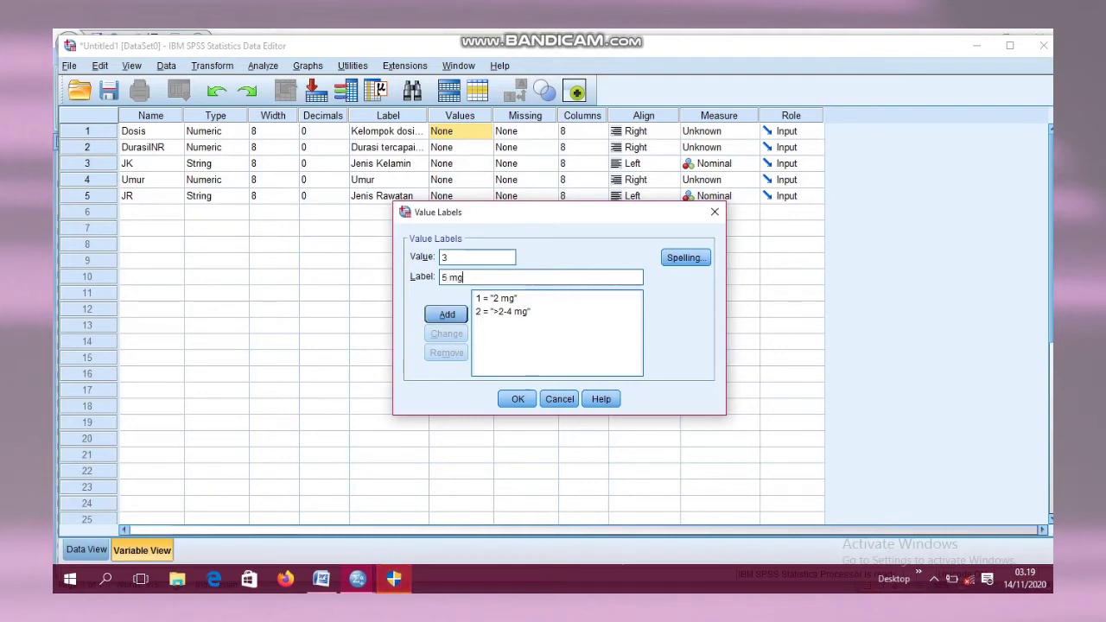
key("Return")
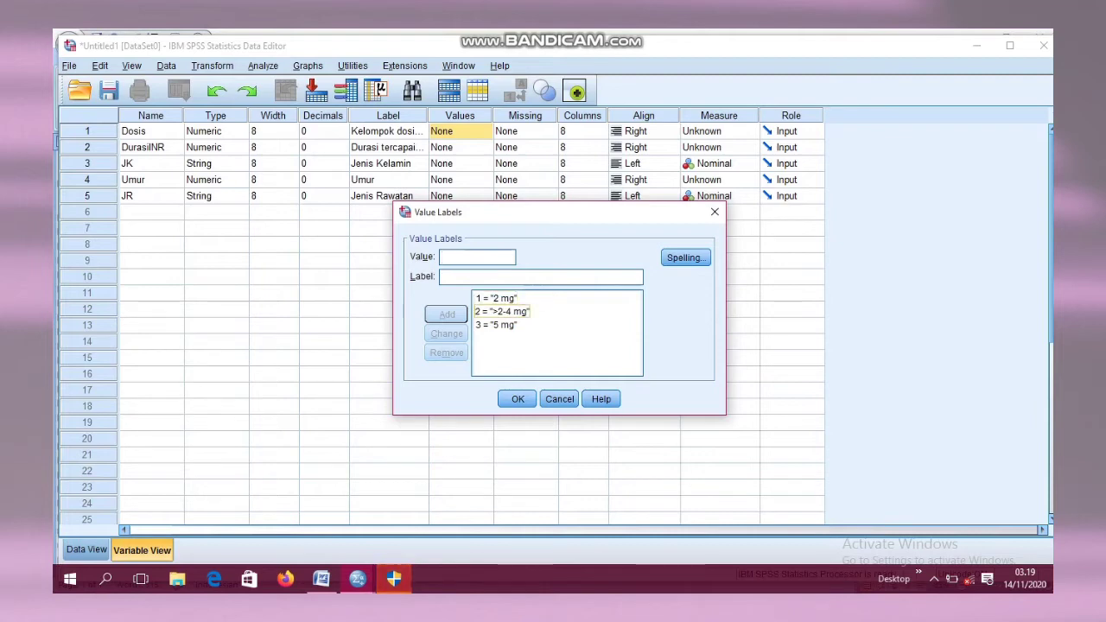
left_click(518, 398)
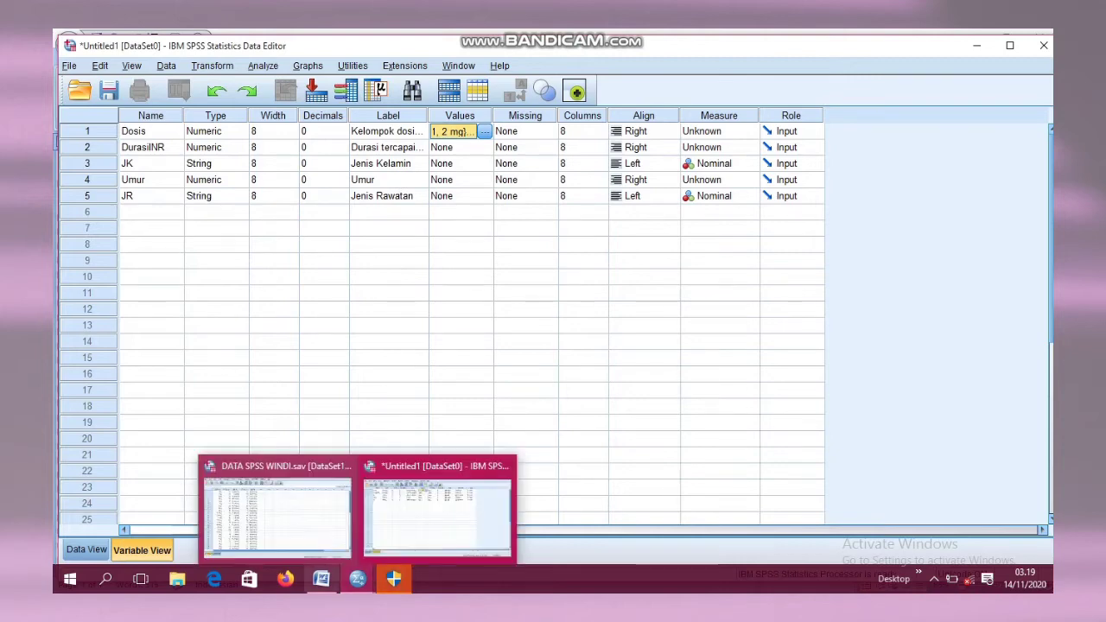
Examine the "Durasi tercapainya target INR (hari)" column in the Word table and return to the untitled SPSS dataset
mouse_move(321, 578)
left_click(316, 517)
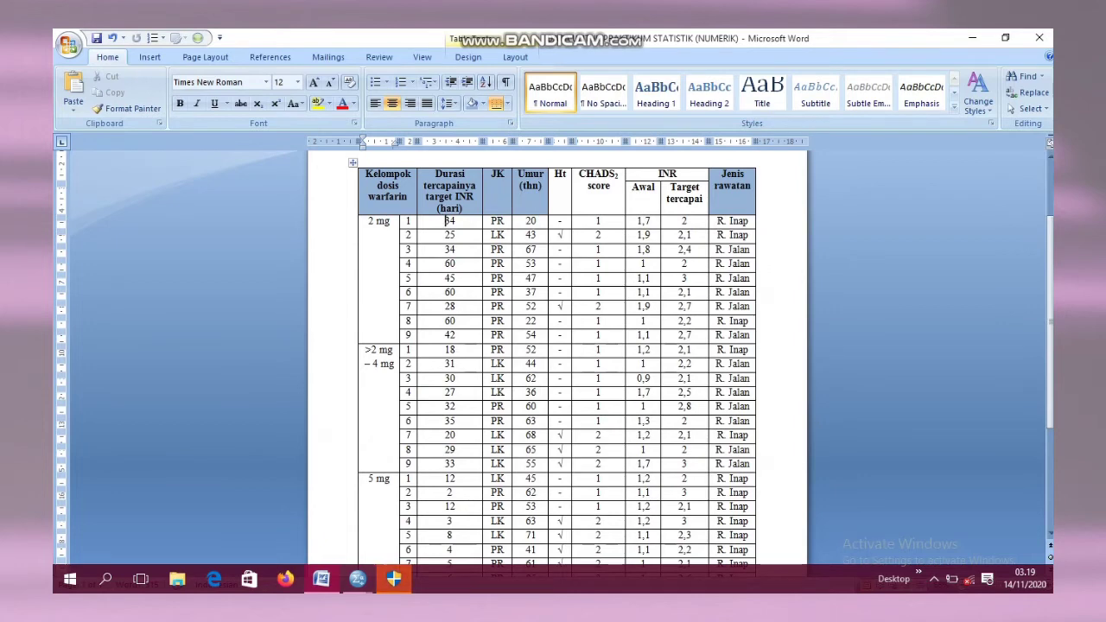
left_click_drag(447, 221, 450, 560)
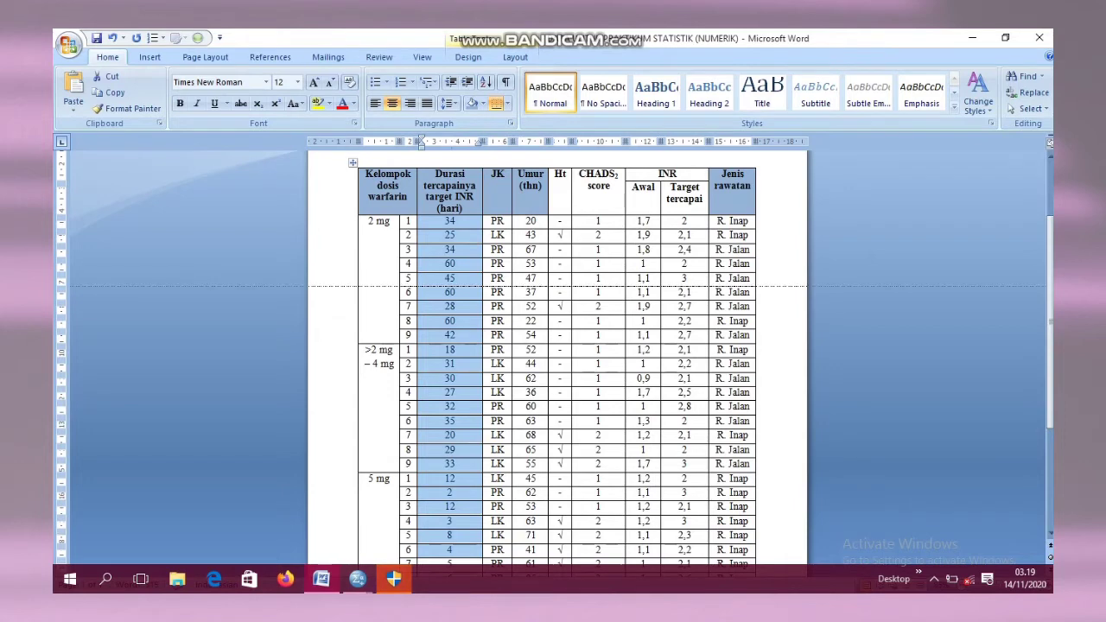
left_click(446, 306)
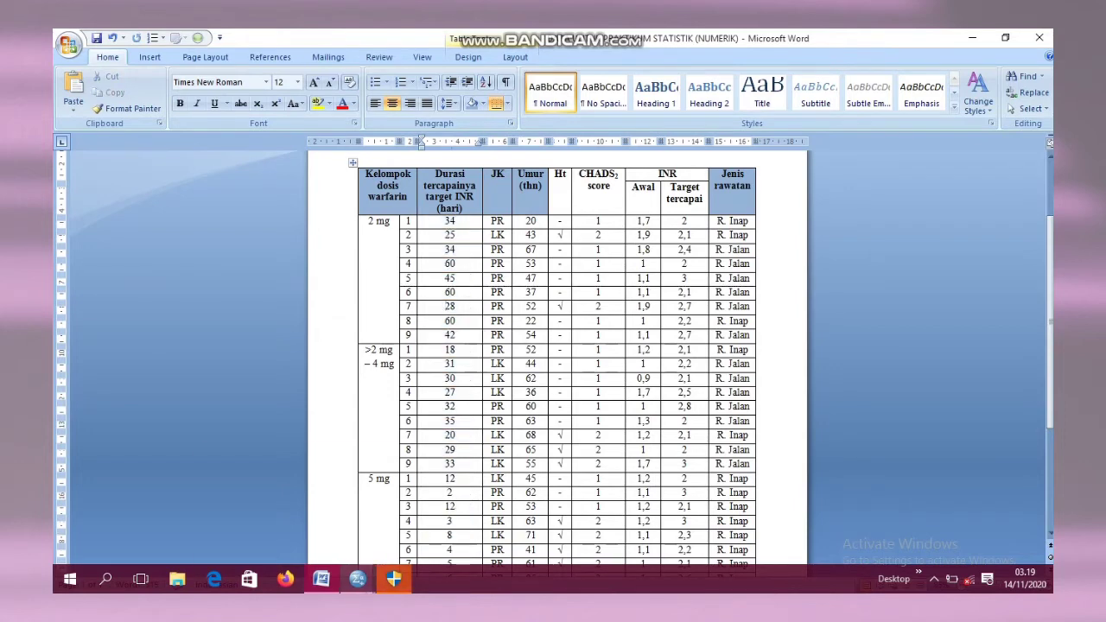
mouse_move(358, 579)
left_click(436, 512)
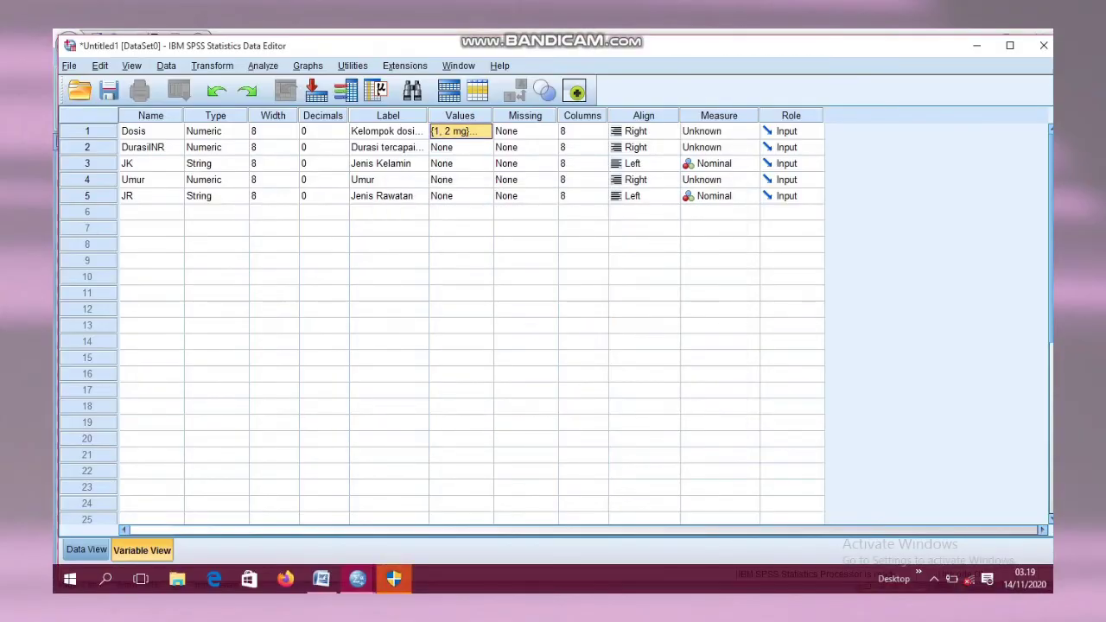
Select the JK variable's value labels and compare the PR and LK entries in the Word table's JK column
left_click(458, 163)
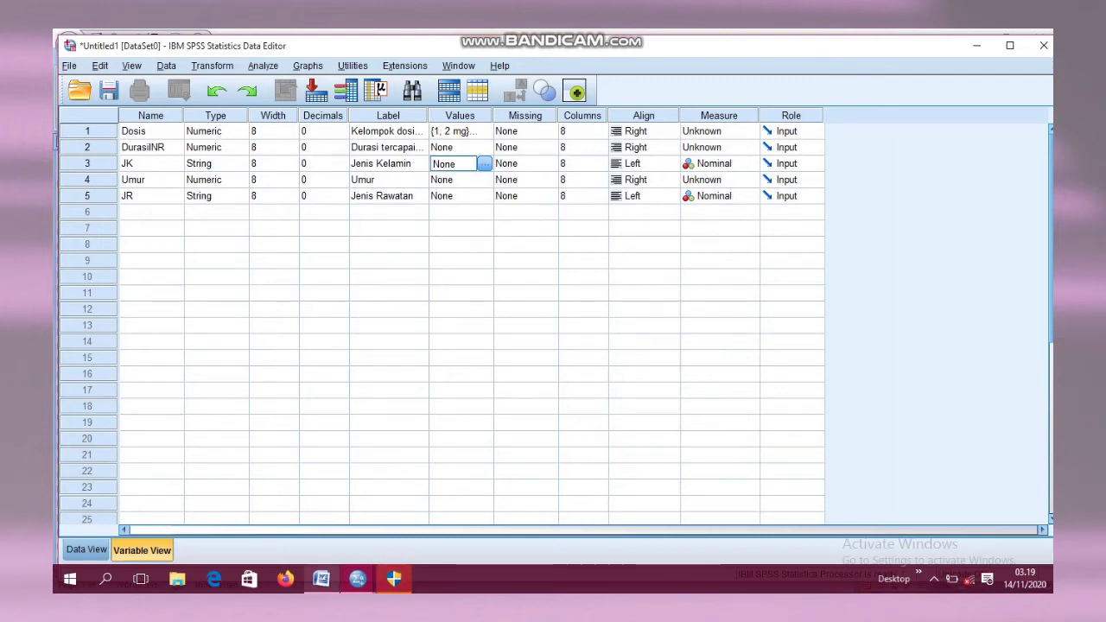
left_click(321, 579)
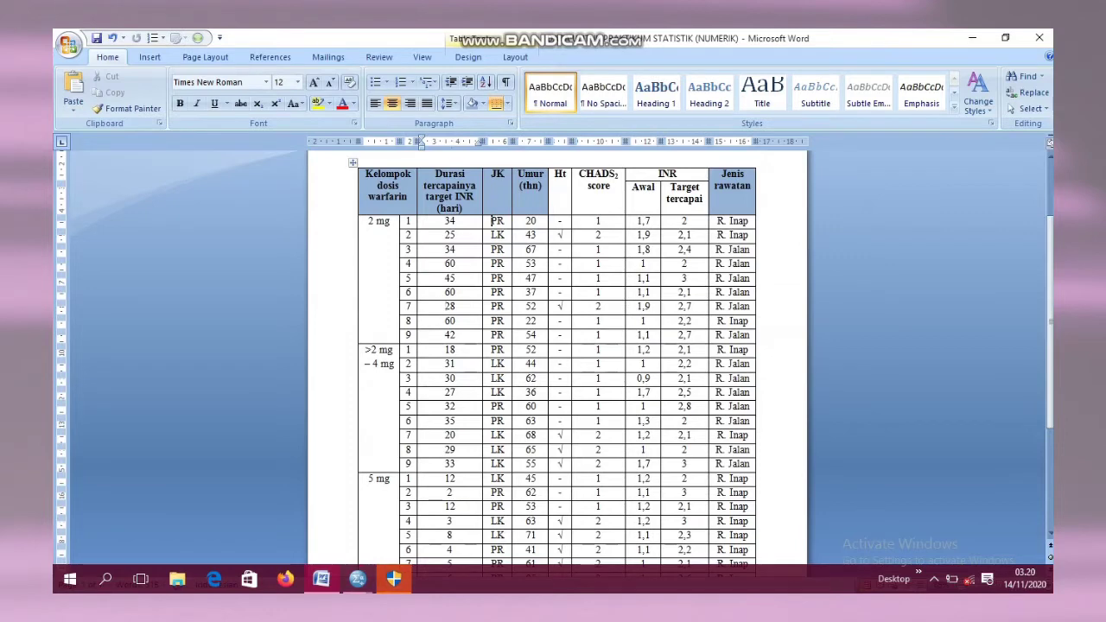
left_click_drag(493, 221, 499, 335)
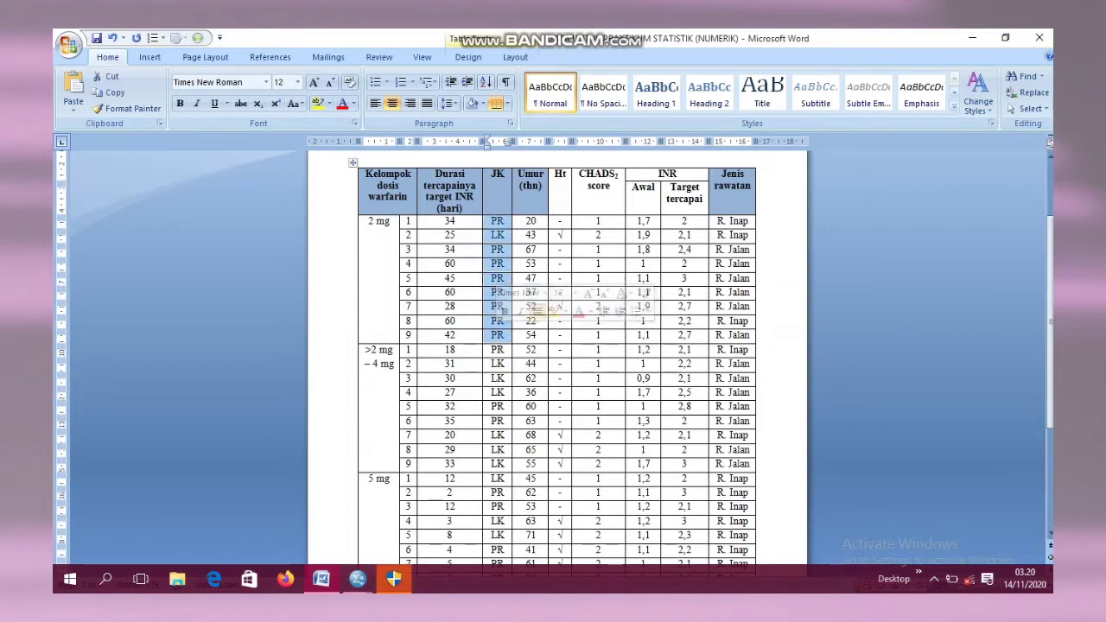
left_click(499, 335)
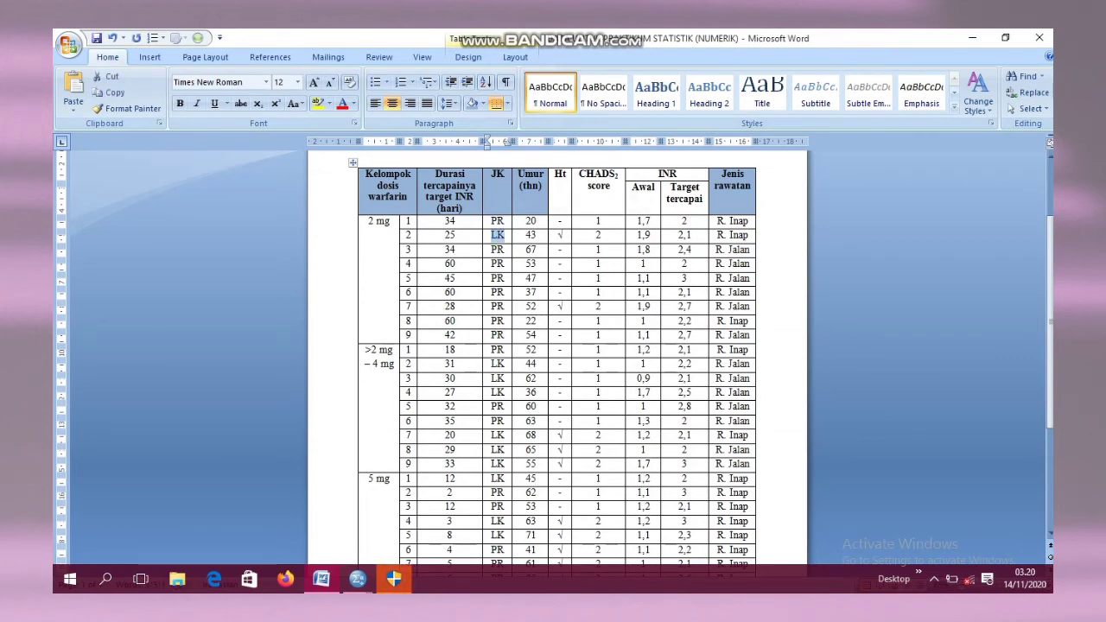
left_click_drag(490, 222, 505, 222)
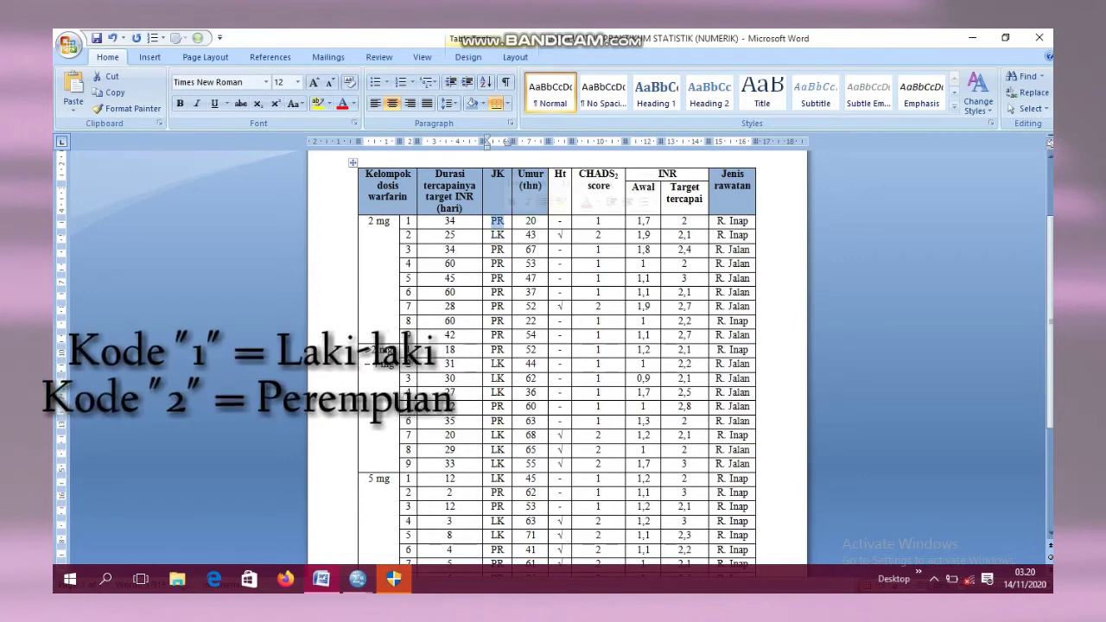
left_click(499, 222)
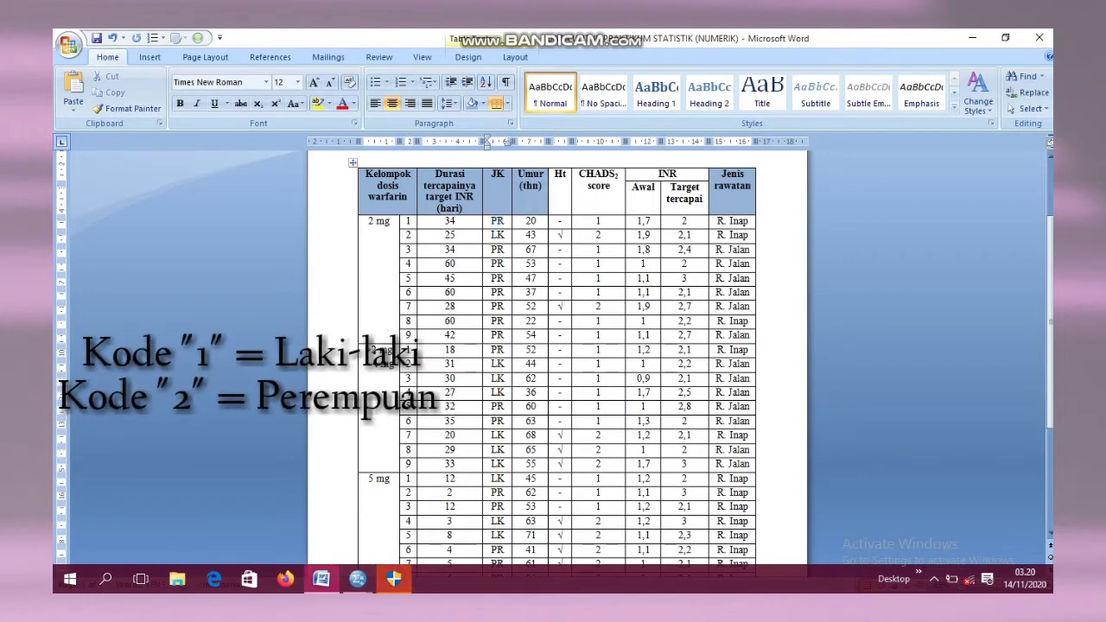
Return to the untitled SPSS dataset and add the value label 1 = "Laki-laki" for the JK variable
mouse_move(357, 578)
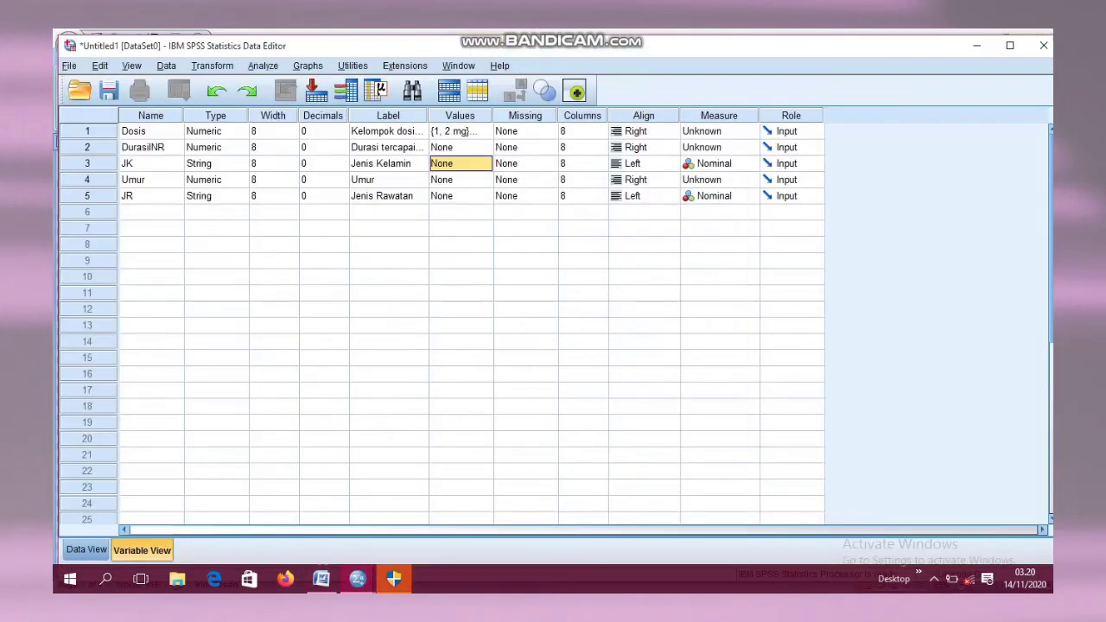
left_click(437, 510)
left_click(484, 163)
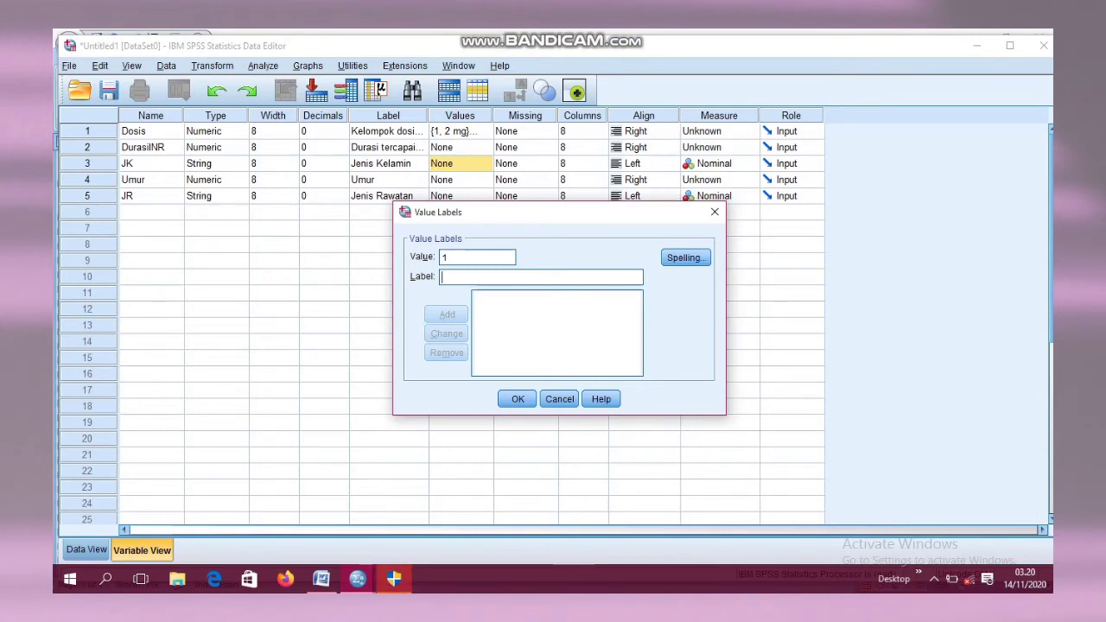
type("Laki-")
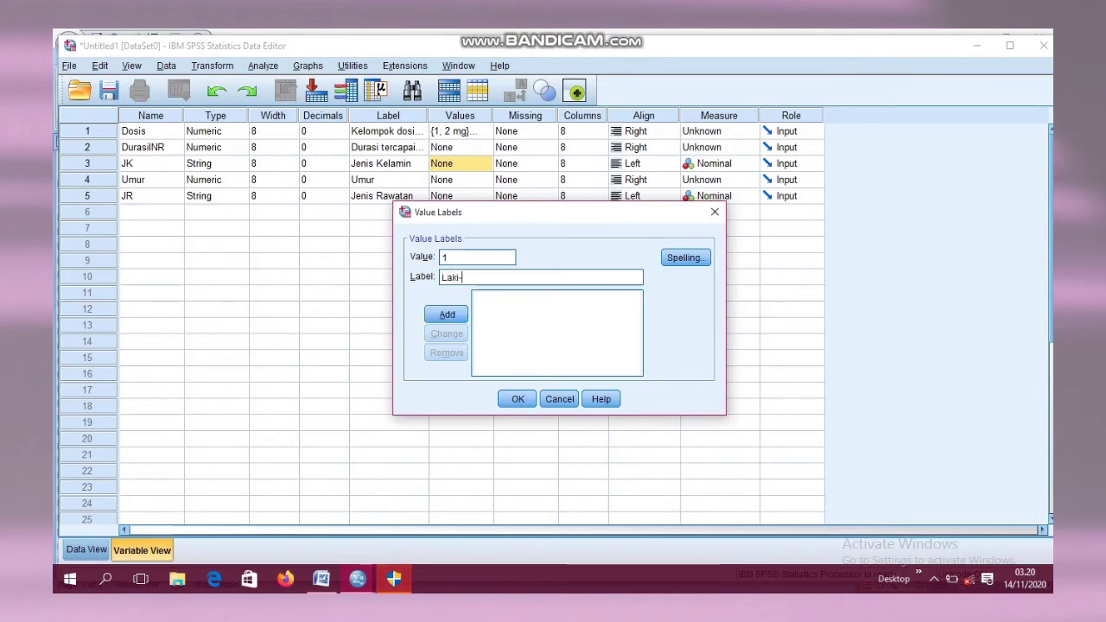
type("laki")
key("Return")
Add the value label 2 = "Perempuan" for the JK variable and apply its value labels
type("2")
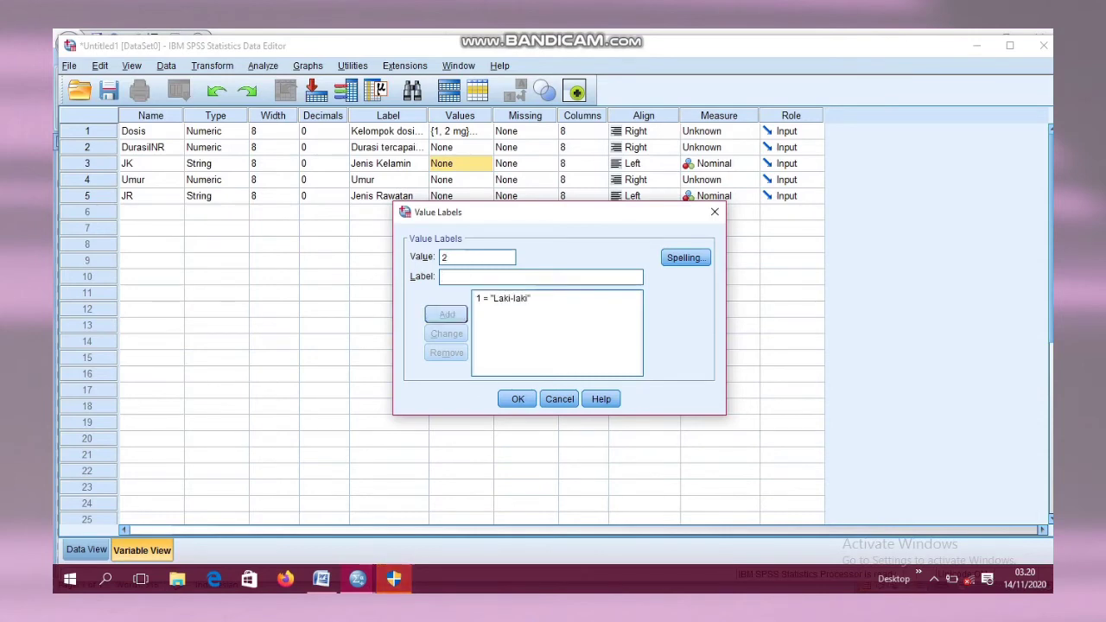
key("Tab")
type("P")
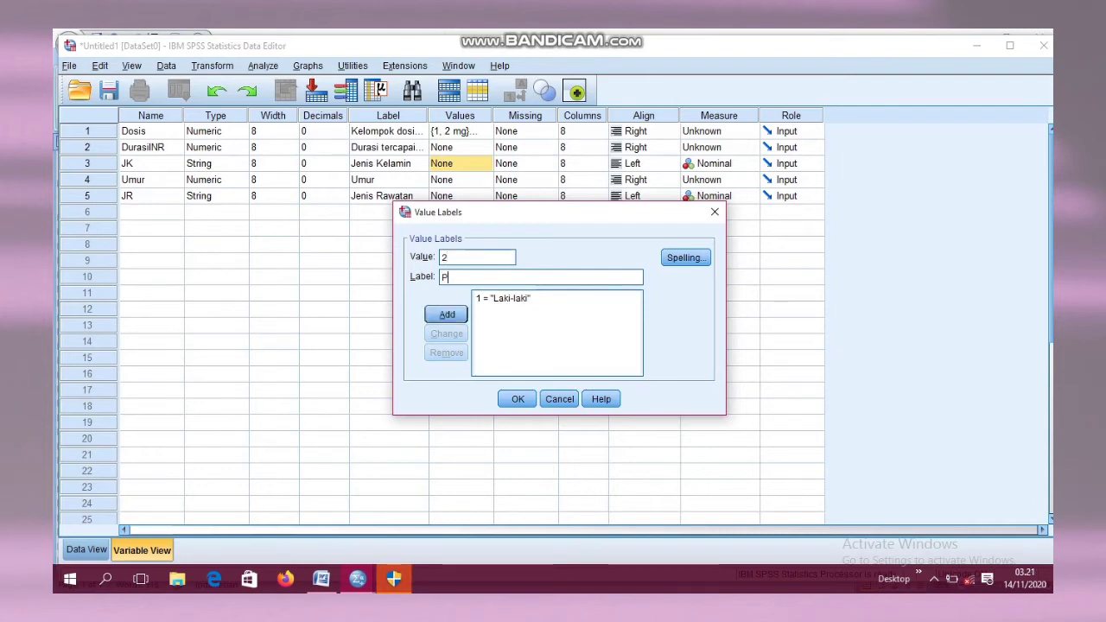
type("erempuan")
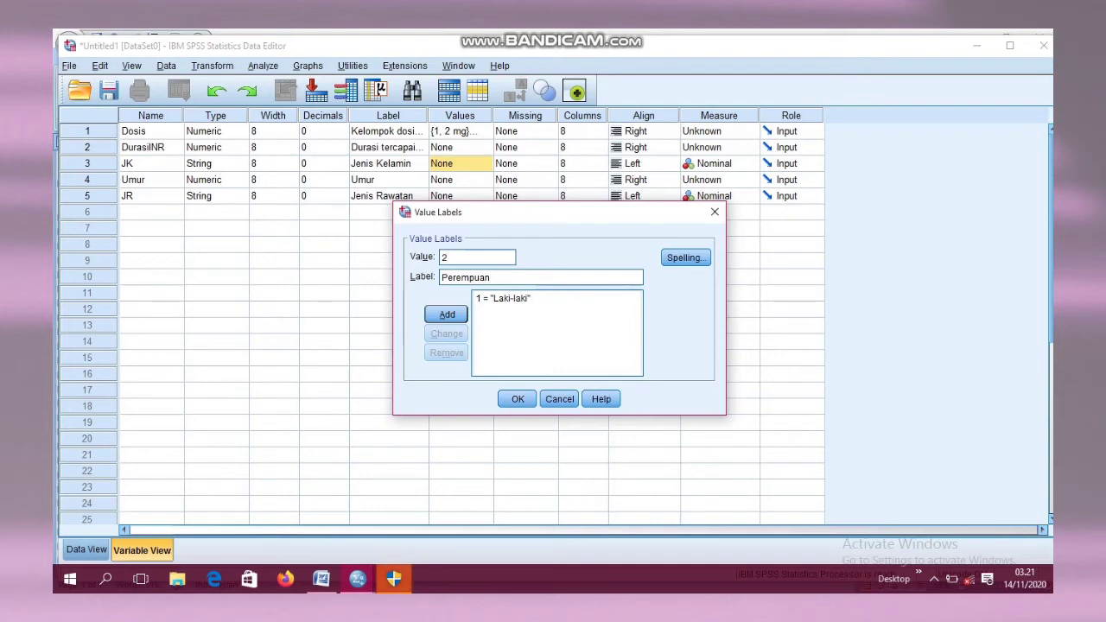
key("Return")
left_click(518, 398)
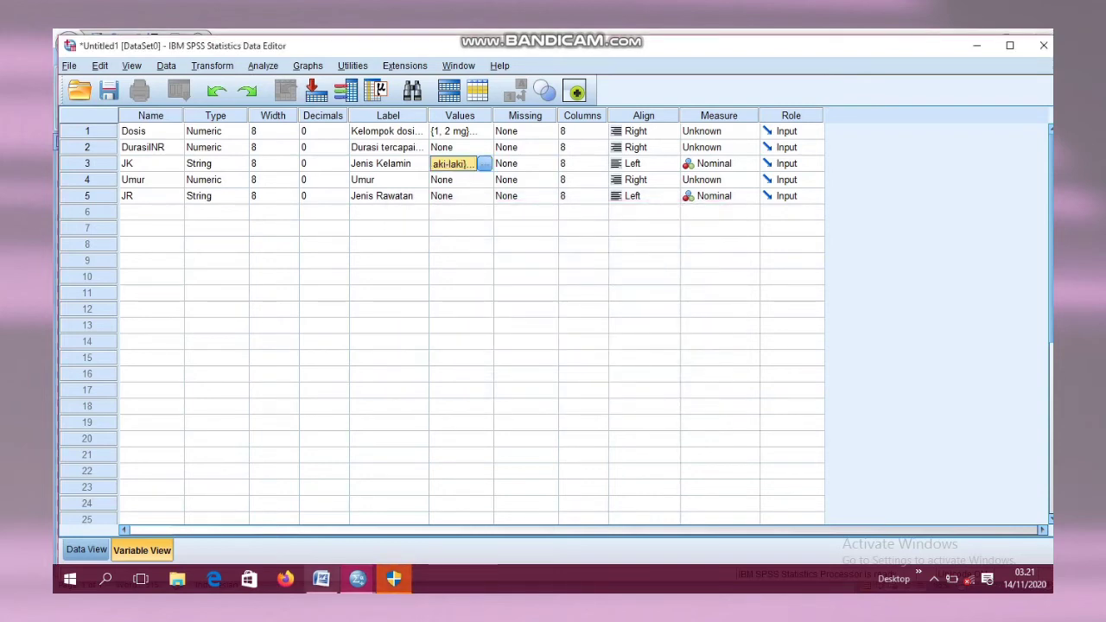
Switch to Word and check whether the table's "Umur (thn)" column holds numbers or categories
mouse_move(321, 578)
left_click(320, 514)
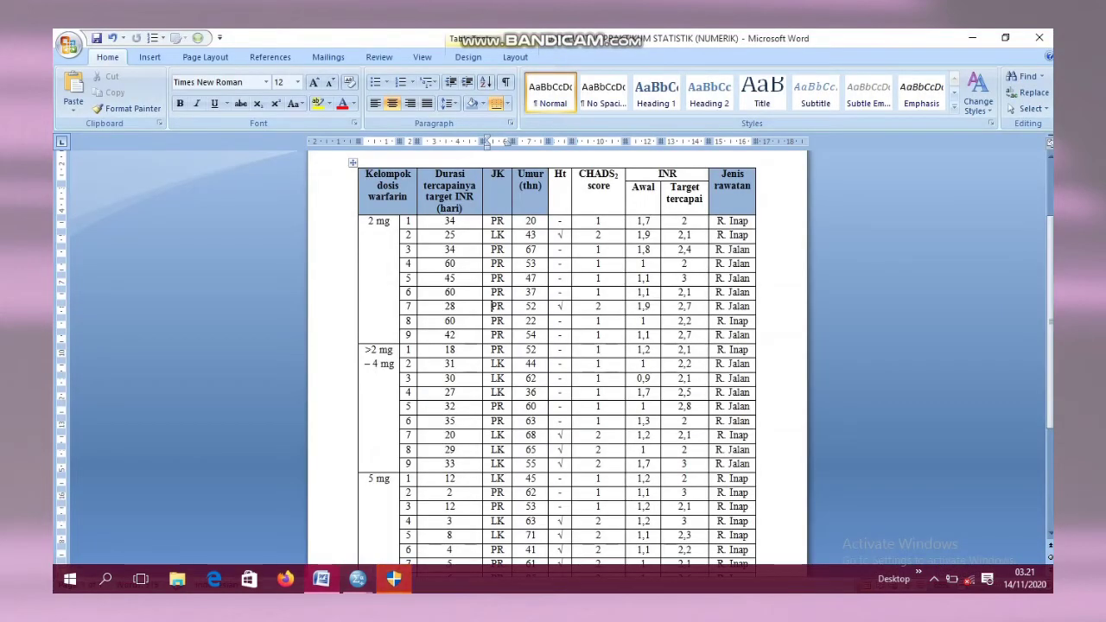
mouse_move(530, 221)
left_mouse_down()
mouse_move(530, 549)
mouse_move(511, 399)
mouse_move(527, 221)
left_mouse_up()
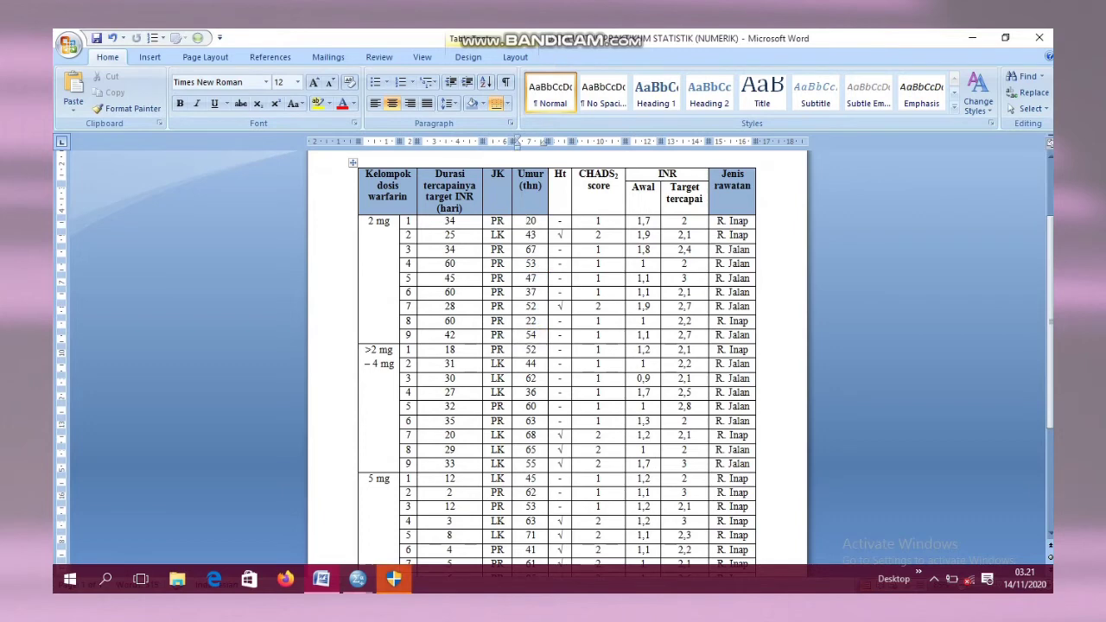
Return to the untitled SPSS dataset and select the JR variable's value labels
mouse_move(358, 579)
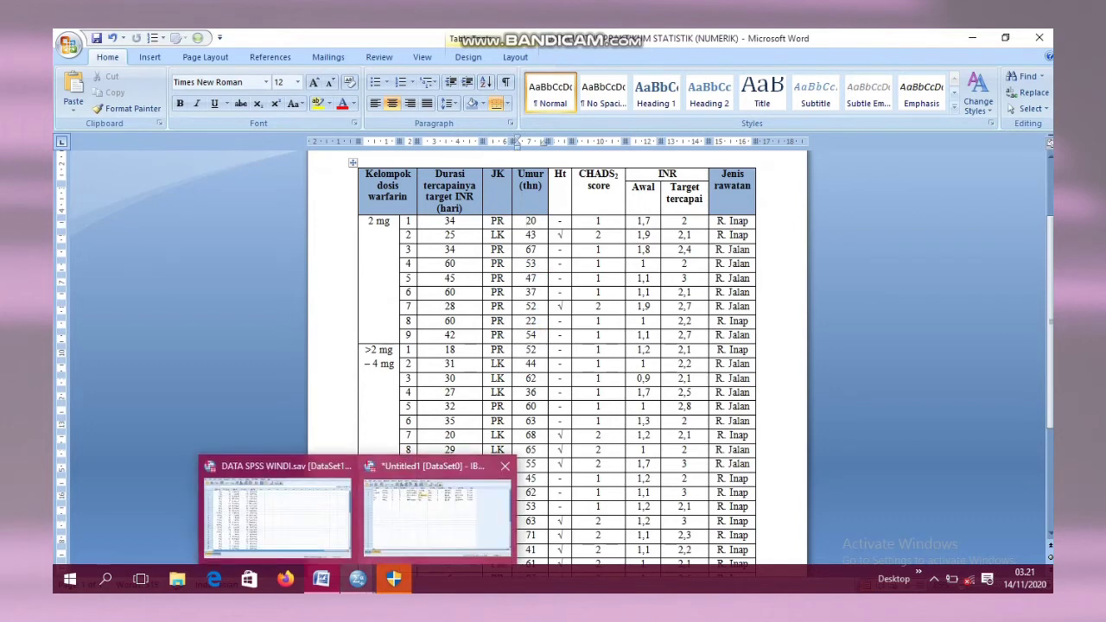
left_click(436, 510)
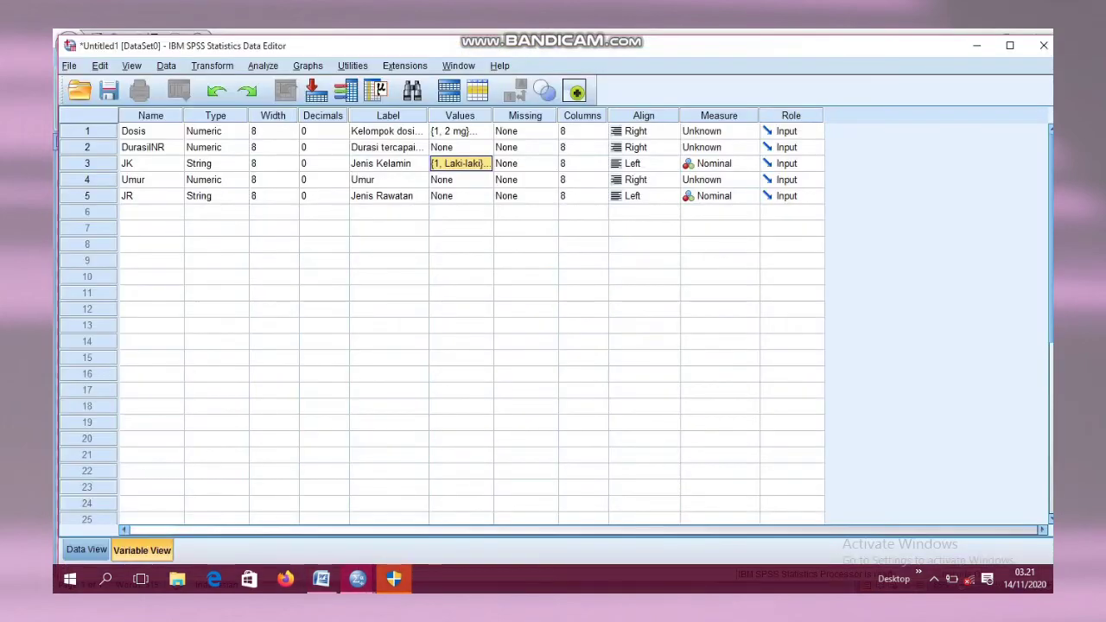
left_click(459, 196)
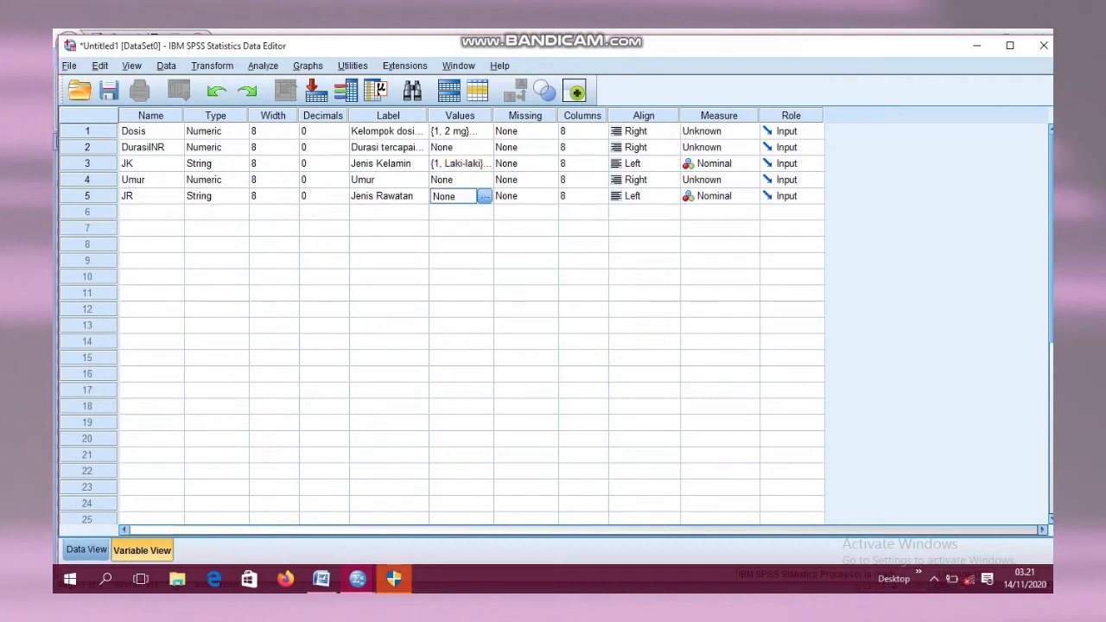
Switch to Word and compare the R. Inap and R. Jalan entries in the table's "Jenis rawatan" column
mouse_move(358, 578)
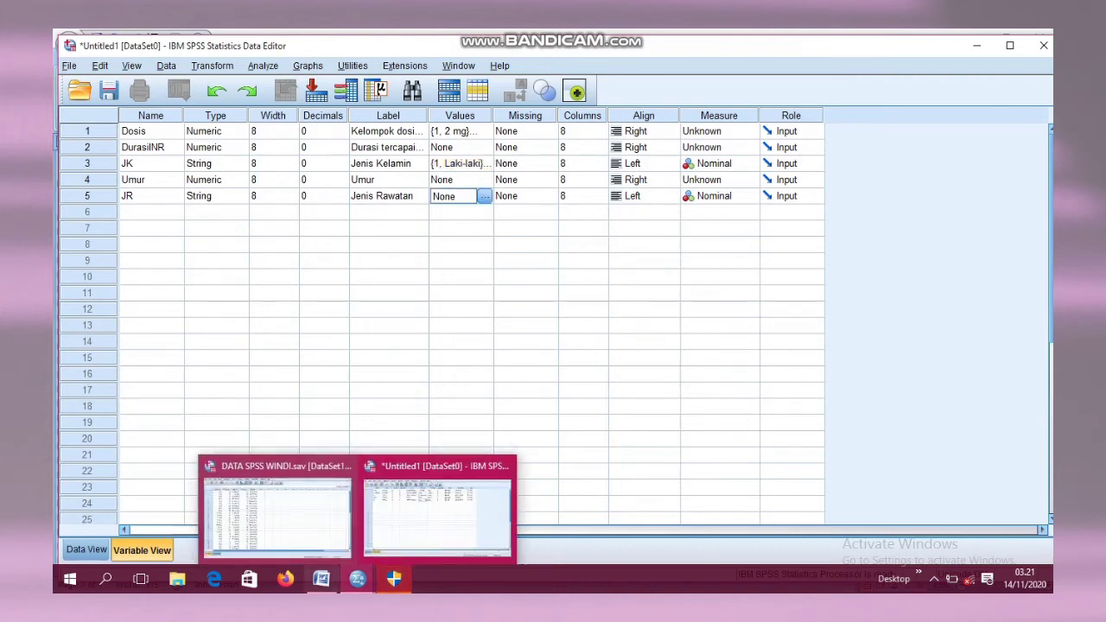
left_click(321, 579)
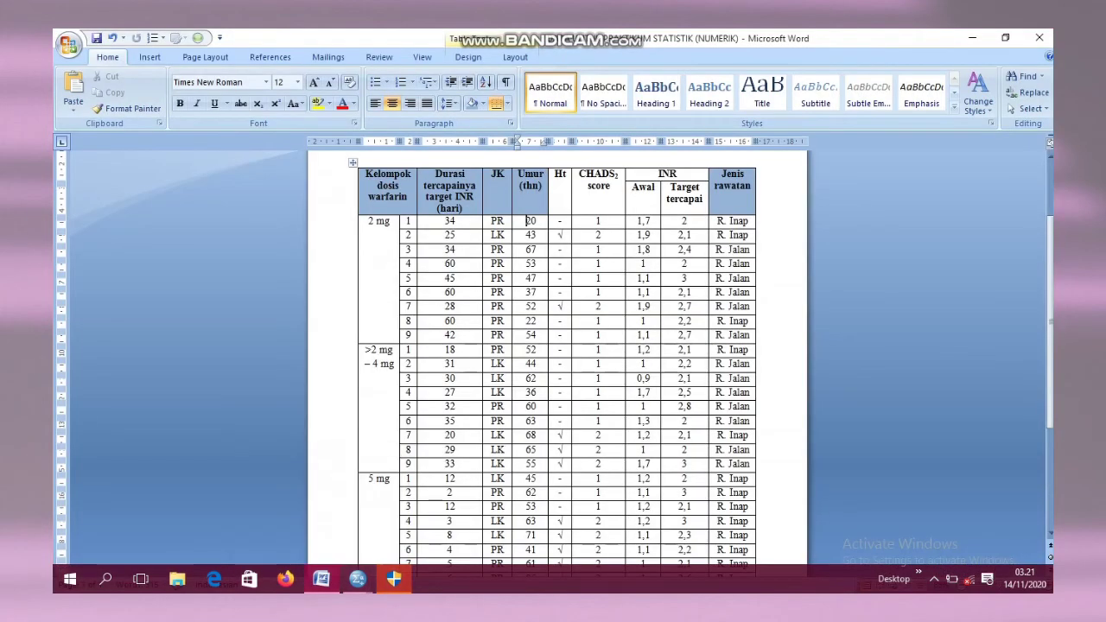
scroll(1050, 156, "down", 1)
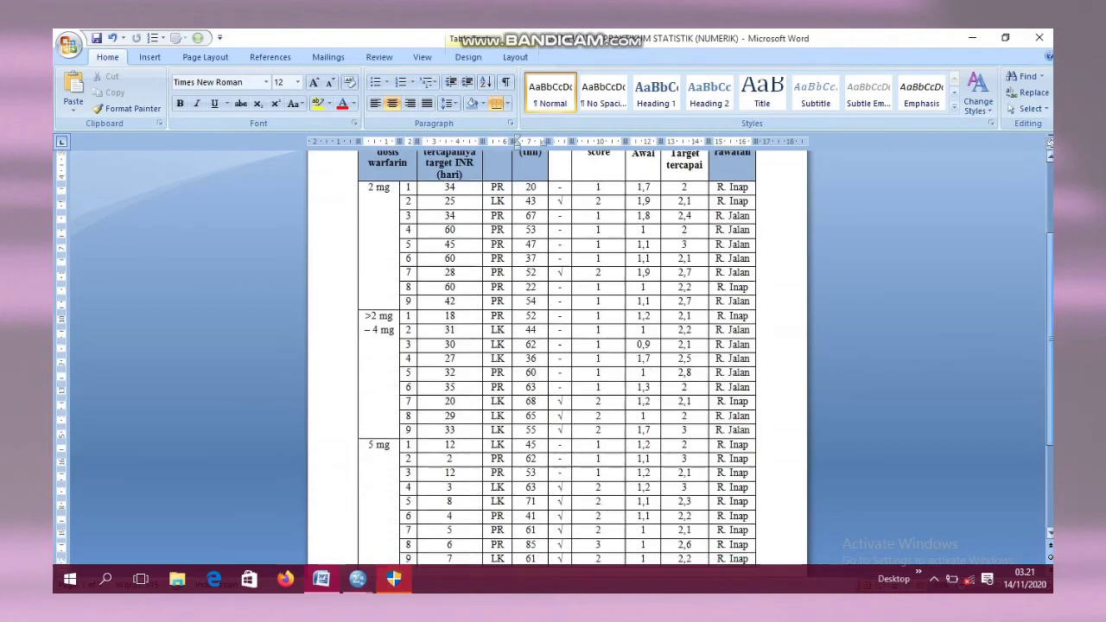
scroll(558, 358, "down", 2)
scroll(558, 358, "up", 2)
scroll(557, 357, "down", 1)
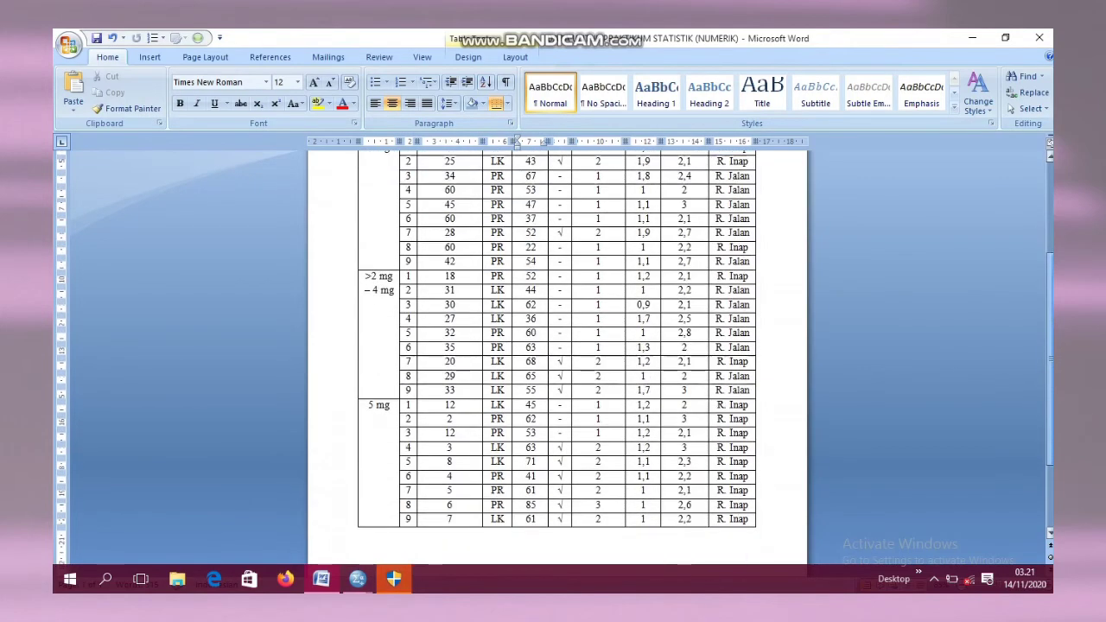
scroll(557, 358, "down", 1)
scroll(558, 358, "up", 4)
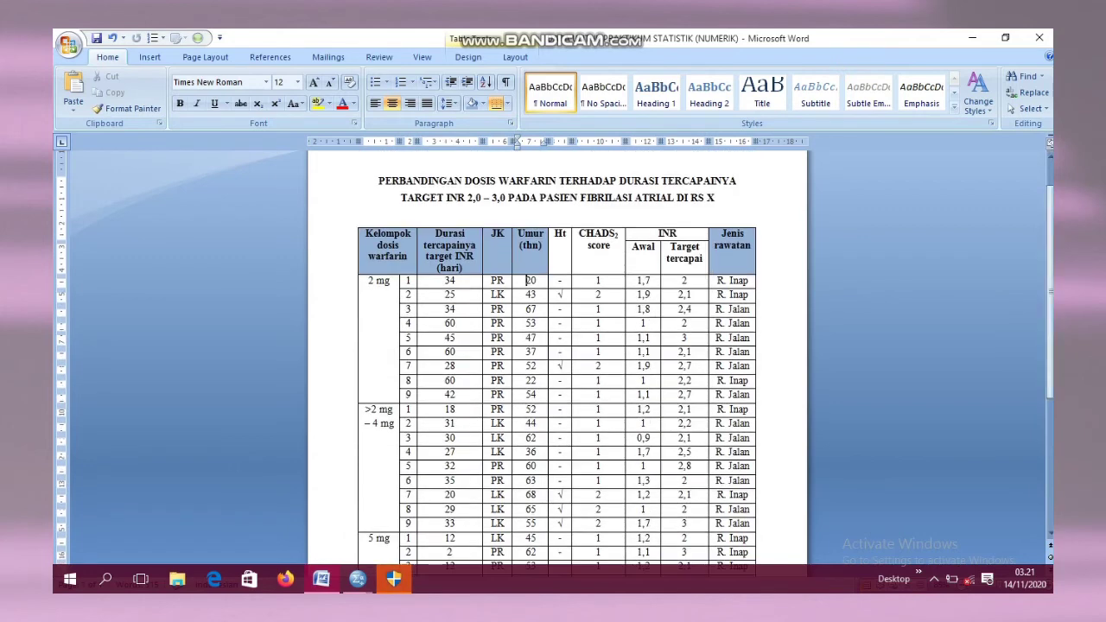
left_click_drag(718, 280, 748, 281)
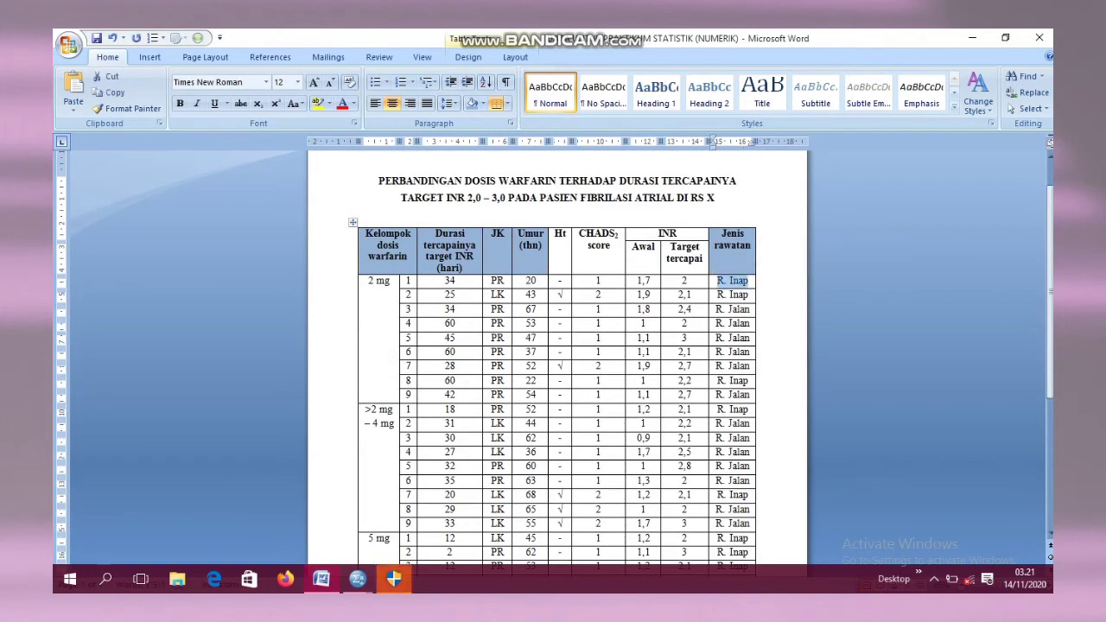
left_click_drag(715, 308, 750, 308)
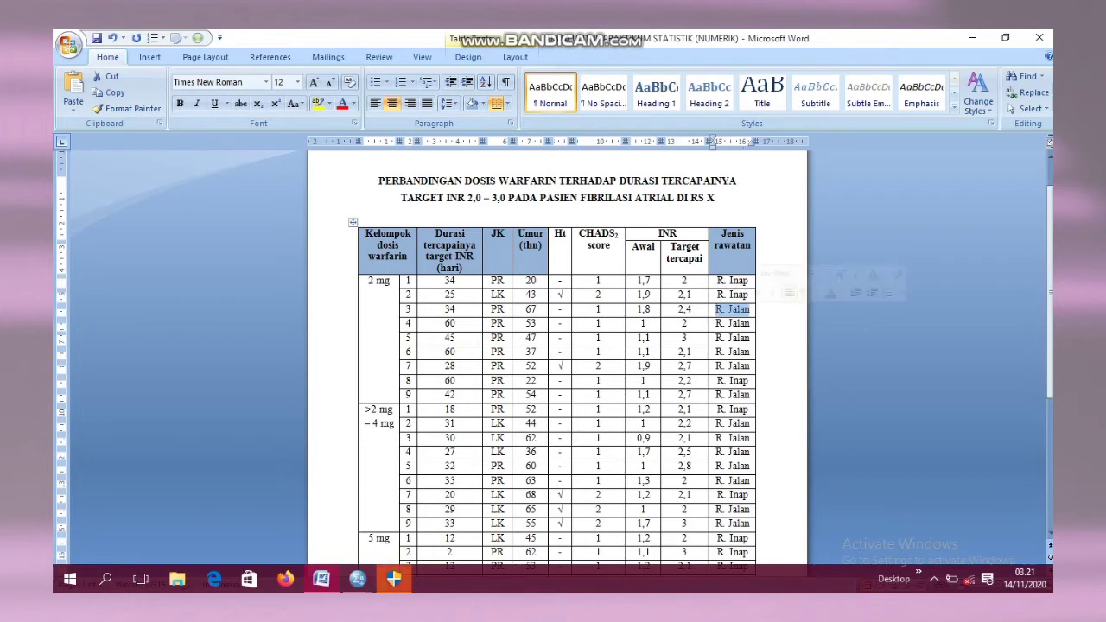
left_click(757, 309)
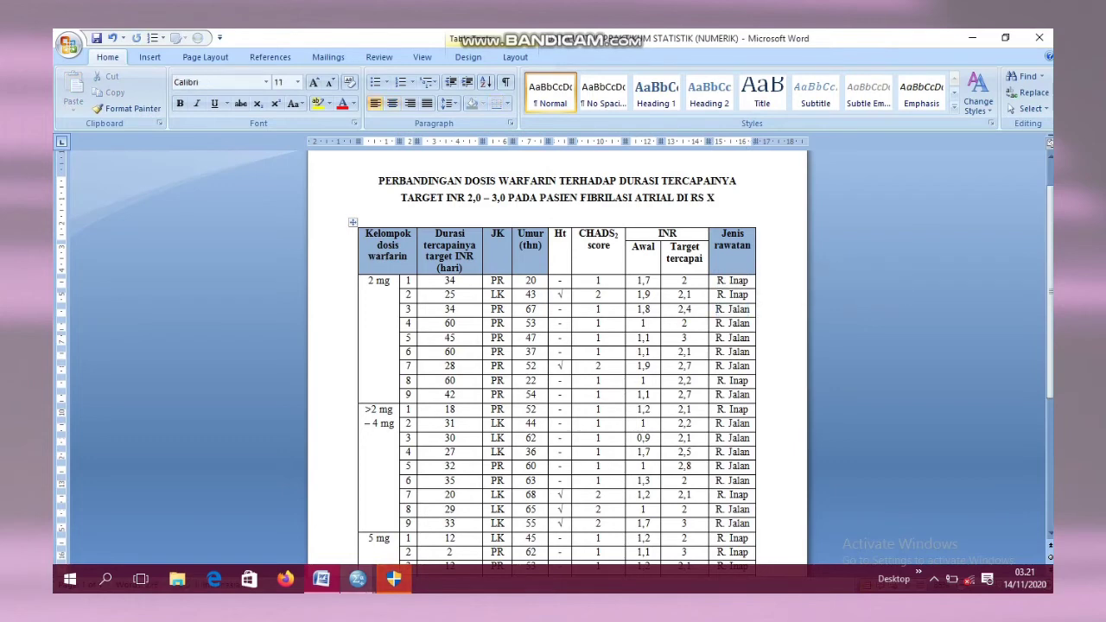
Return to the untitled SPSS dataset and add the value label 1 = "Rawat Inap" for the JR variable
mouse_move(358, 579)
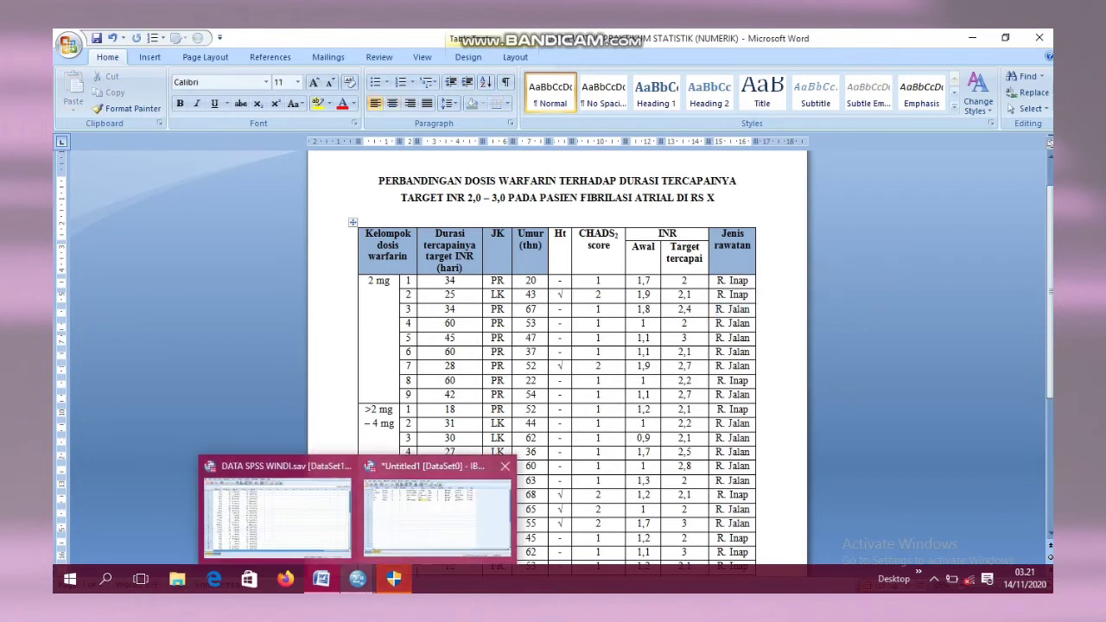
left_click(436, 510)
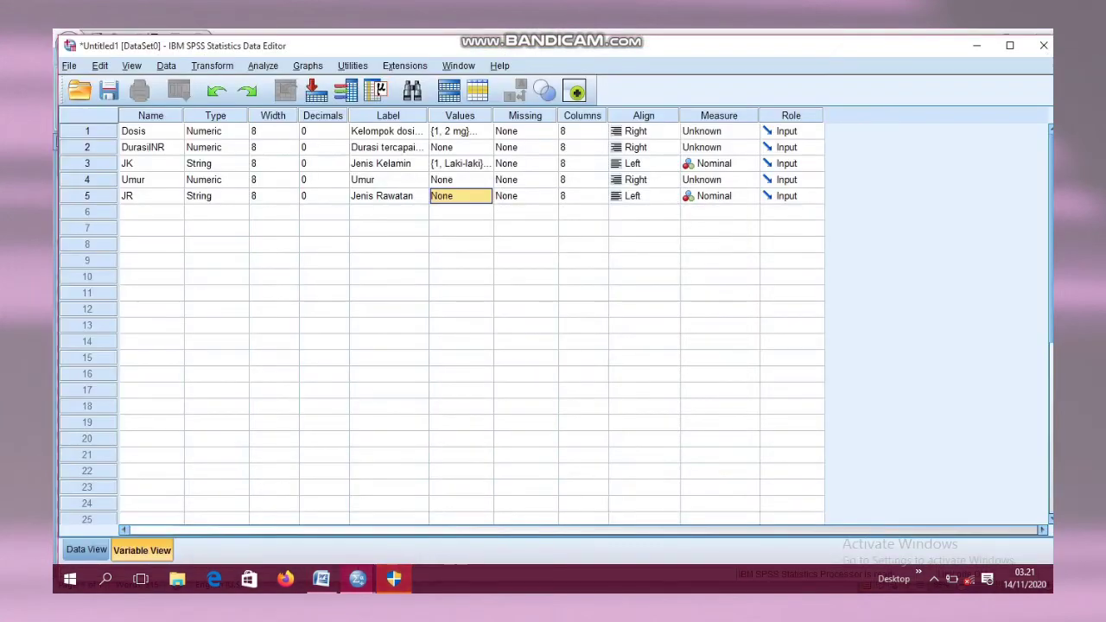
left_click(458, 195)
left_click(486, 196)
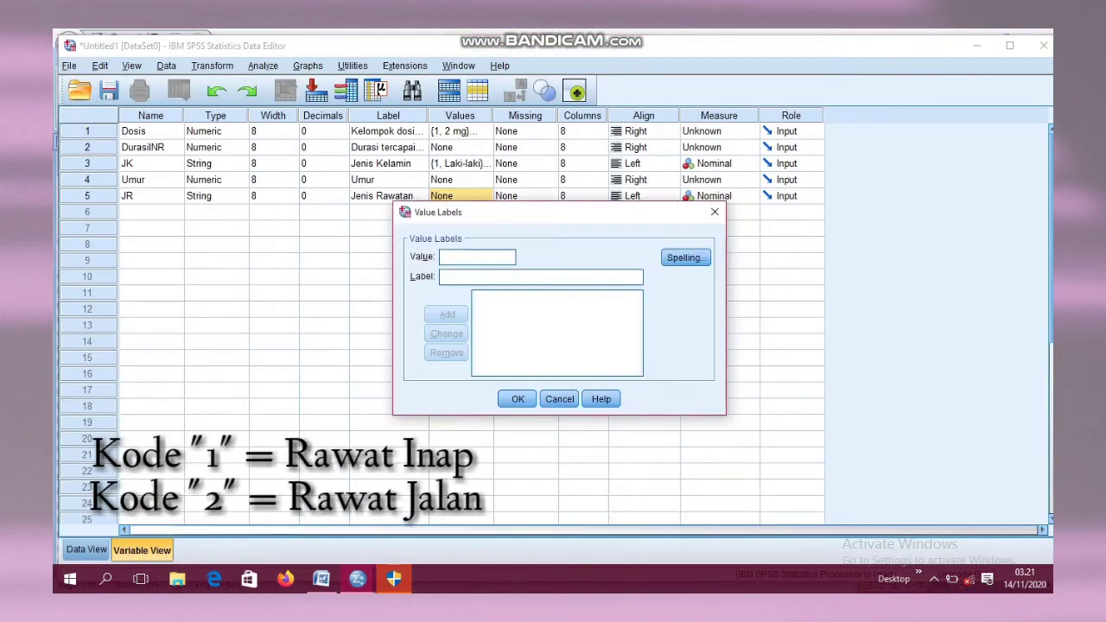
type("1")
key("Tab")
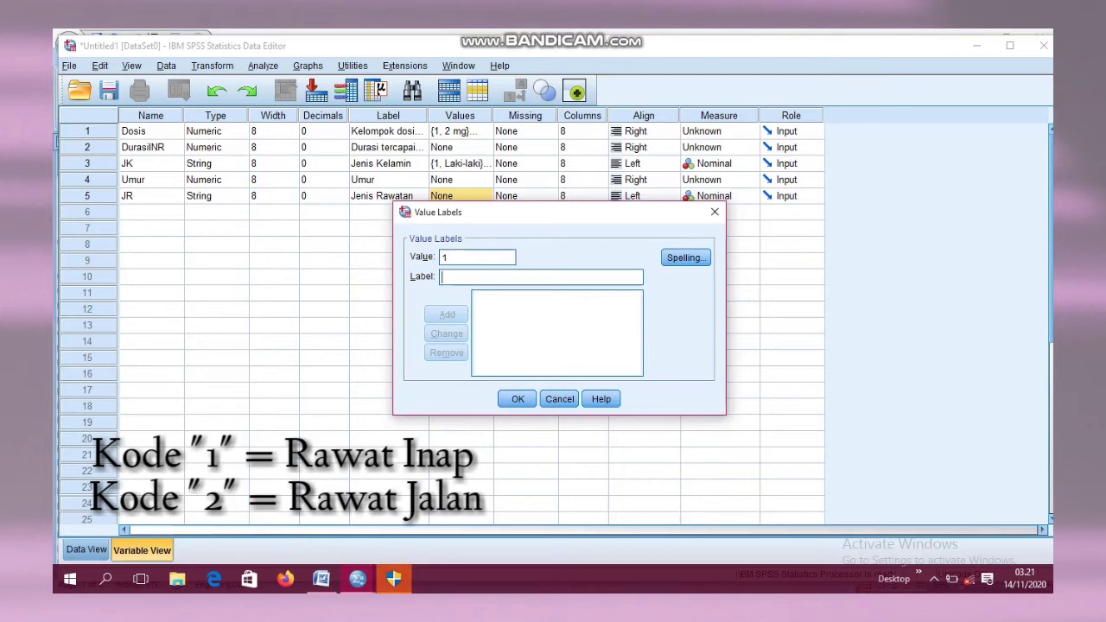
type("Rawat")
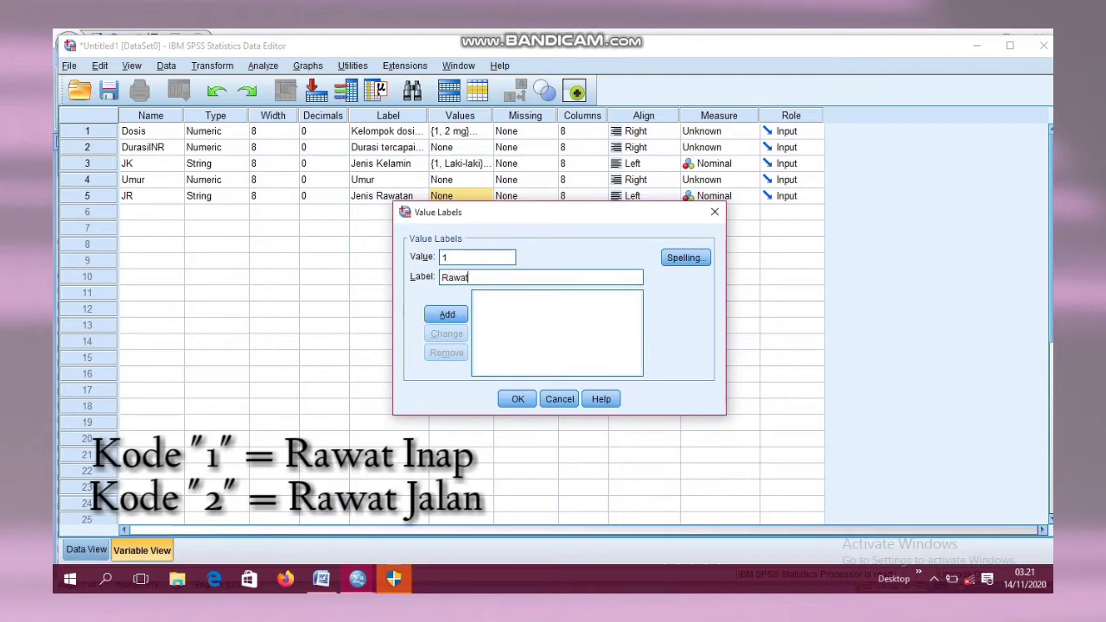
type(" J")
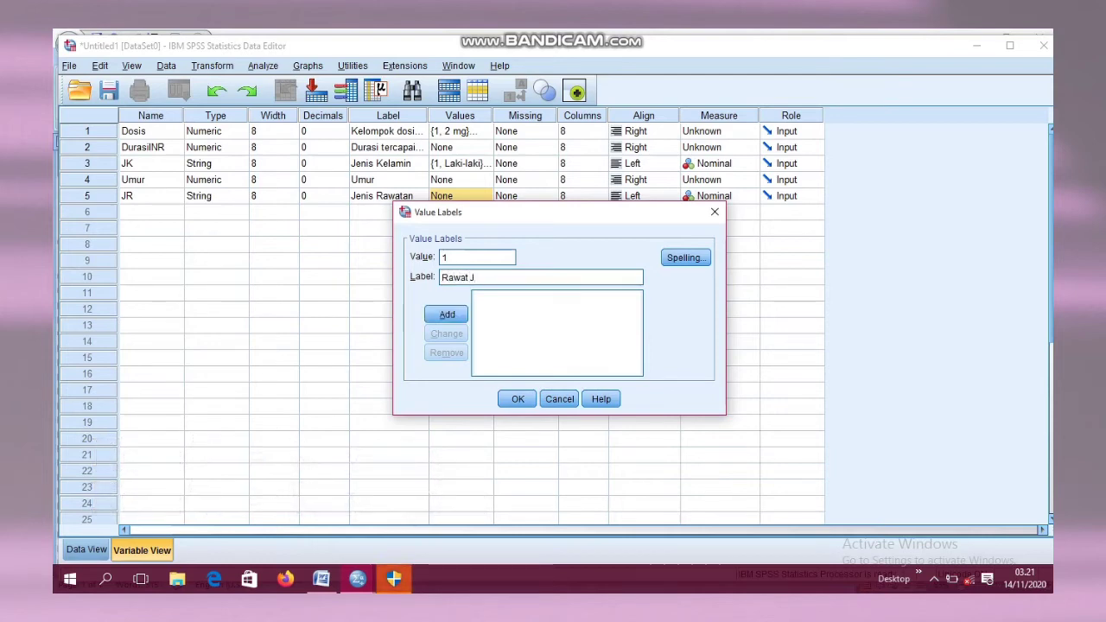
type("alan")
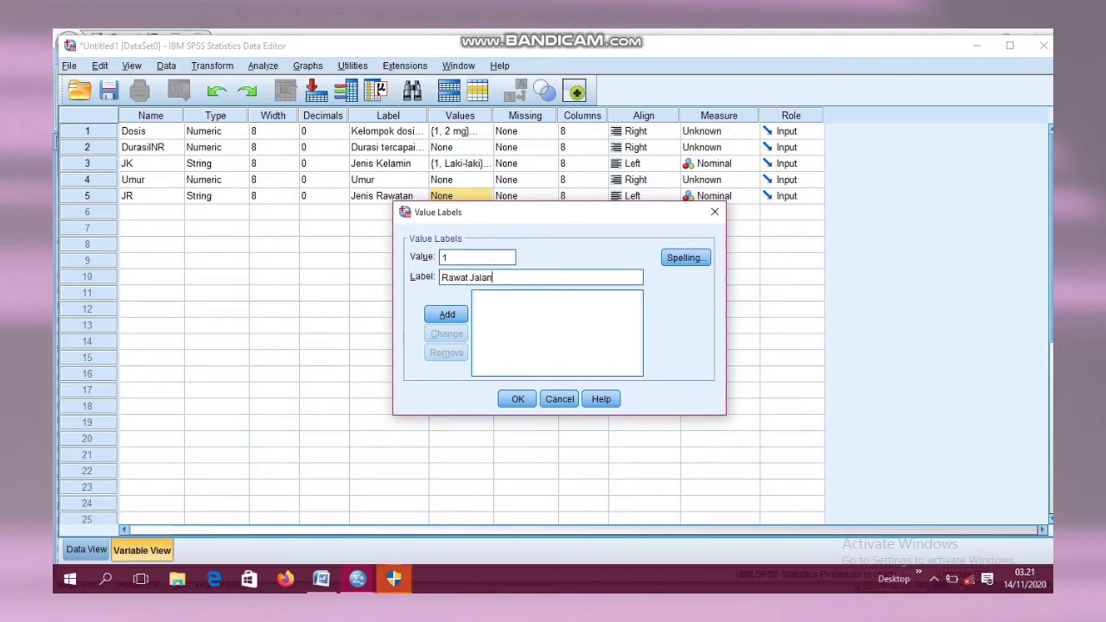
key("BackSpace")
key("BackSpace")
key("BackSpace")
key("BackSpace")
key("BackSpace")
type("In")
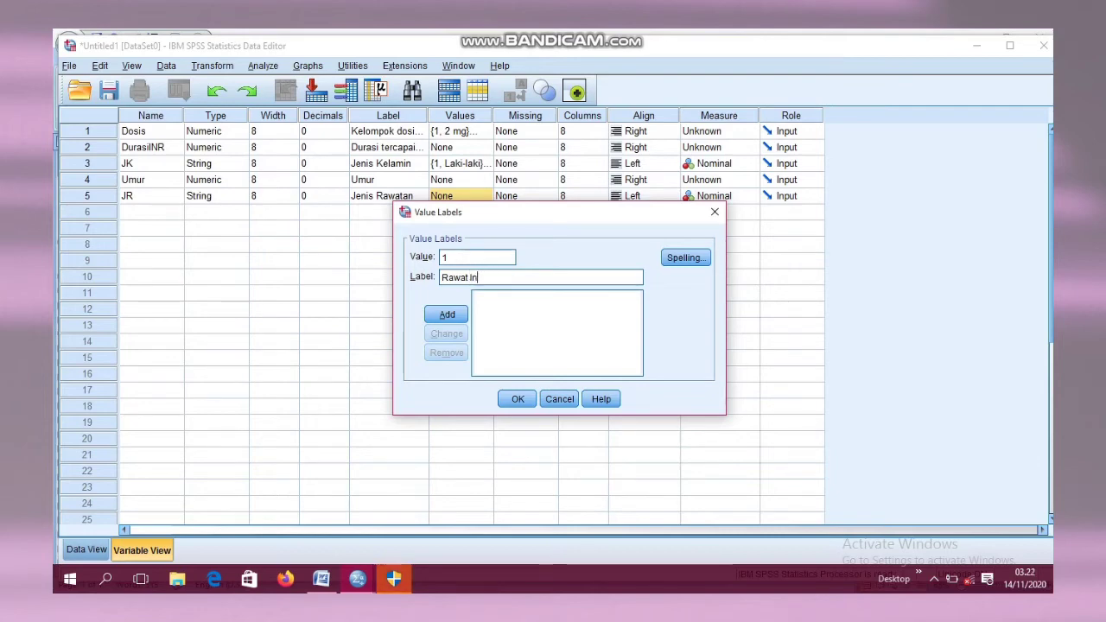
type("ap")
key("Tab")
key("Return")
Add the value label 2 = "Rawat Jalan" for the JR variable and apply its value labels
type("2")
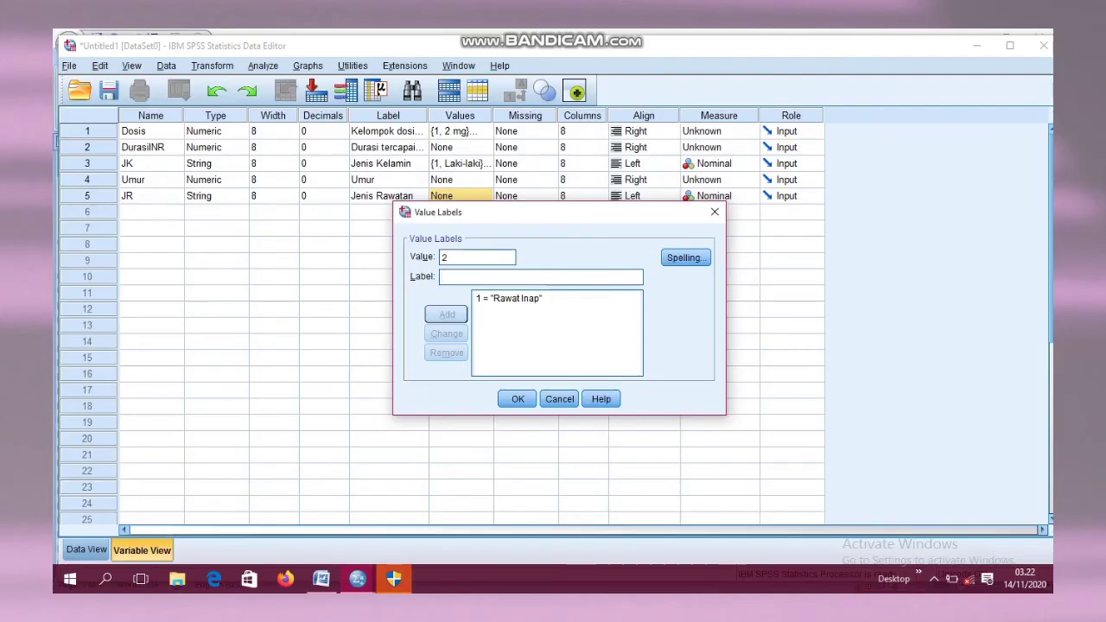
key("Tab")
type("r")
key("BackSpace")
type("Rawat")
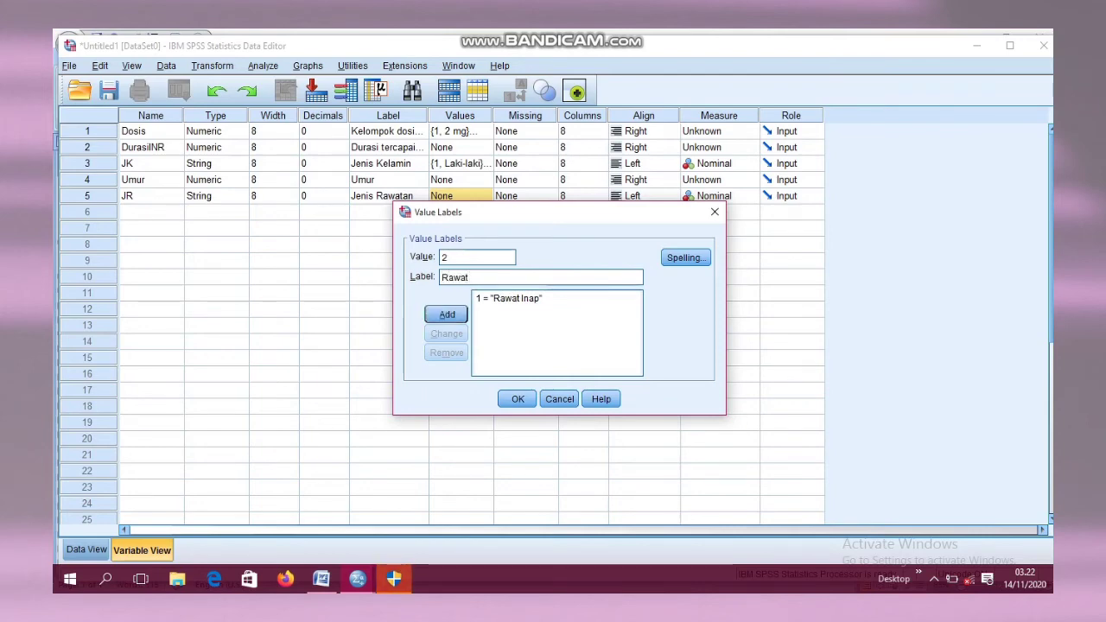
type(" Jalan")
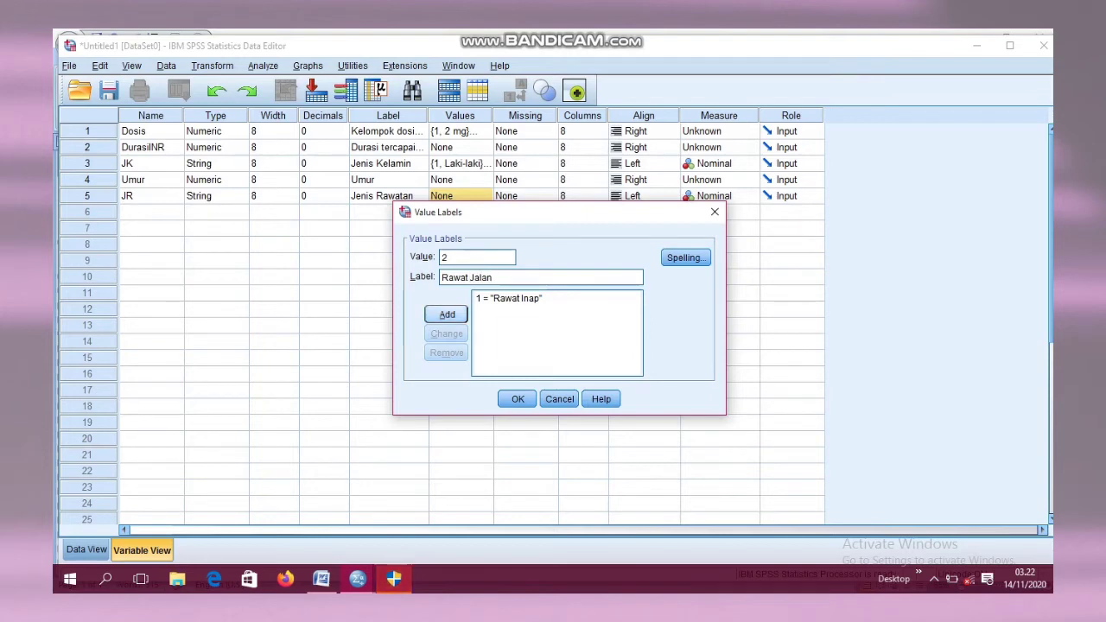
key("Return")
key("Return")
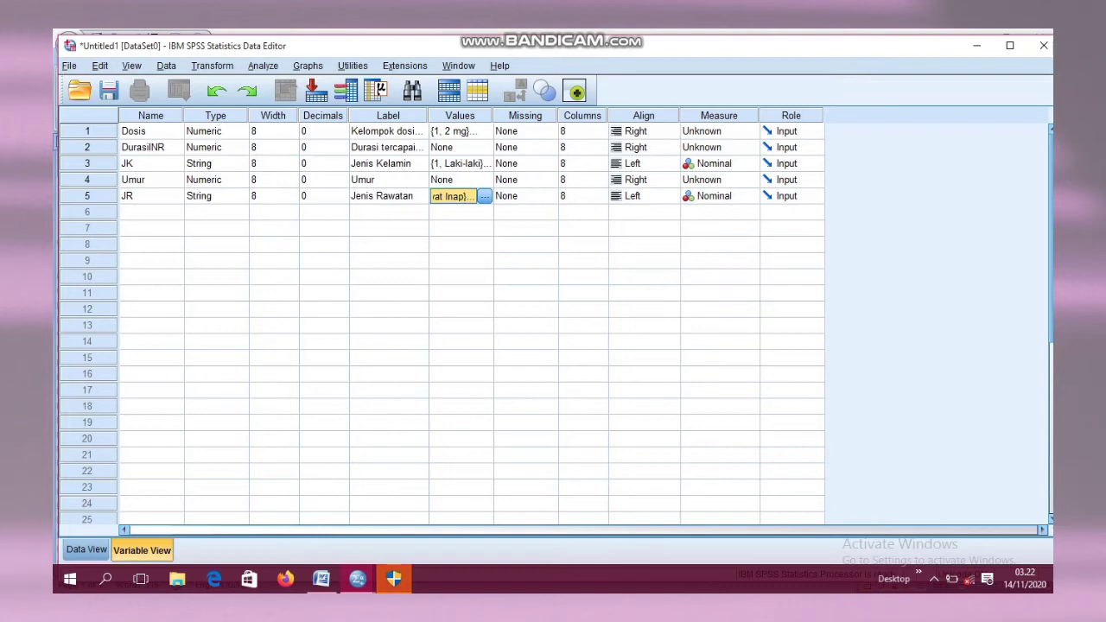
left_click(485, 196)
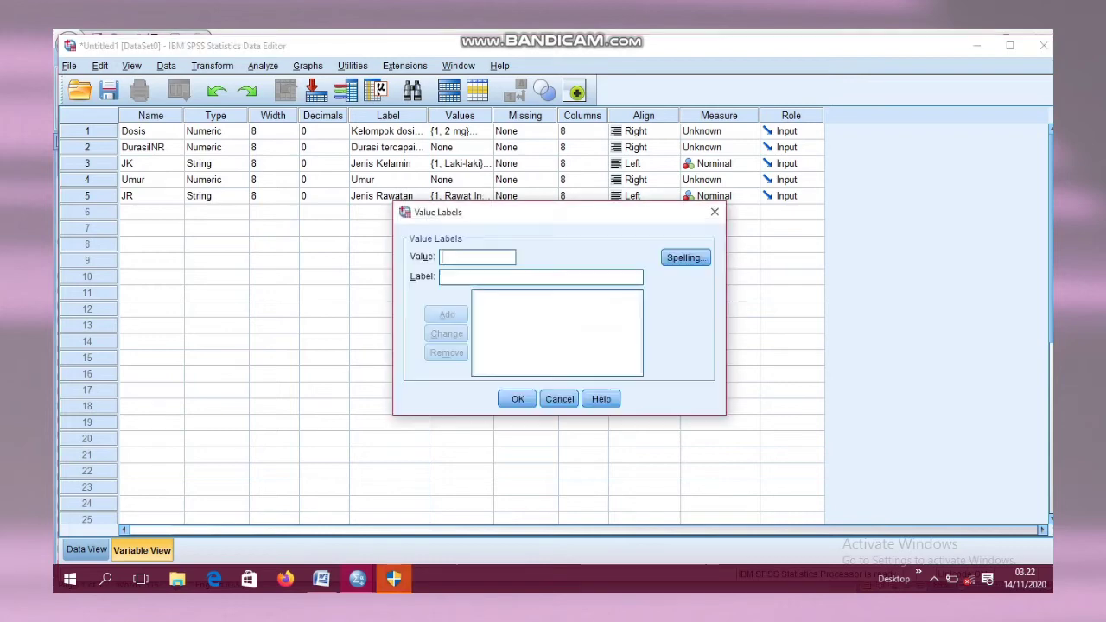
key("Escape")
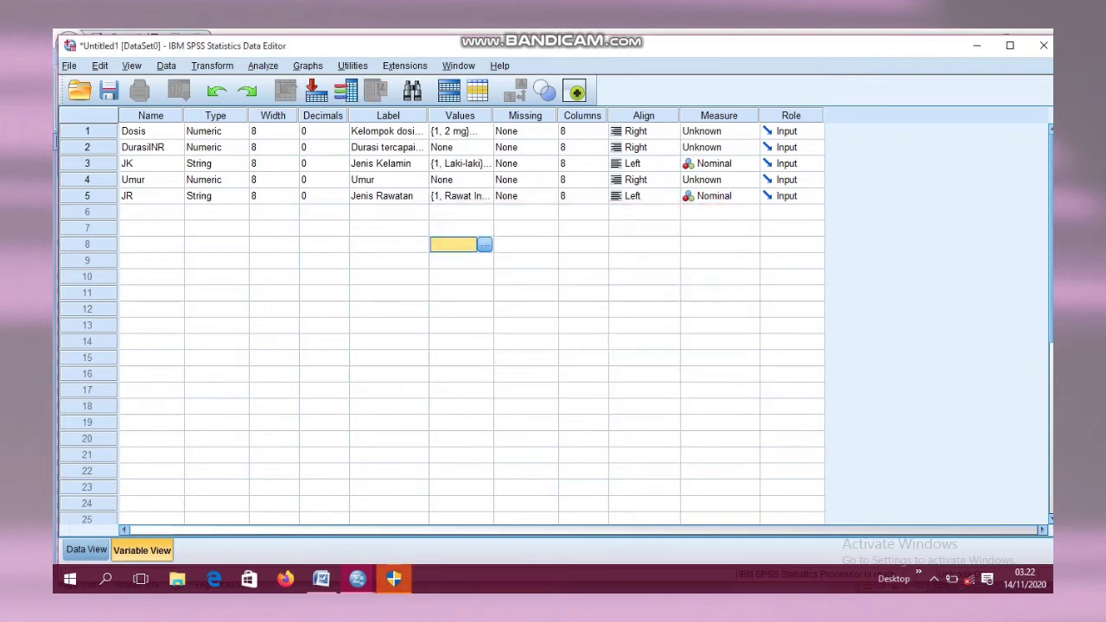
Set the alignment of the JK and JR variables to Right
left_click(644, 131)
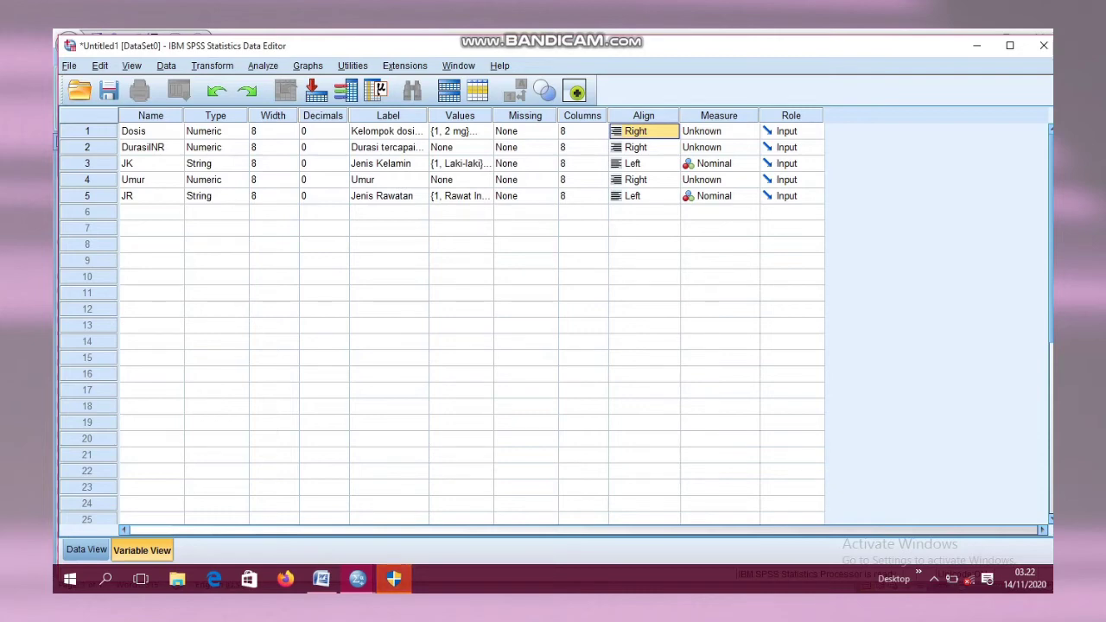
left_click(670, 163)
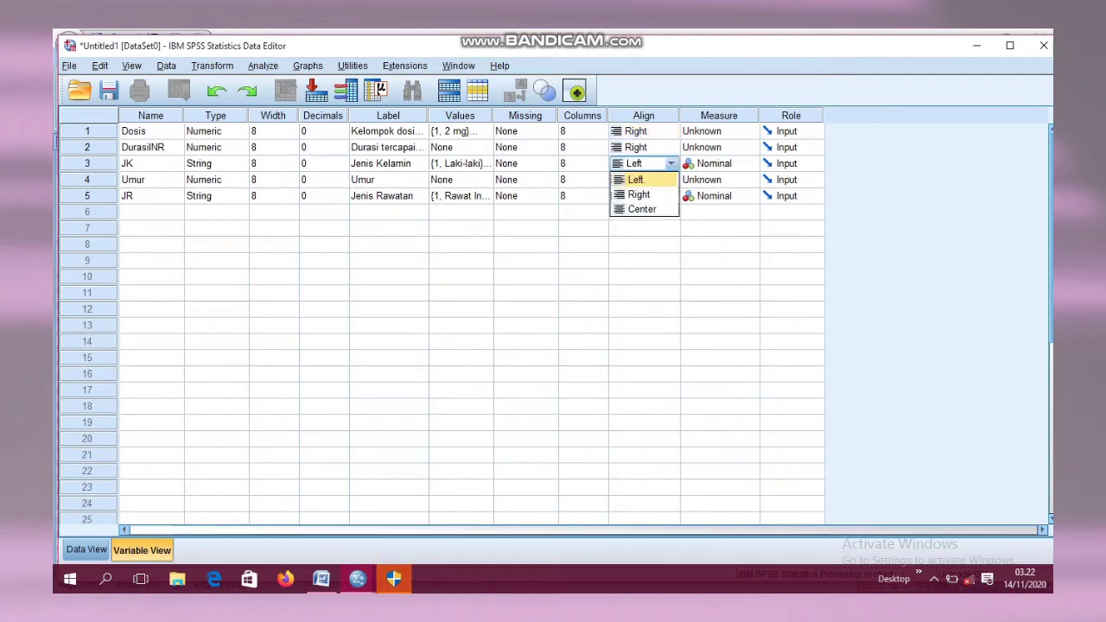
key("Down")
key("Return")
left_click(670, 197)
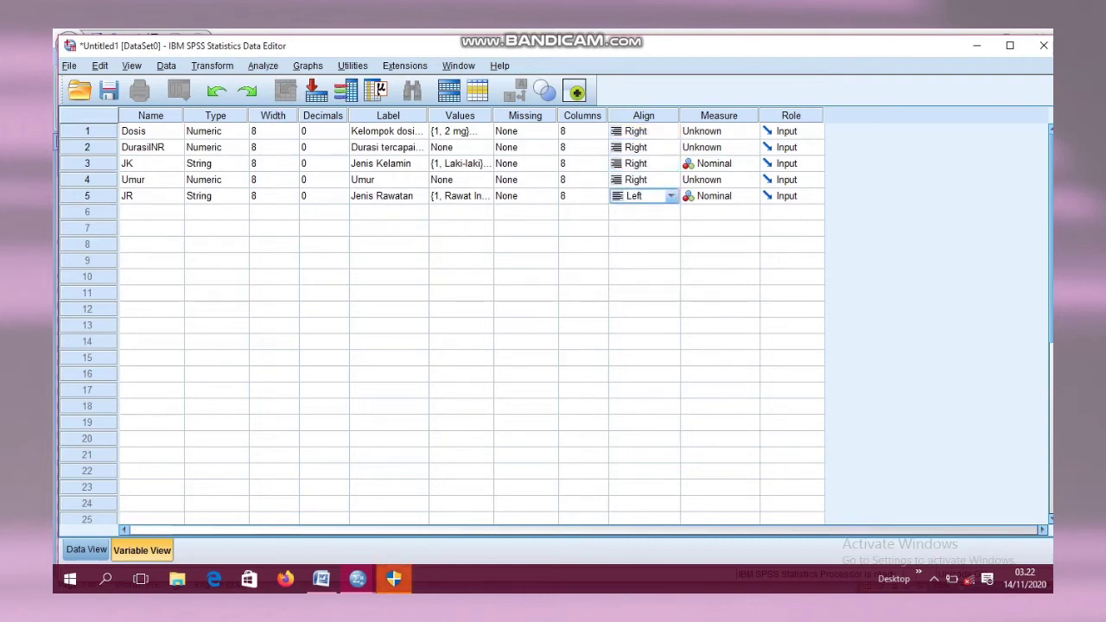
key("alt+Down")
key("Down")
key("Return")
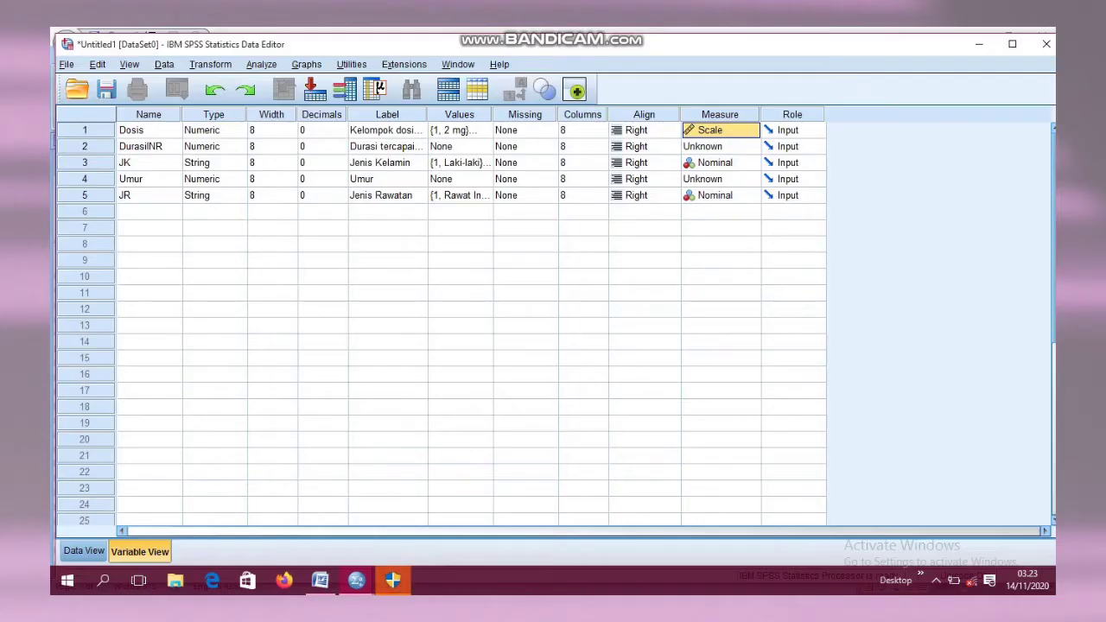
Examine the measurement level options available for the Dosis variable
left_click(669, 131)
left_click(644, 244)
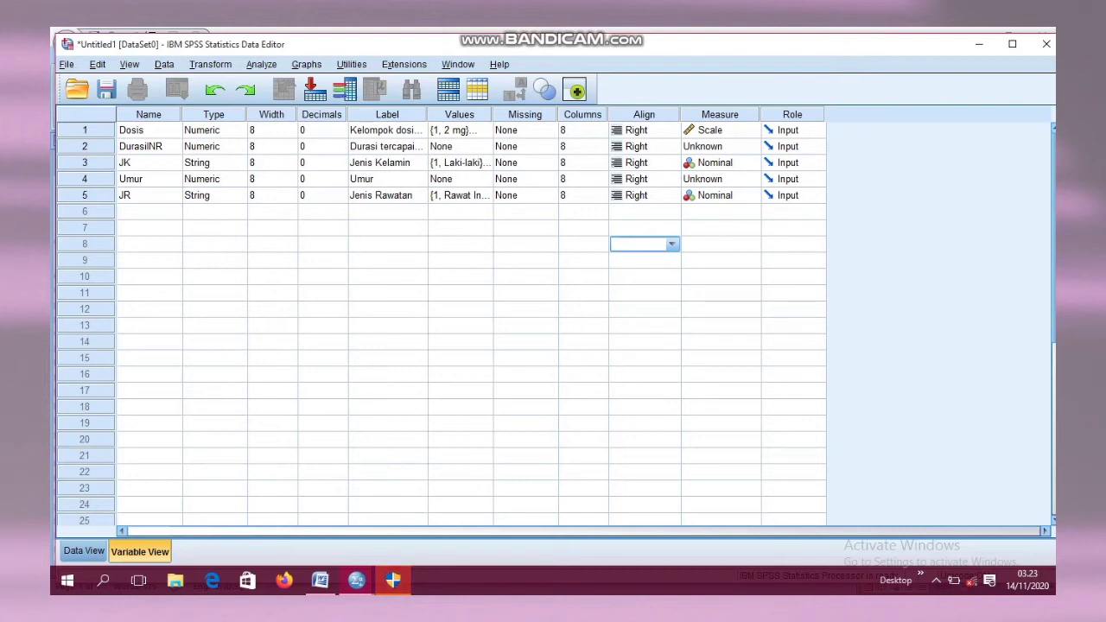
left_click(751, 130)
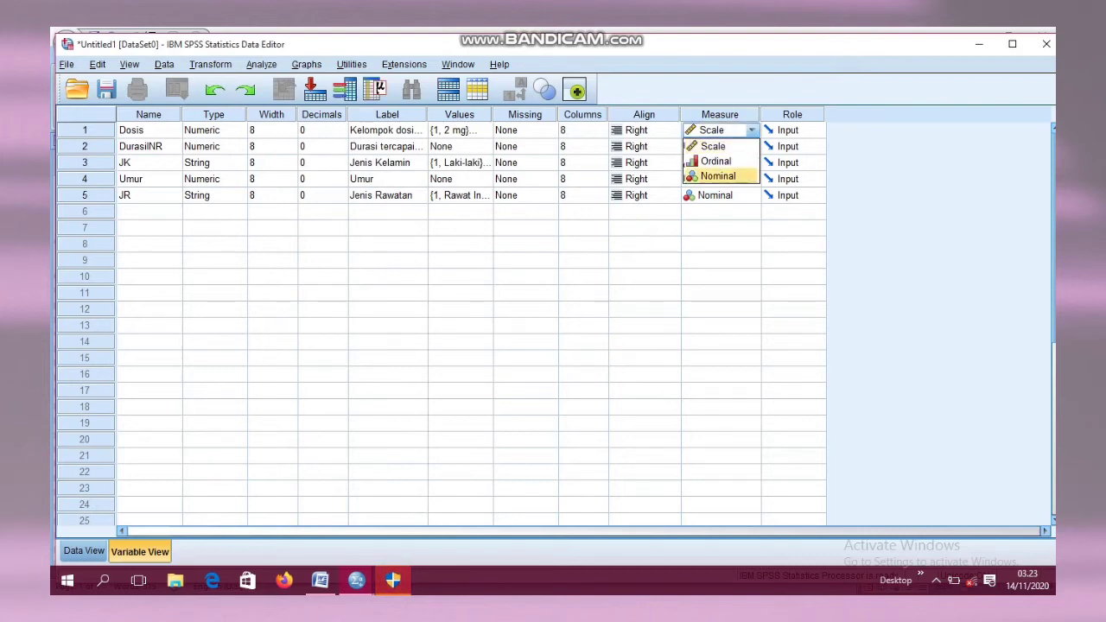
left_click(751, 227)
left_click(751, 129)
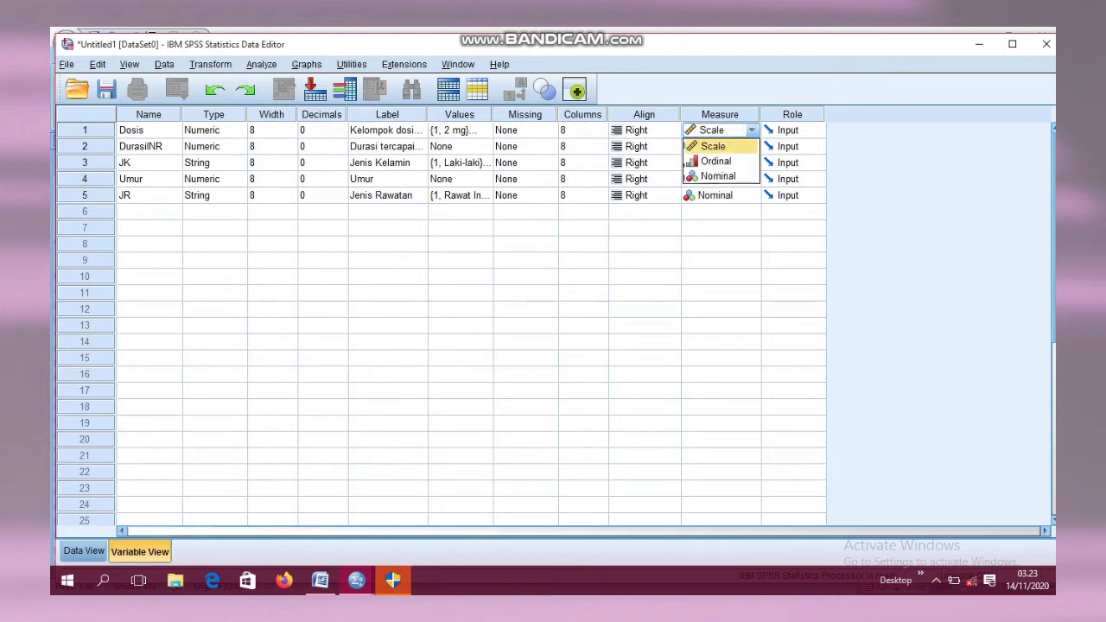
left_click(750, 211)
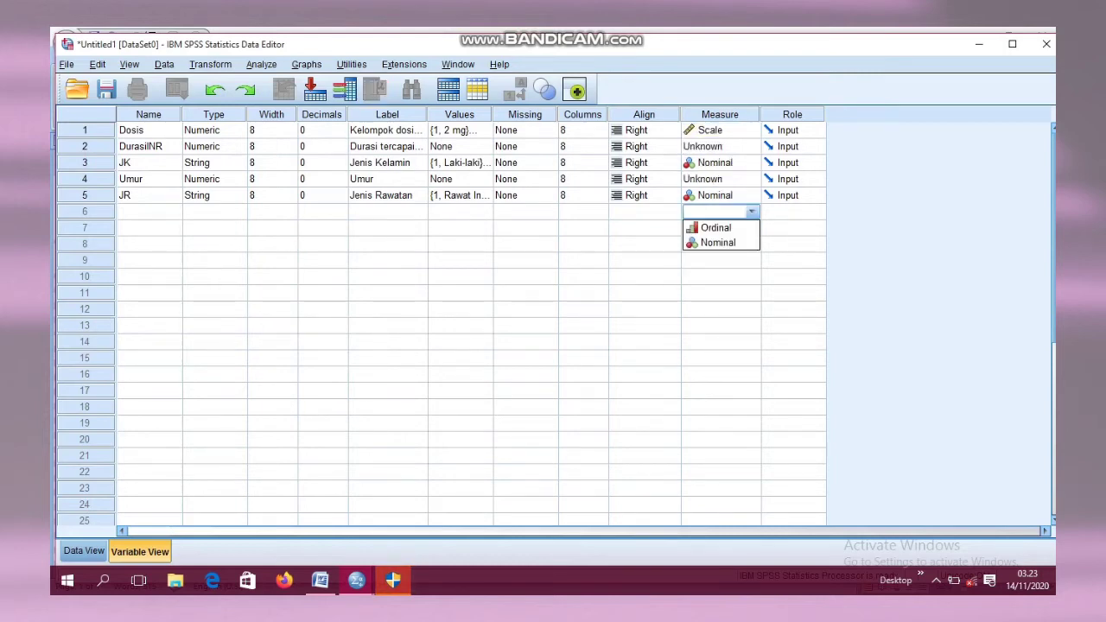
key("Escape")
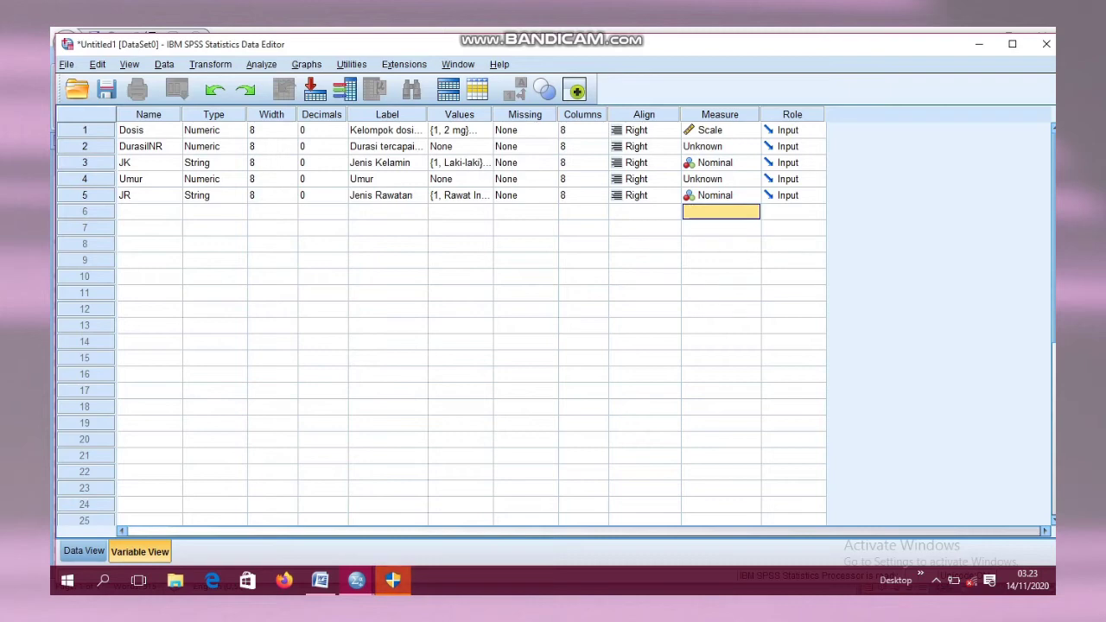
Set the measurement level of Dosis to Ordinal and of DurasiINR and Umur to Scale
left_click(728, 131)
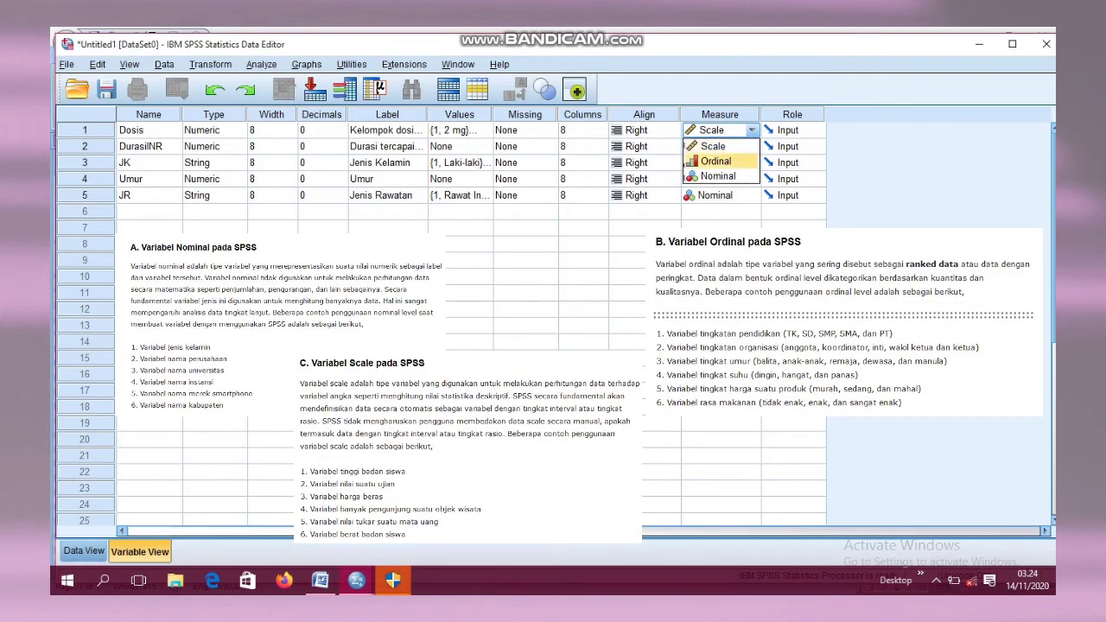
left_click(716, 160)
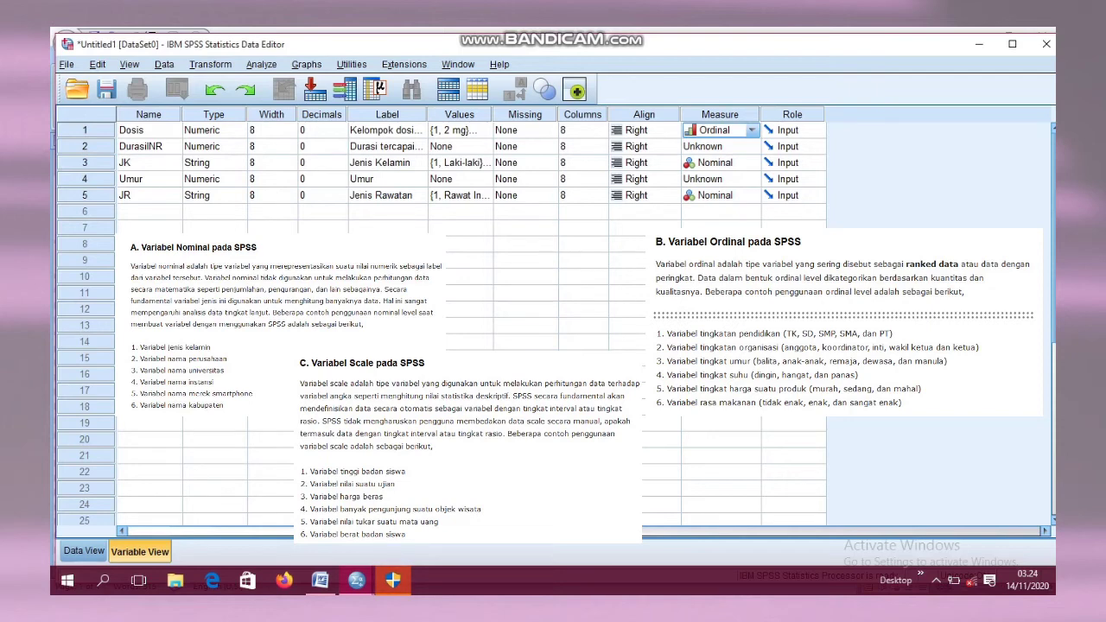
left_click(751, 146)
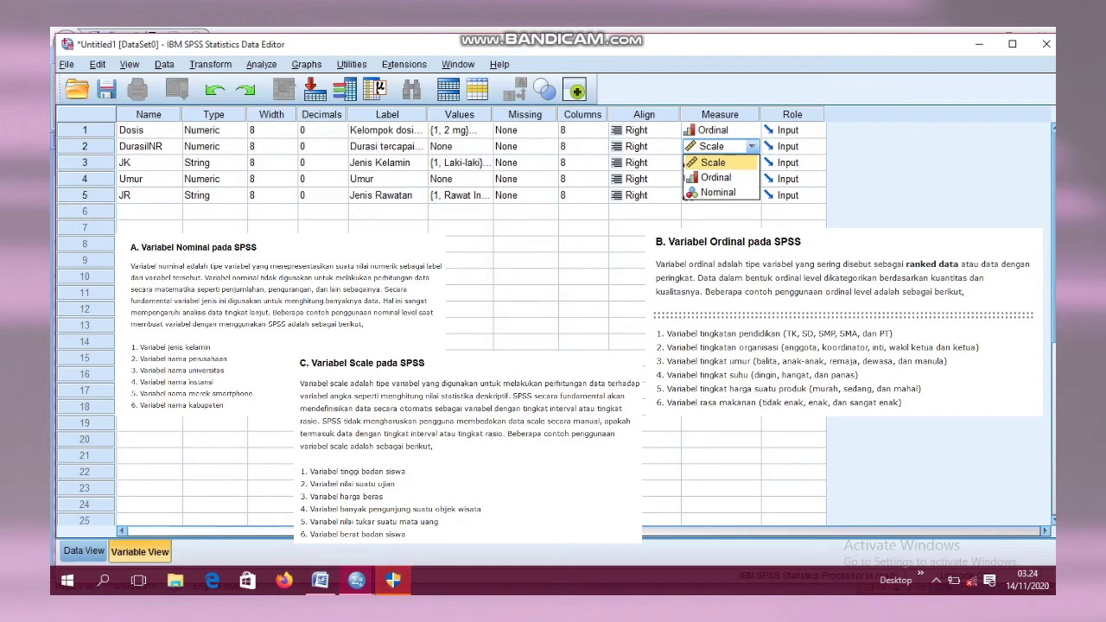
left_click(713, 162)
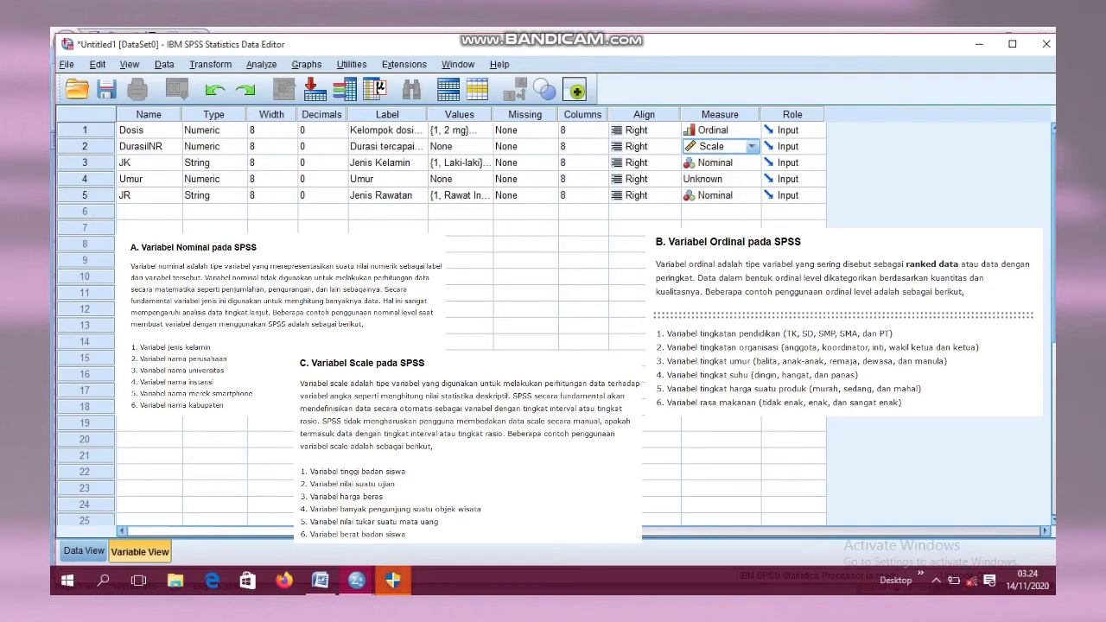
left_click(751, 178)
left_click(714, 195)
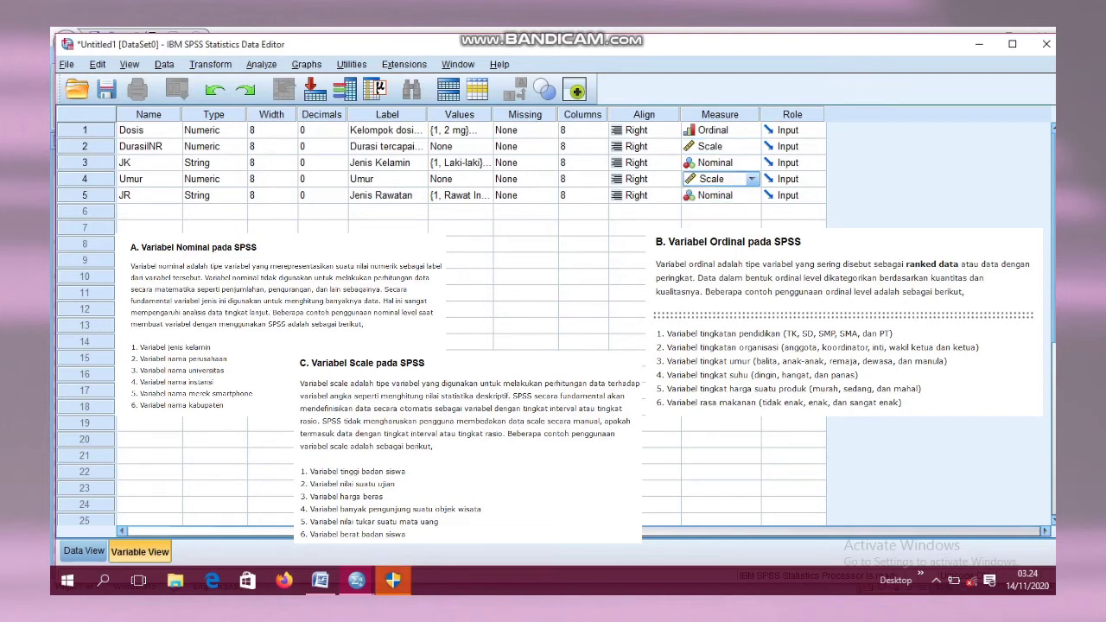
left_click(751, 212)
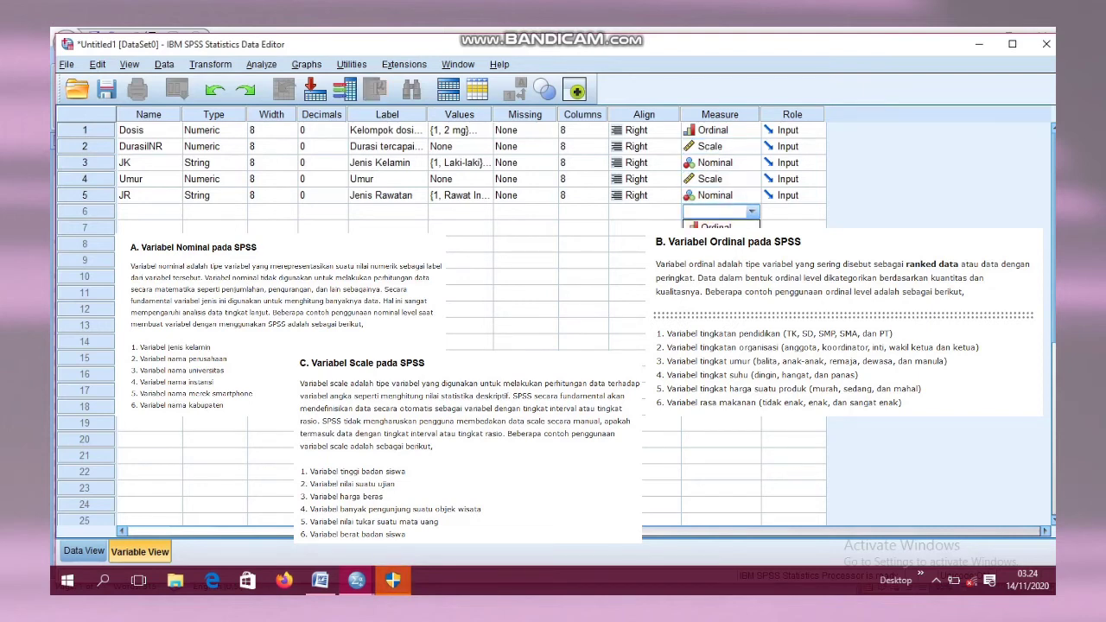
left_click(719, 260)
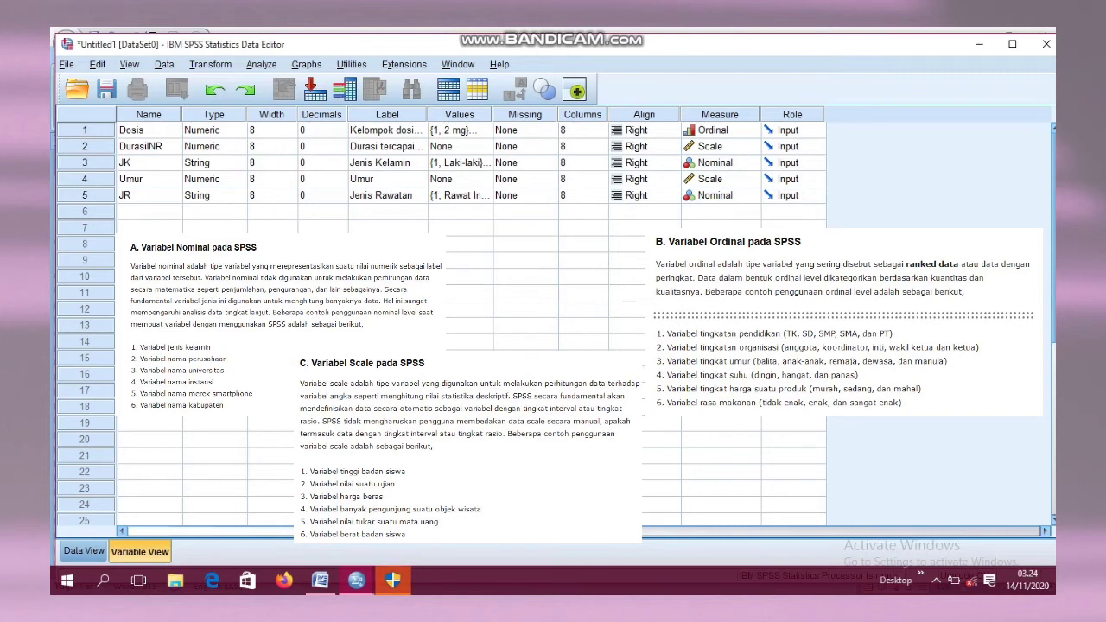
Check the role options for the next empty variable row and display the dataset in Data View
left_click(815, 211)
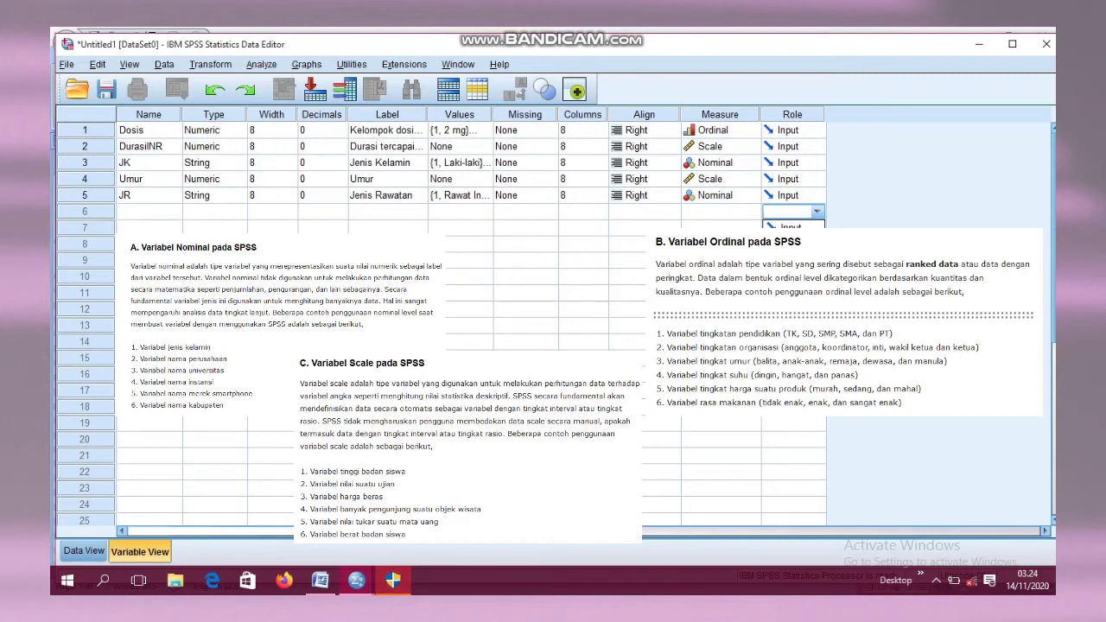
key("Escape")
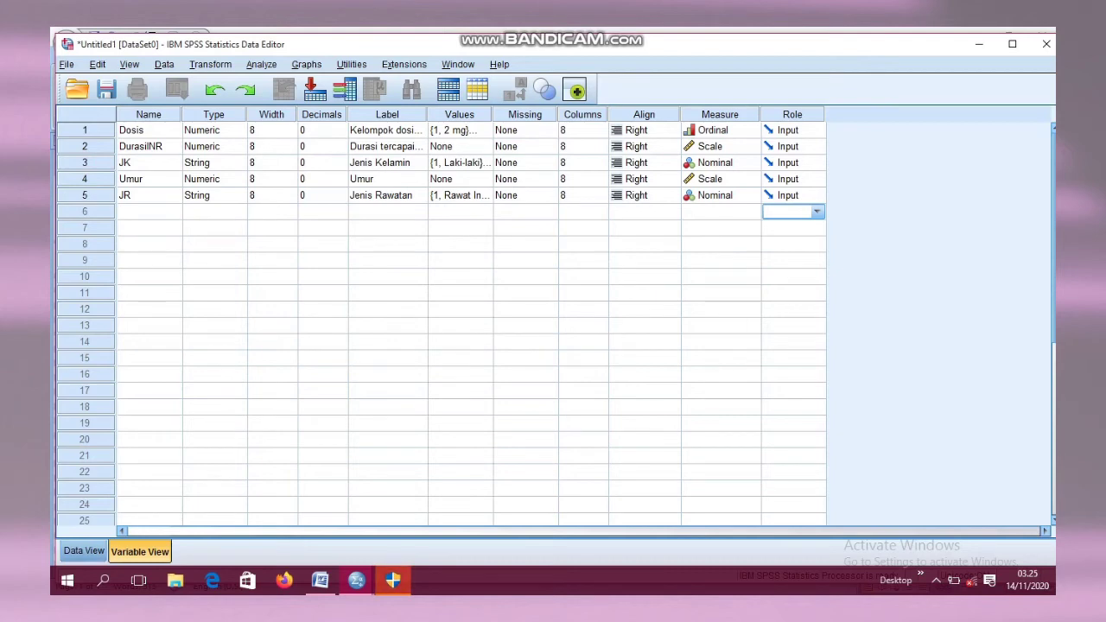
key("ctrl+t")
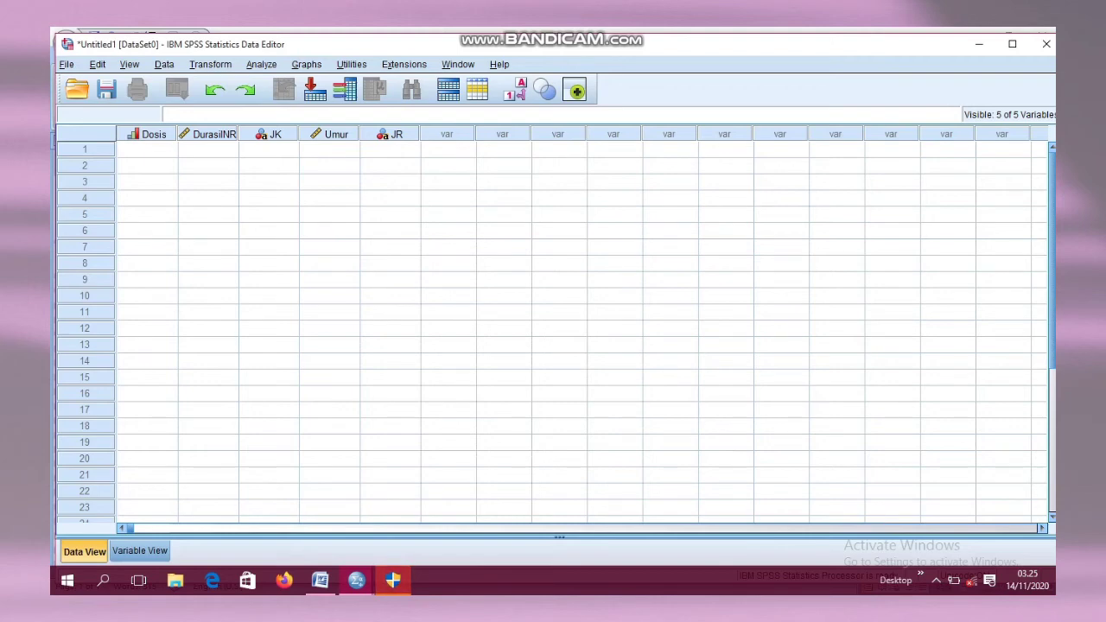
left_click(139, 551)
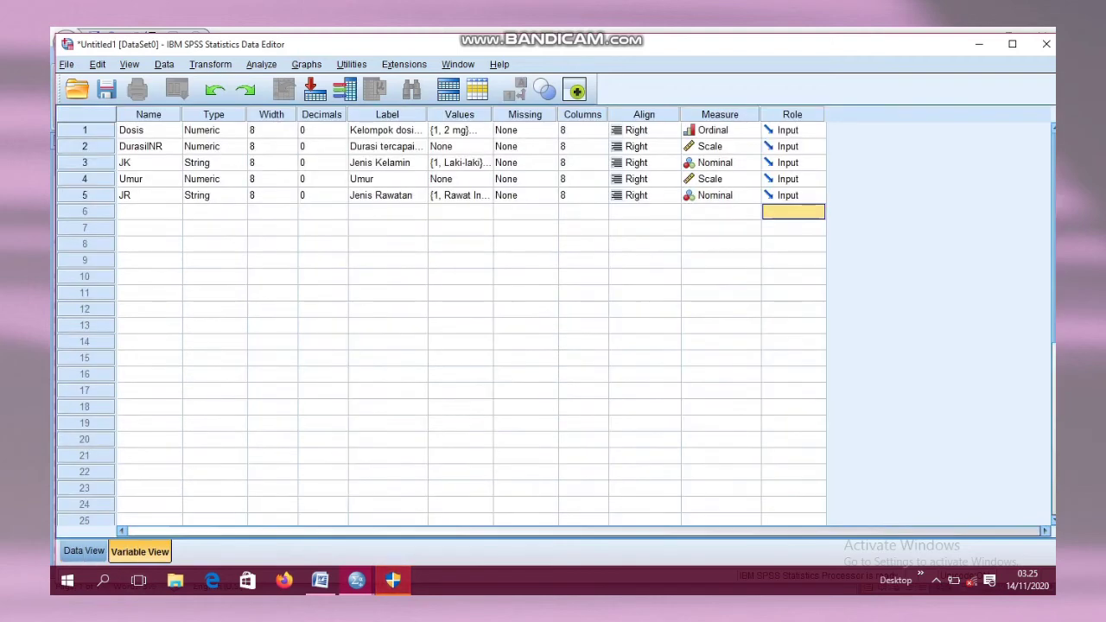
left_click(84, 550)
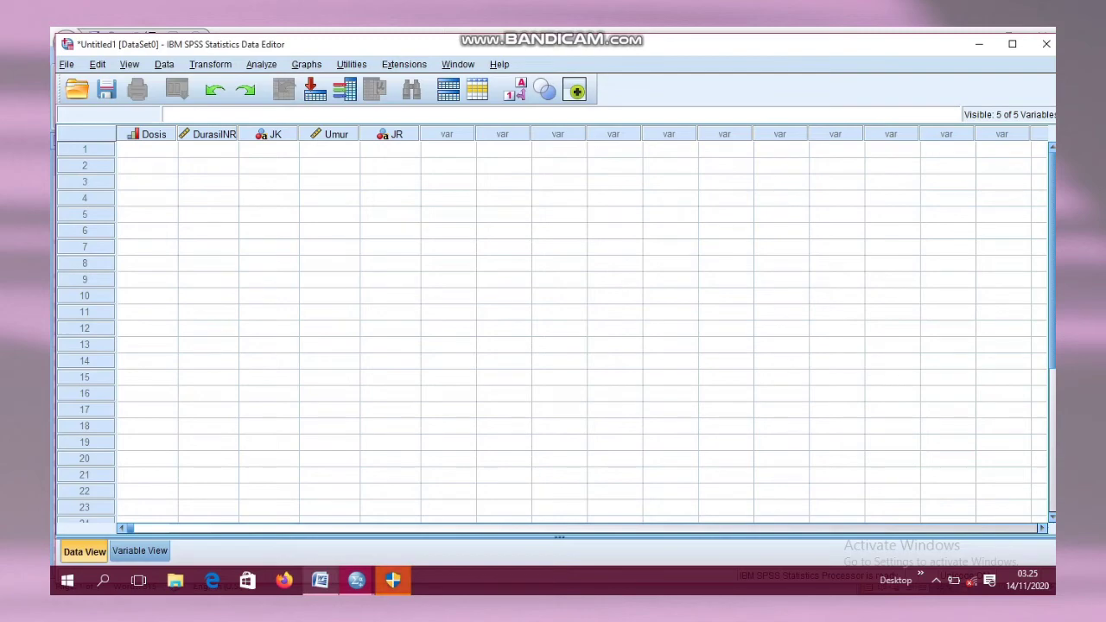
Switch to Word and examine the numbered patient rows belonging to the 2 mg warfarin dose group
left_click(320, 579)
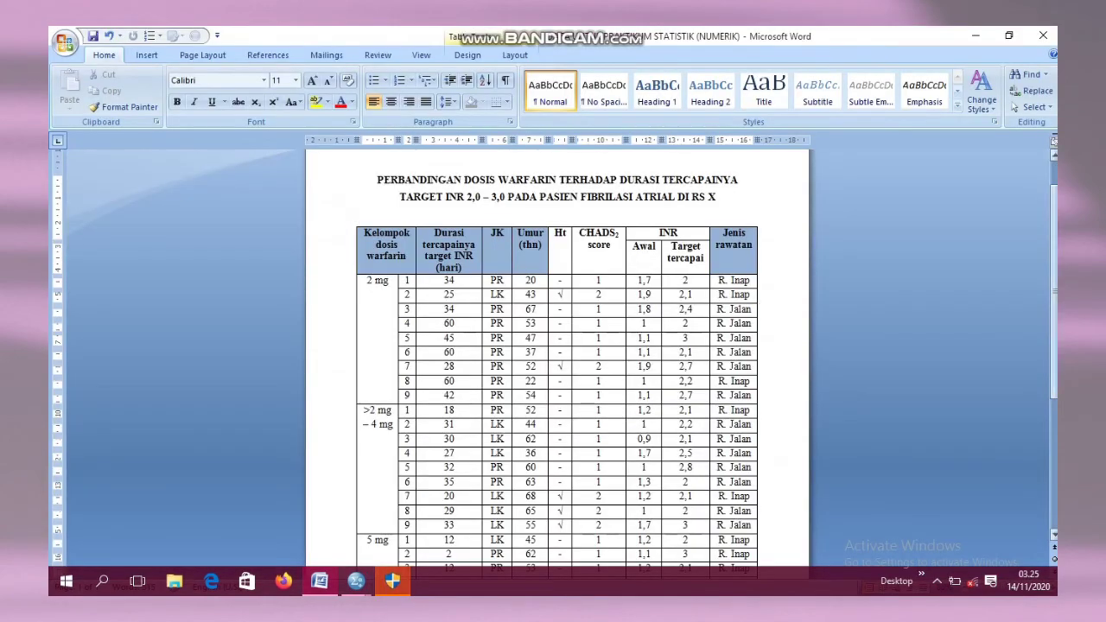
scroll(760, 258, "down", 2)
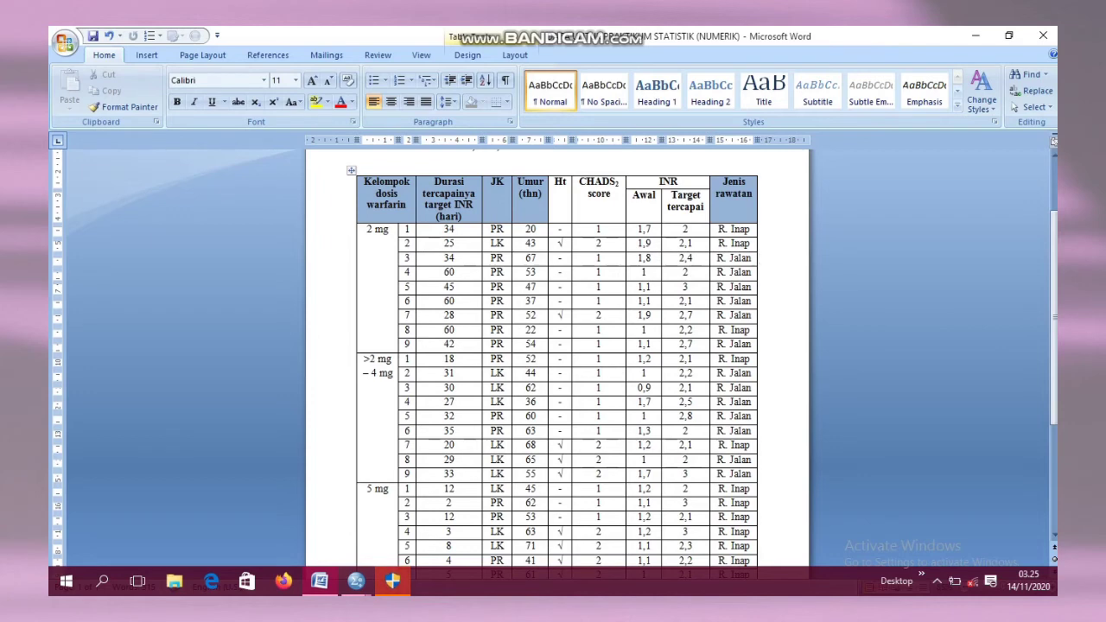
left_click_drag(368, 230, 388, 230)
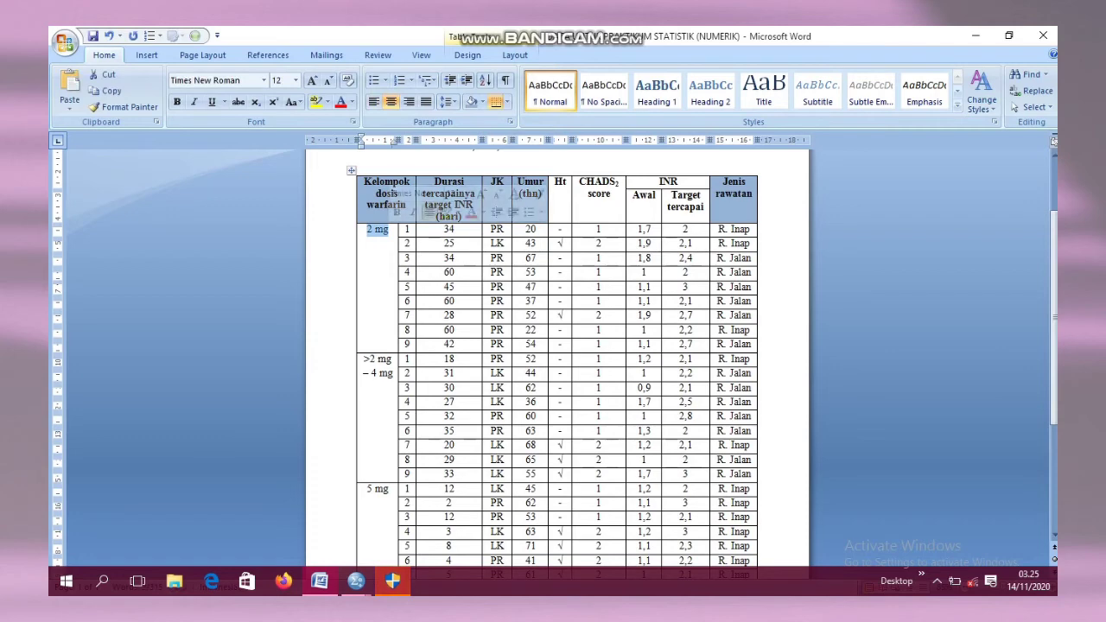
left_click(405, 229)
left_click_drag(405, 229, 406, 344)
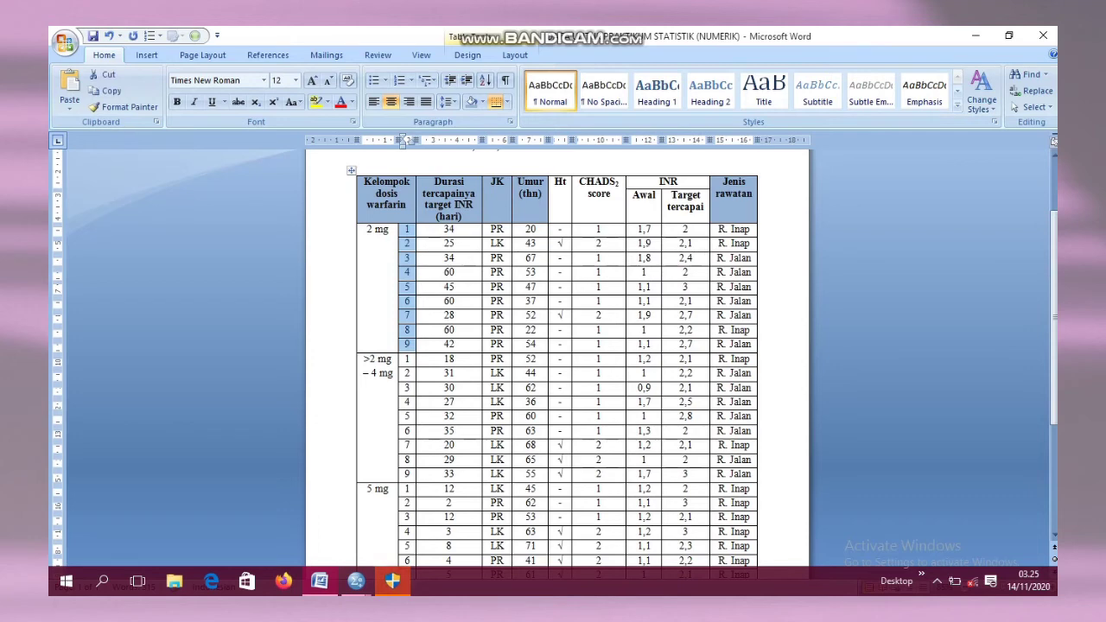
left_click(376, 230)
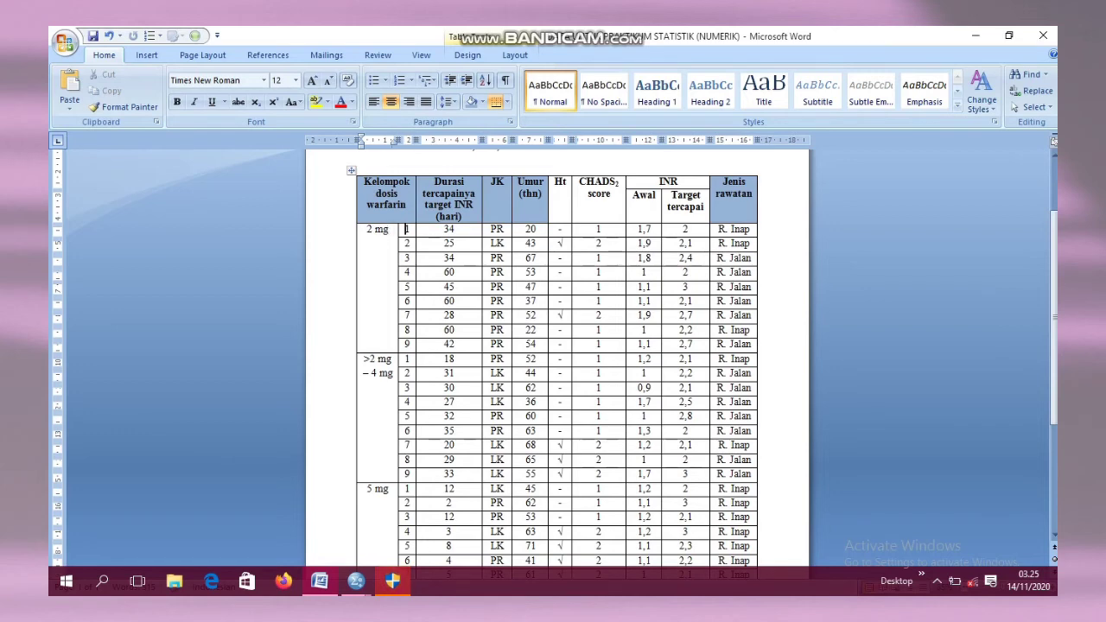
left_click_drag(406, 230, 406, 344)
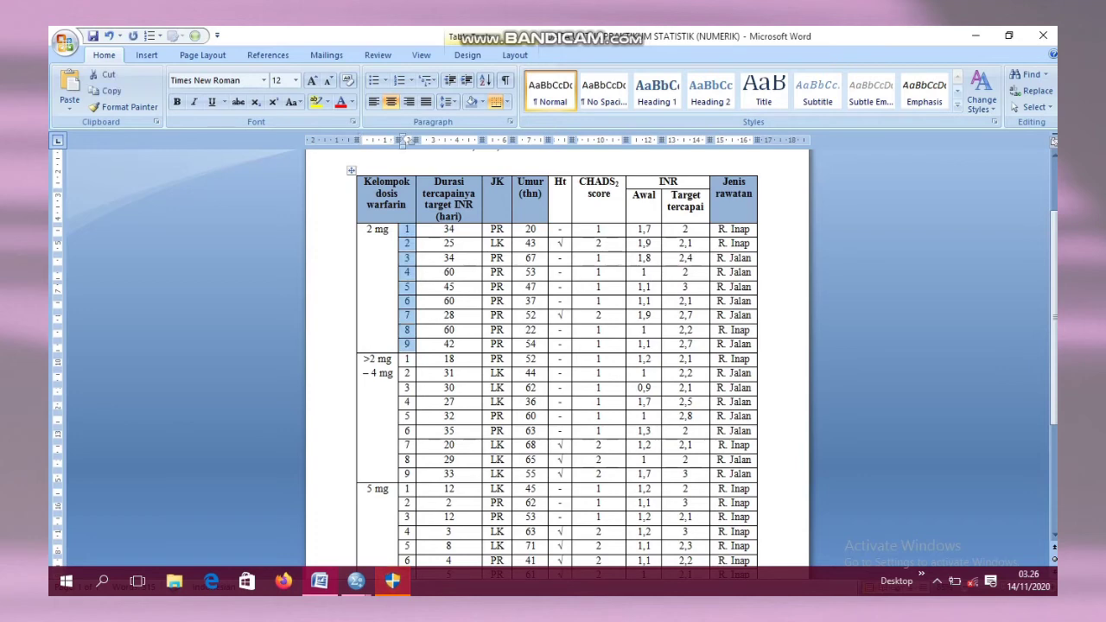
Examine the numbered patient rows belonging to the >2 mg – 4 mg dose group in the table
left_click(387, 360)
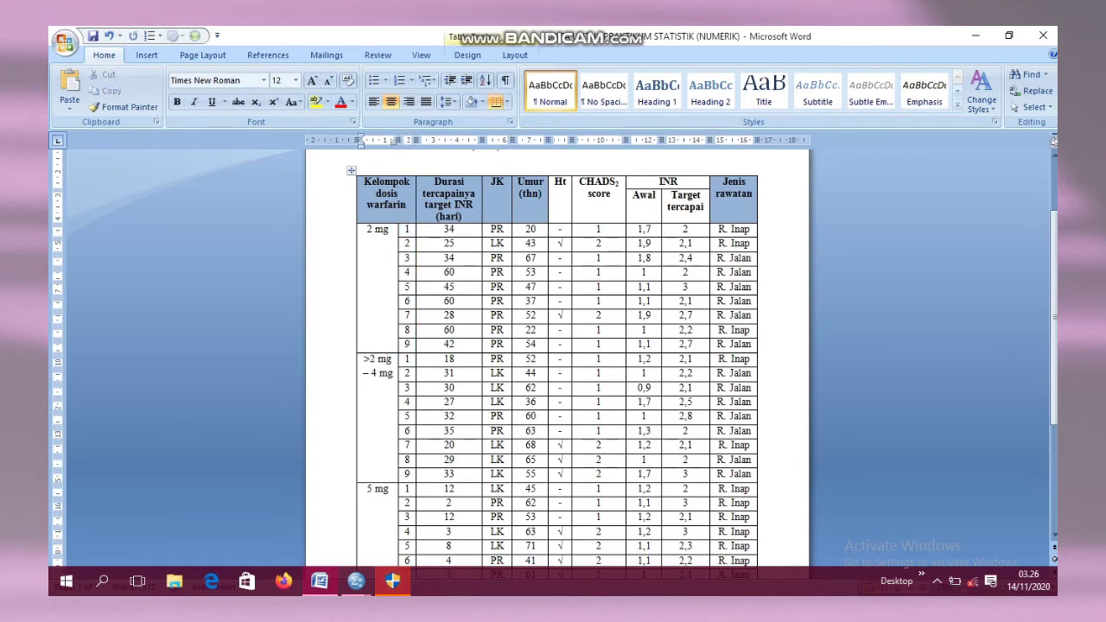
triple_click(387, 360)
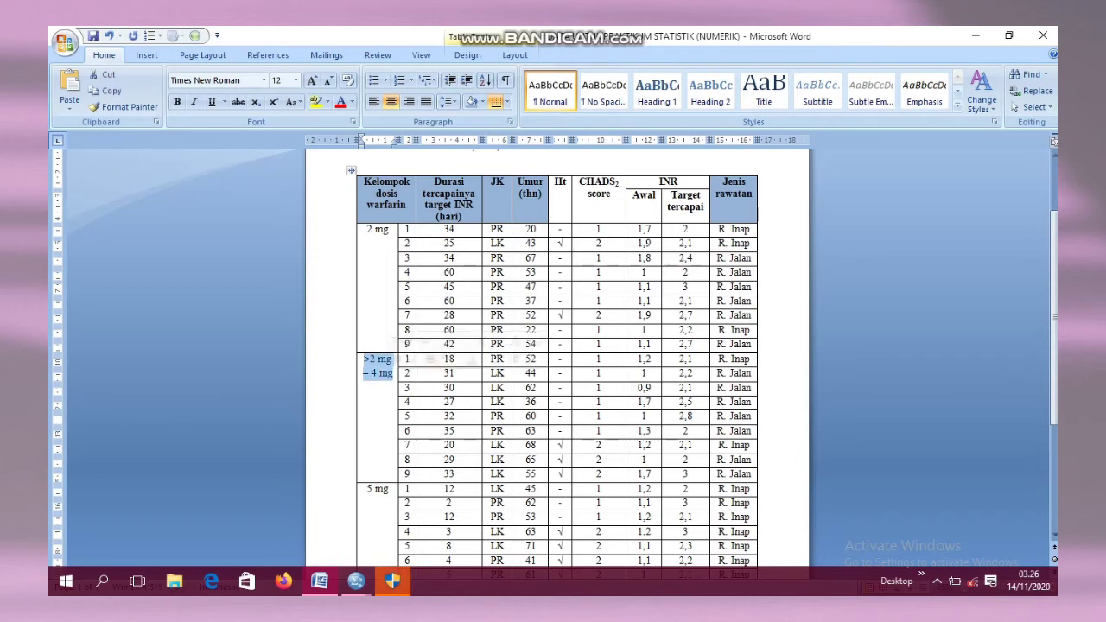
left_click_drag(404, 474, 406, 360)
left_click(372, 373)
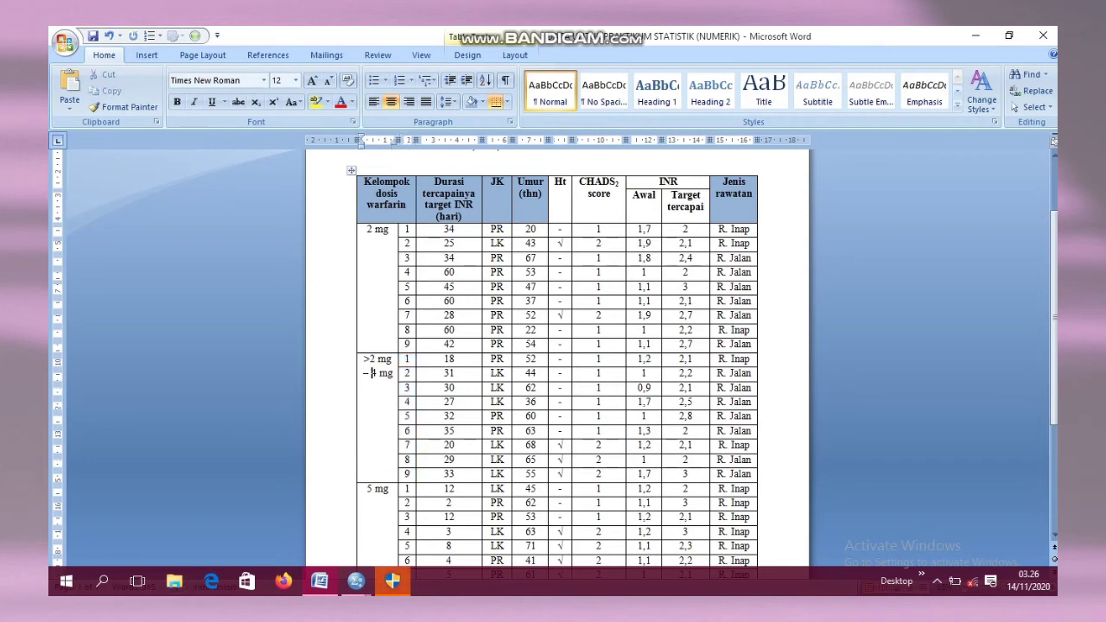
left_click_drag(366, 358, 391, 374)
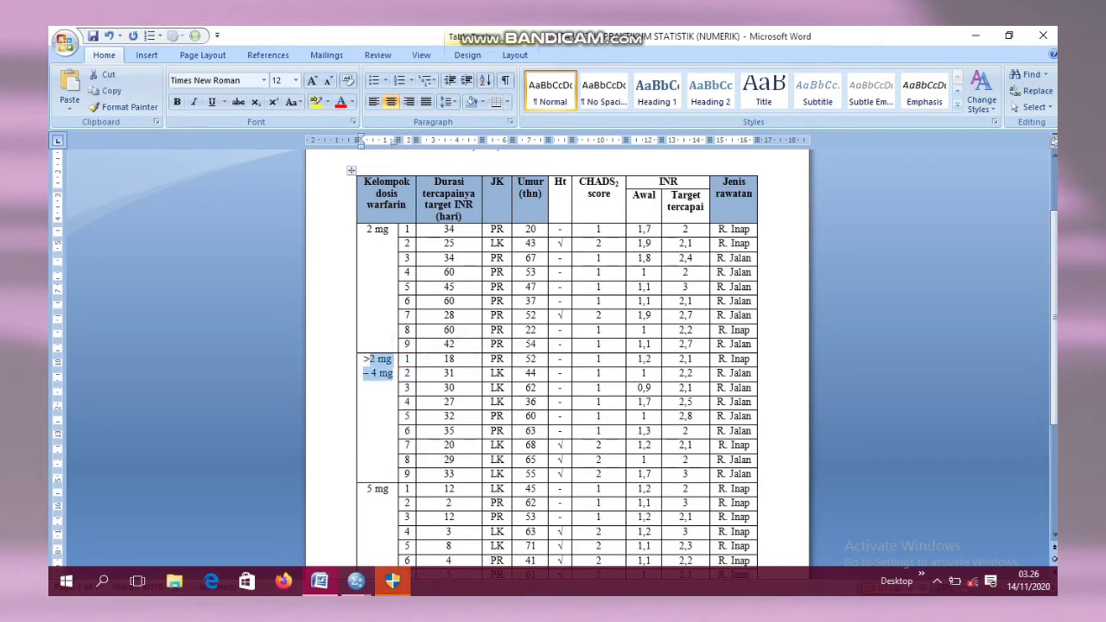
Examine the numbered patient rows belonging to the 5 mg dose group in the table
scroll(557, 363, "down", 3)
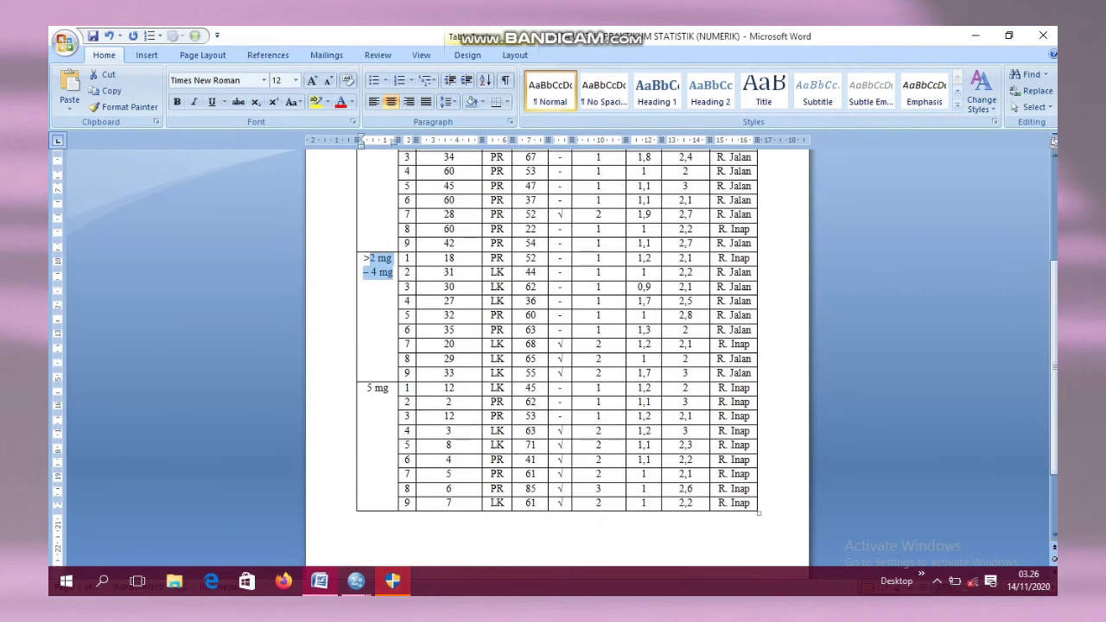
left_click_drag(365, 388, 389, 388)
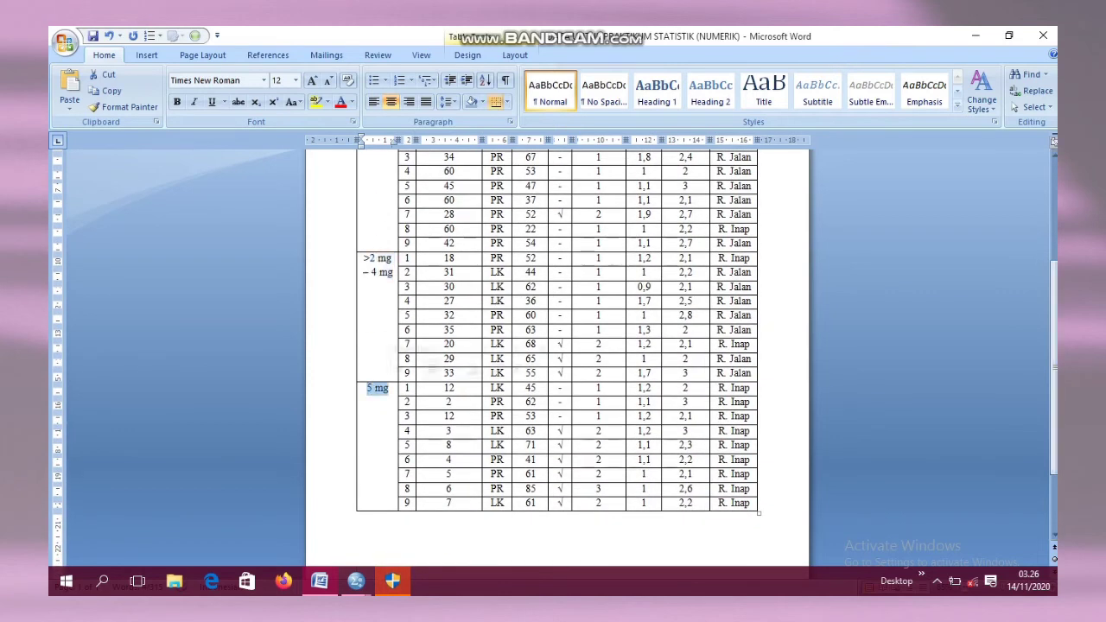
left_click(404, 388)
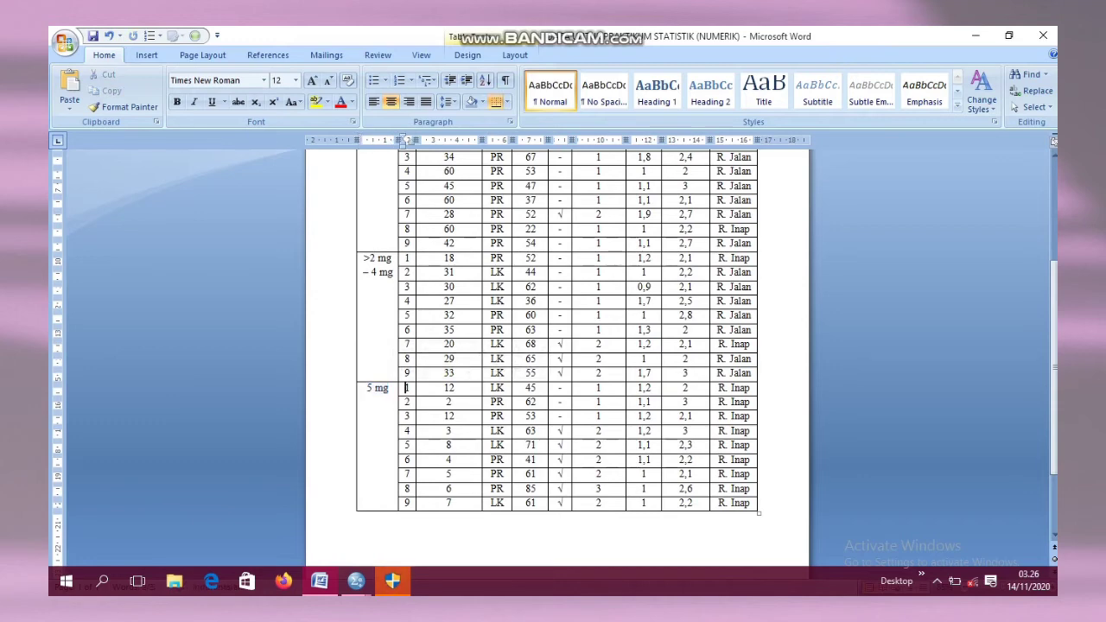
left_click_drag(404, 388, 406, 503)
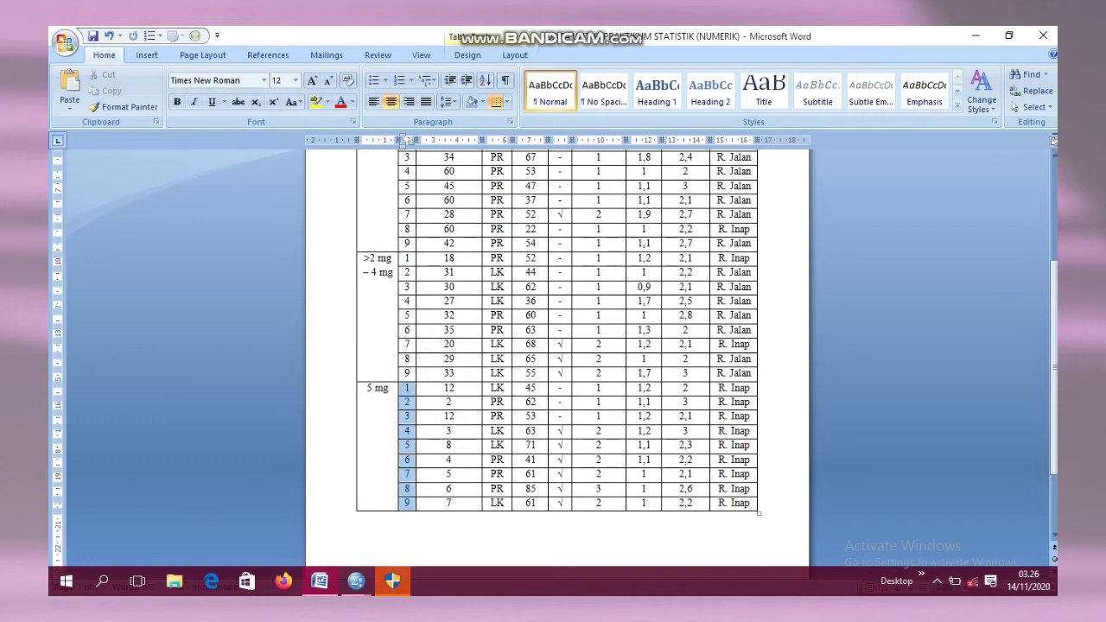
Switch to the untitled SPSS dataset and enter dose code 1 in the Dosis column for cases 1 to 9
mouse_move(356, 581)
left_click(436, 505)
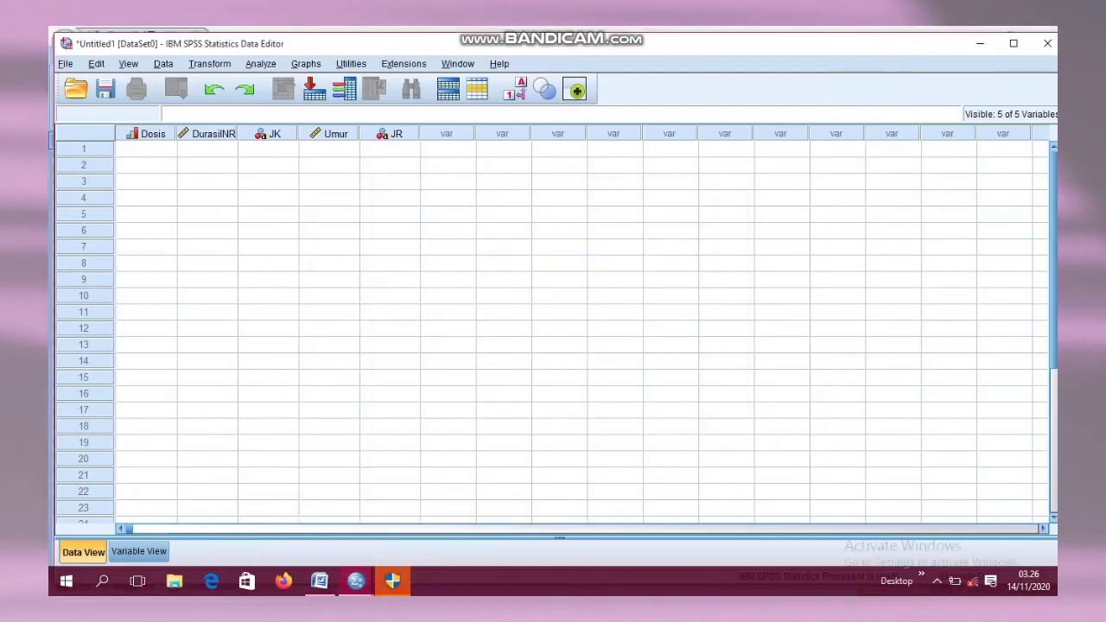
left_click(146, 149)
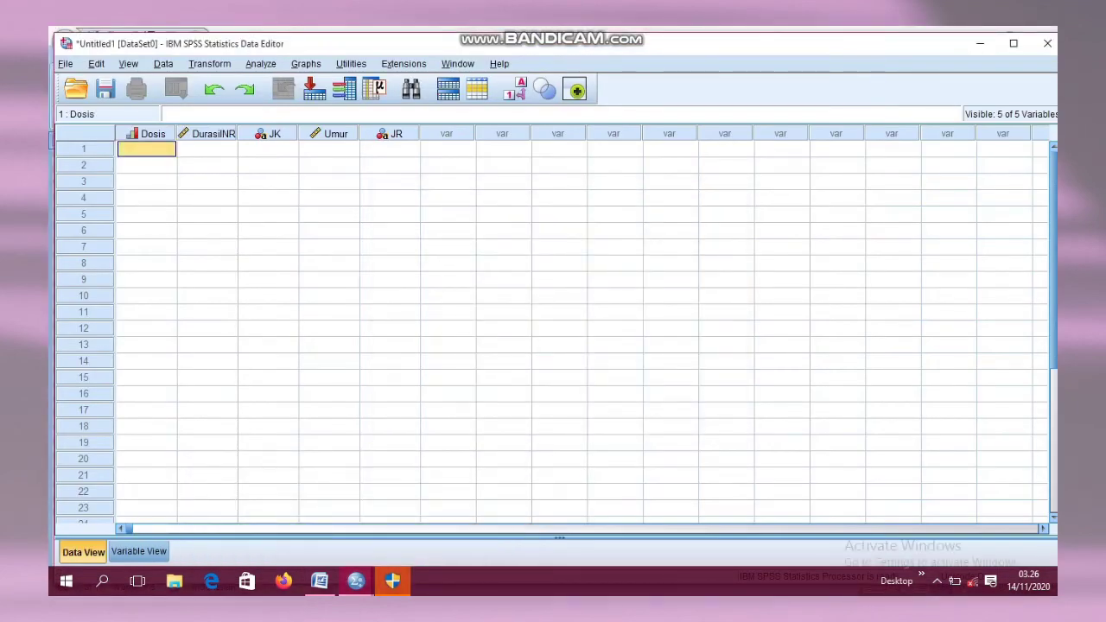
type("1")
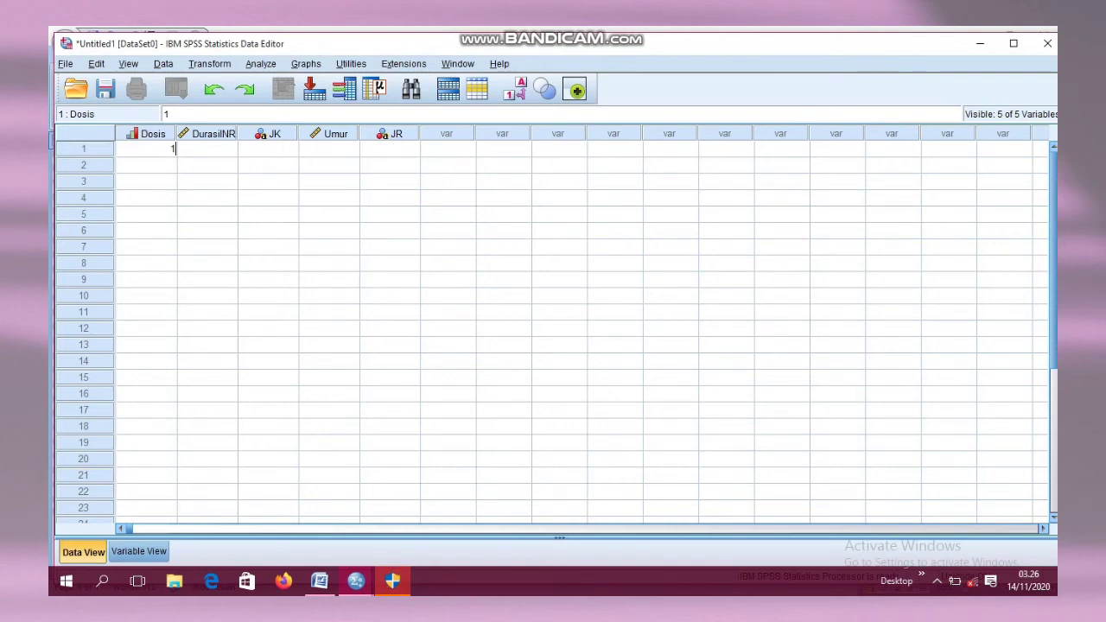
key("Return")
type("1")
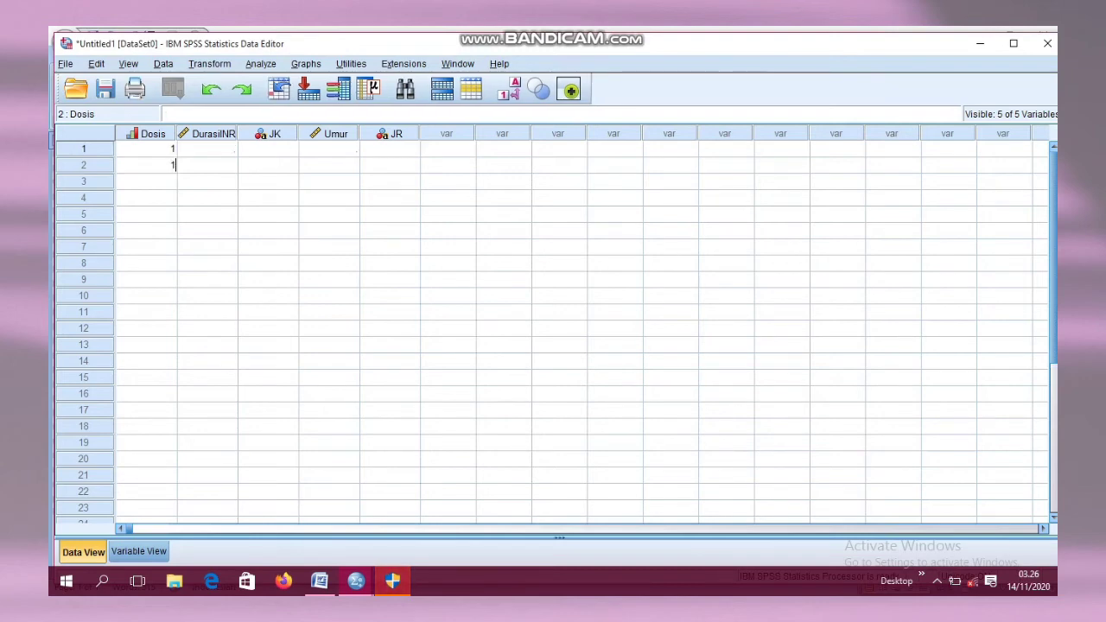
key("Return")
type("1")
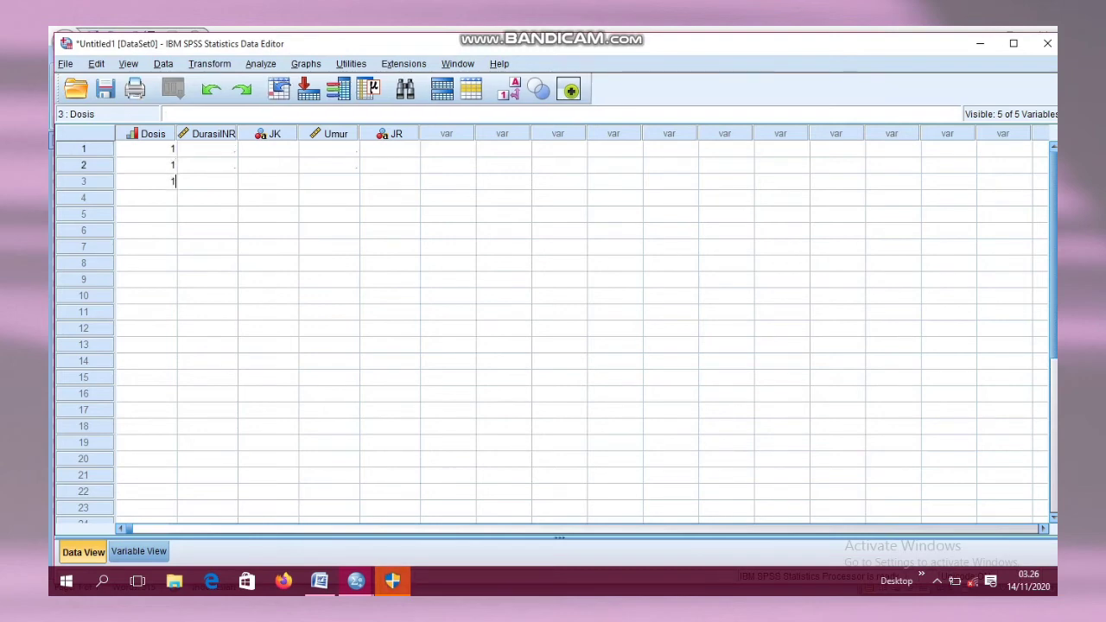
type(" 1 1 1 1 1 1")
key("Return")
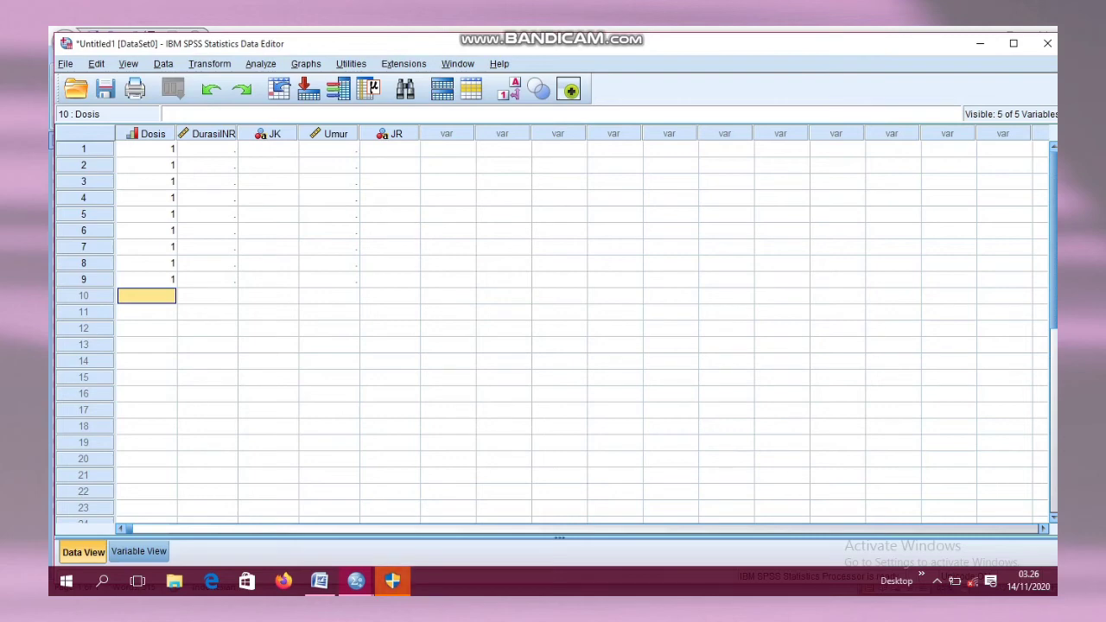
Enter dose code 2 in the Dosis column for cases 10 to 18
type("2")
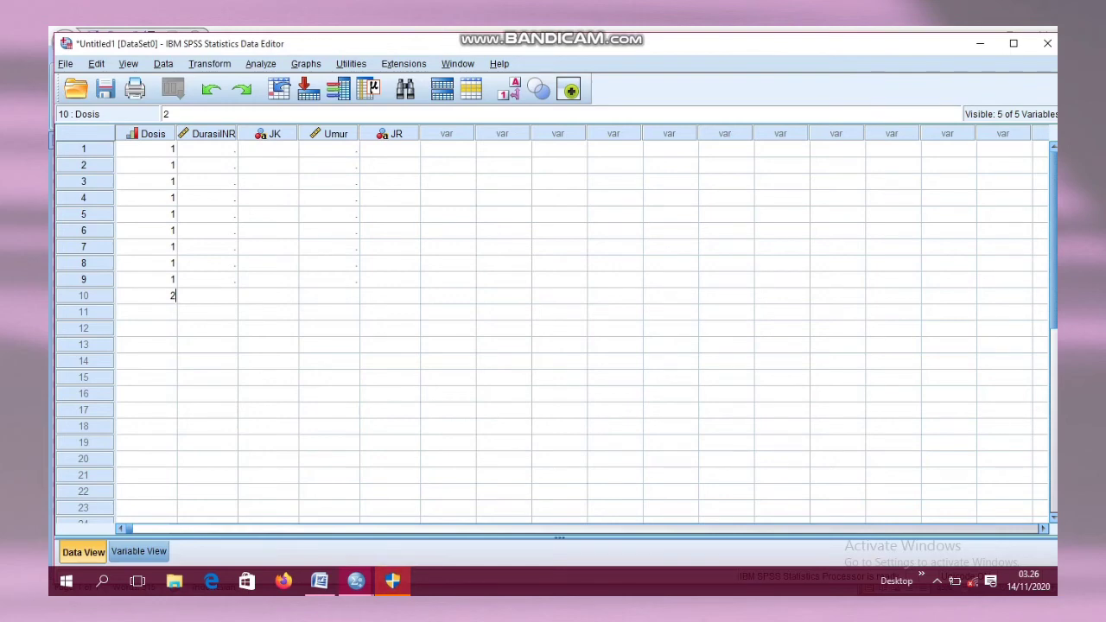
key("Return")
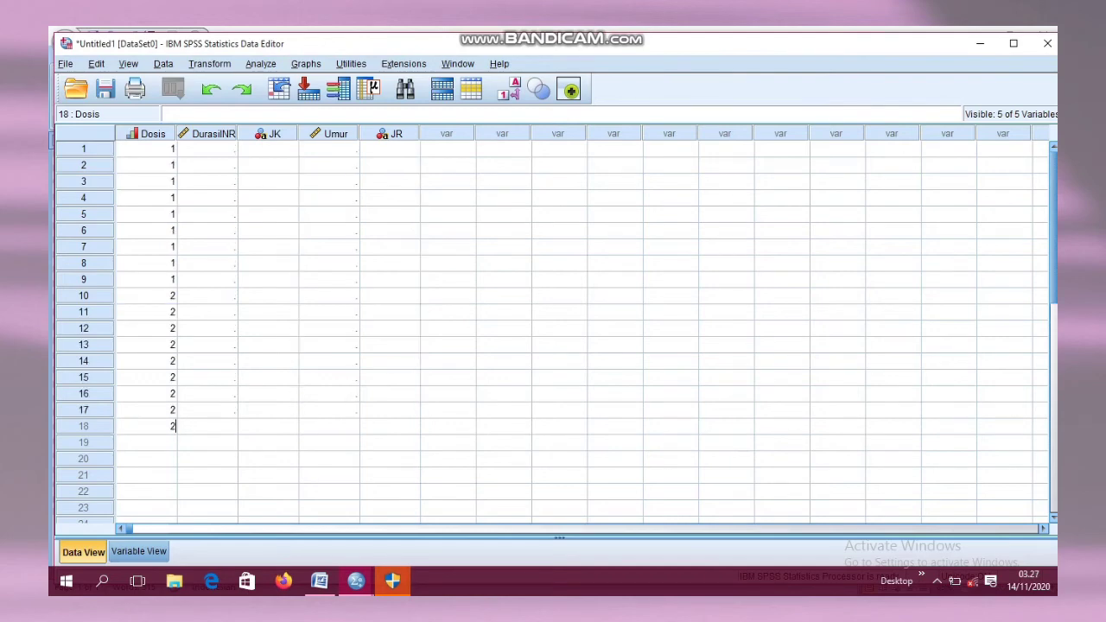
key("Return")
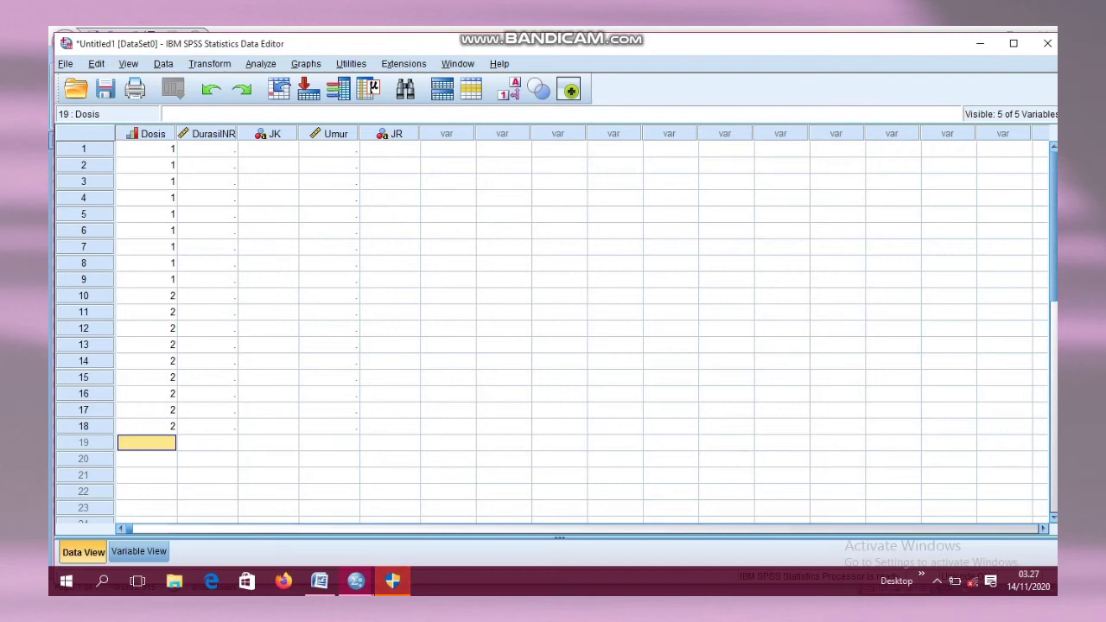
Enter dose code 3 in the Dosis column for cases 19 to 27 and clear the surplus entry in case 28
type("3")
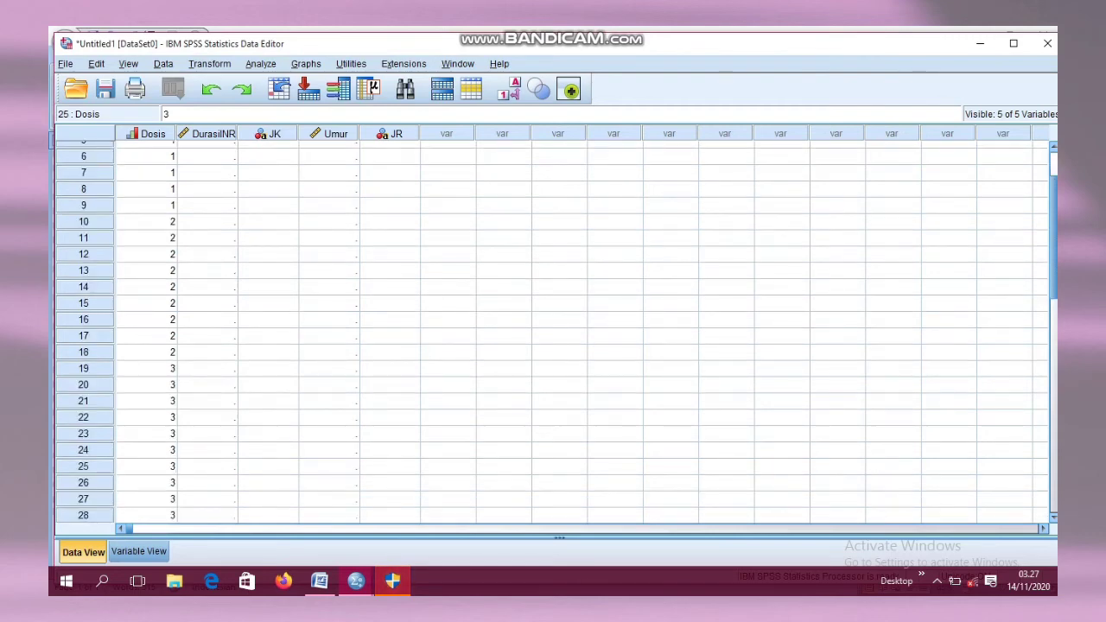
left_click(147, 516)
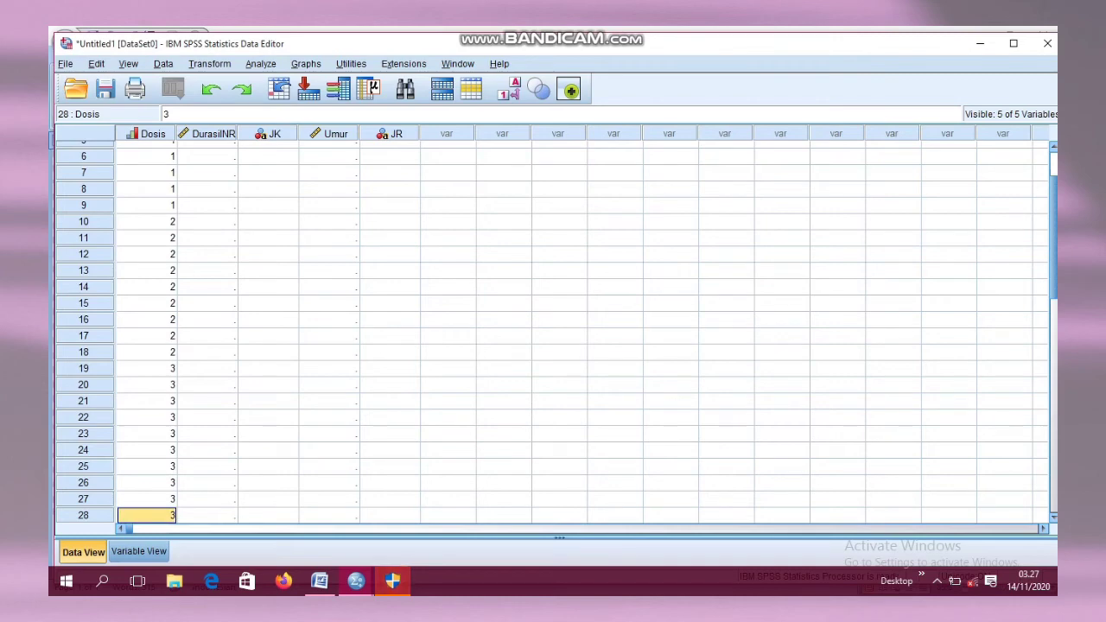
key("BackSpace")
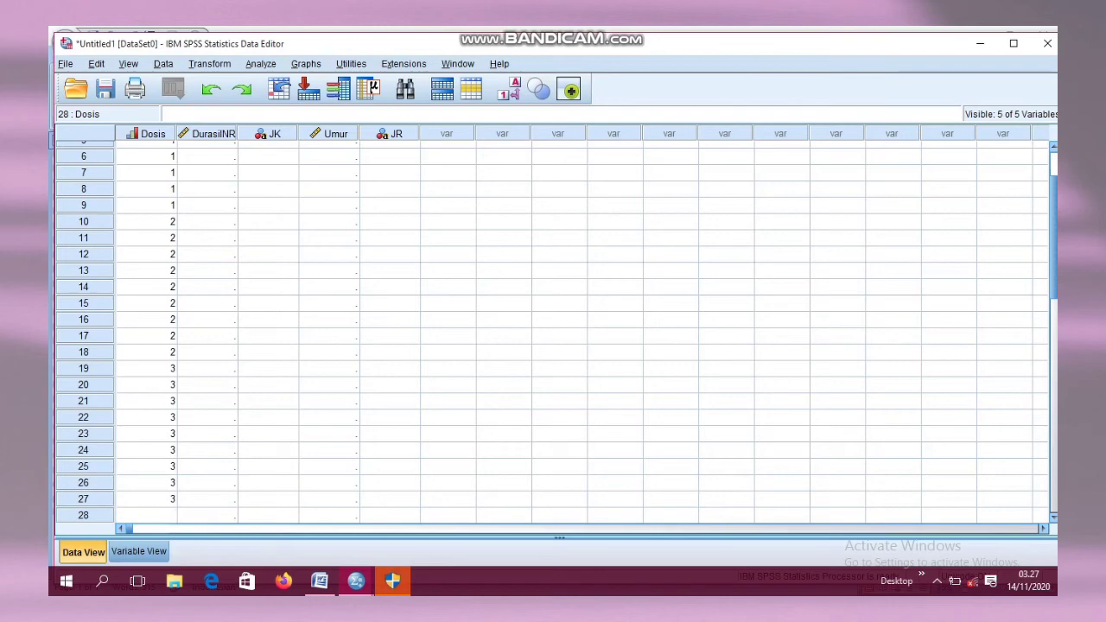
key("Down")
key("Down")
scroll(553, 329, "up", 2)
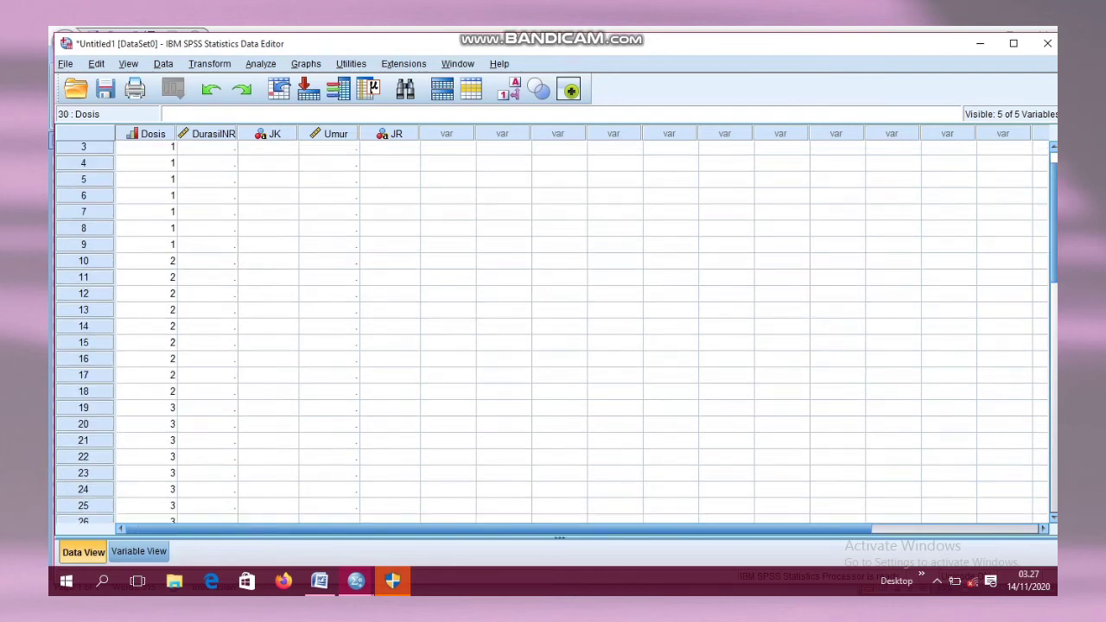
scroll(553, 329, "up", 1)
Examine the INR target duration column in Word, and check the DurasiINR variable's value labels in SPSS Variable View
key("alt+Tab")
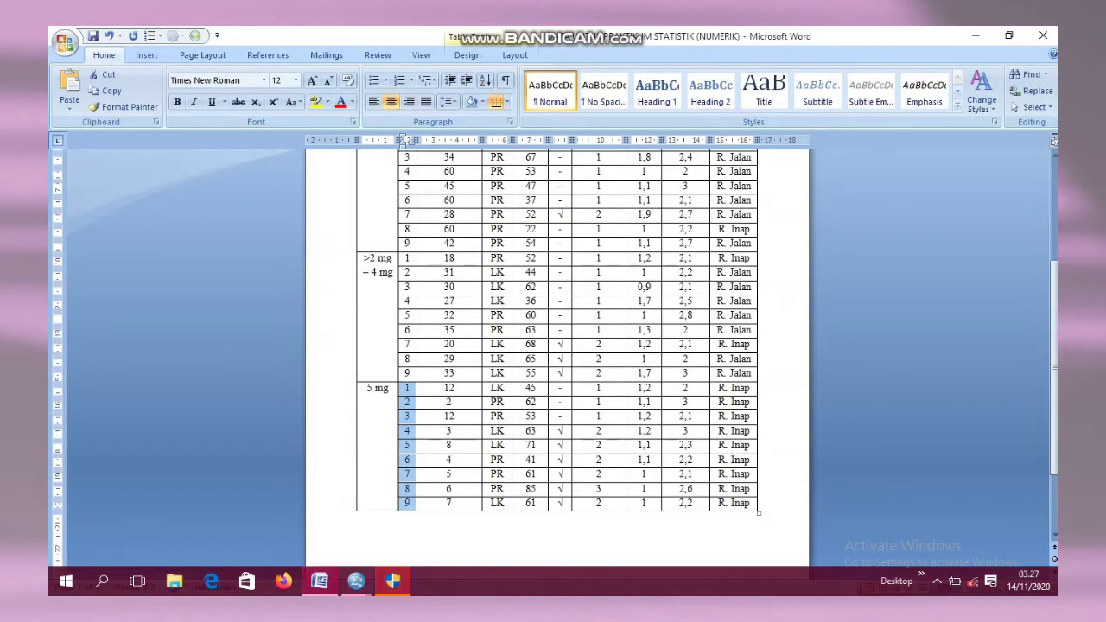
scroll(557, 363, "up", 5)
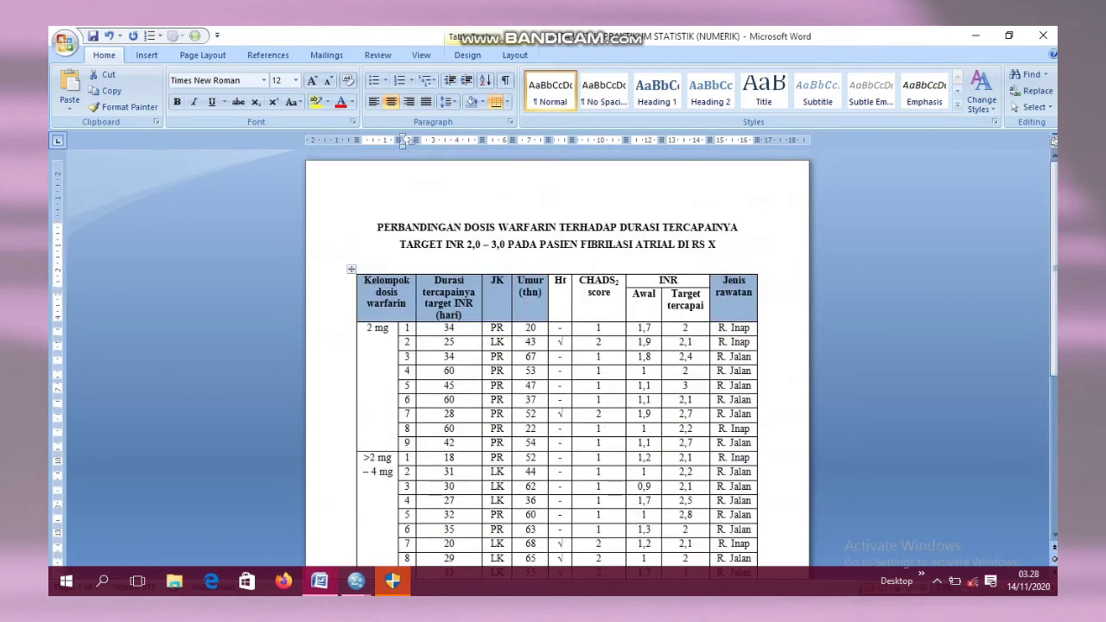
left_click(445, 328)
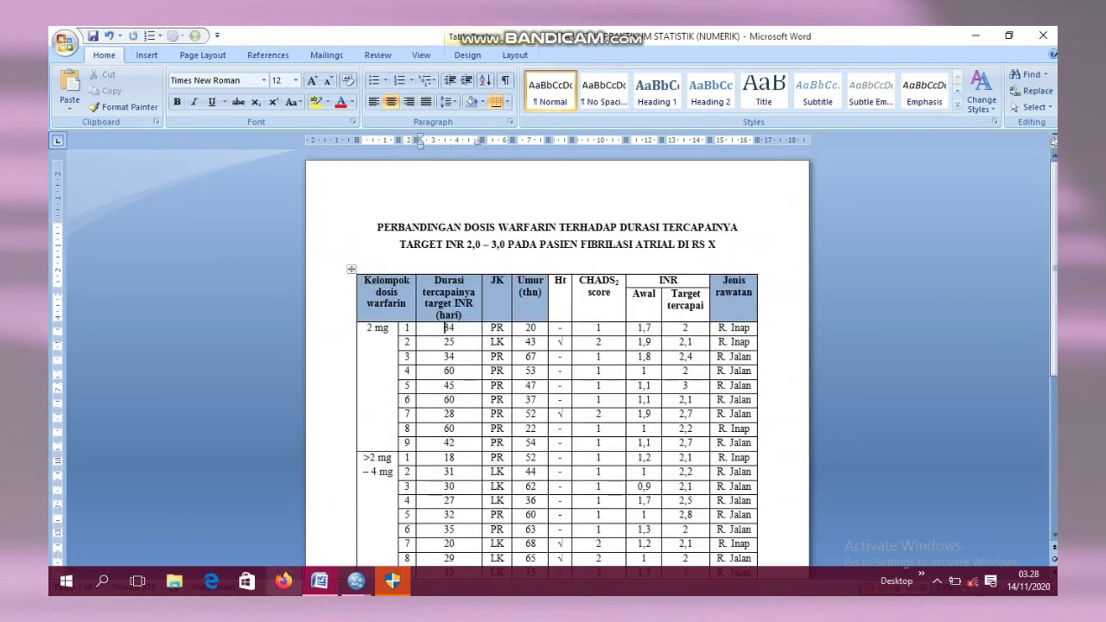
mouse_move(356, 581)
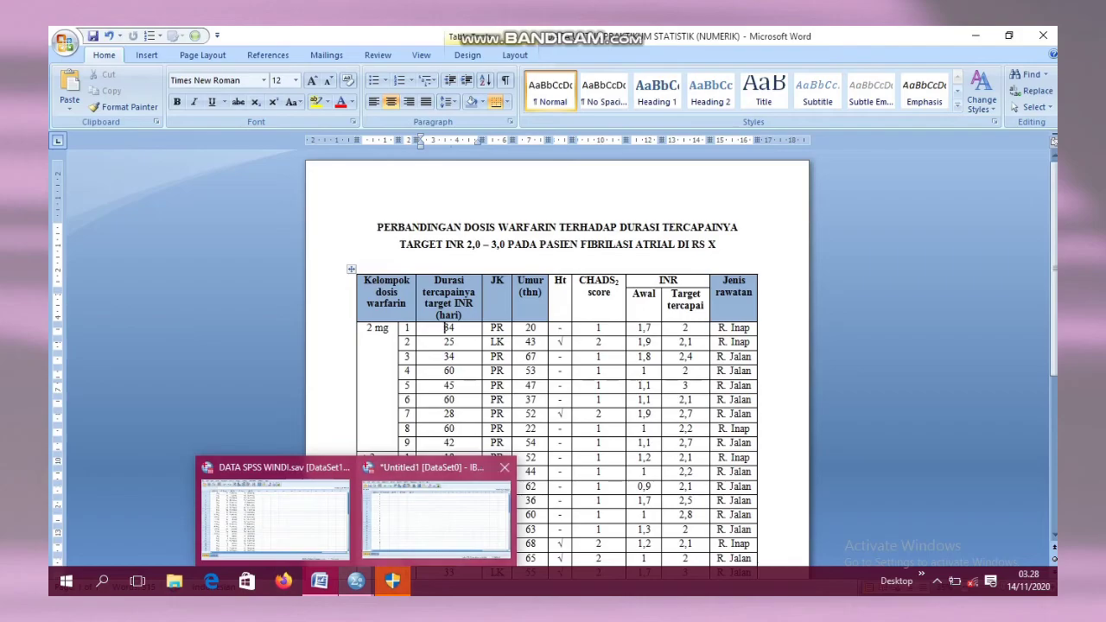
left_click(436, 517)
key("ctrl+t")
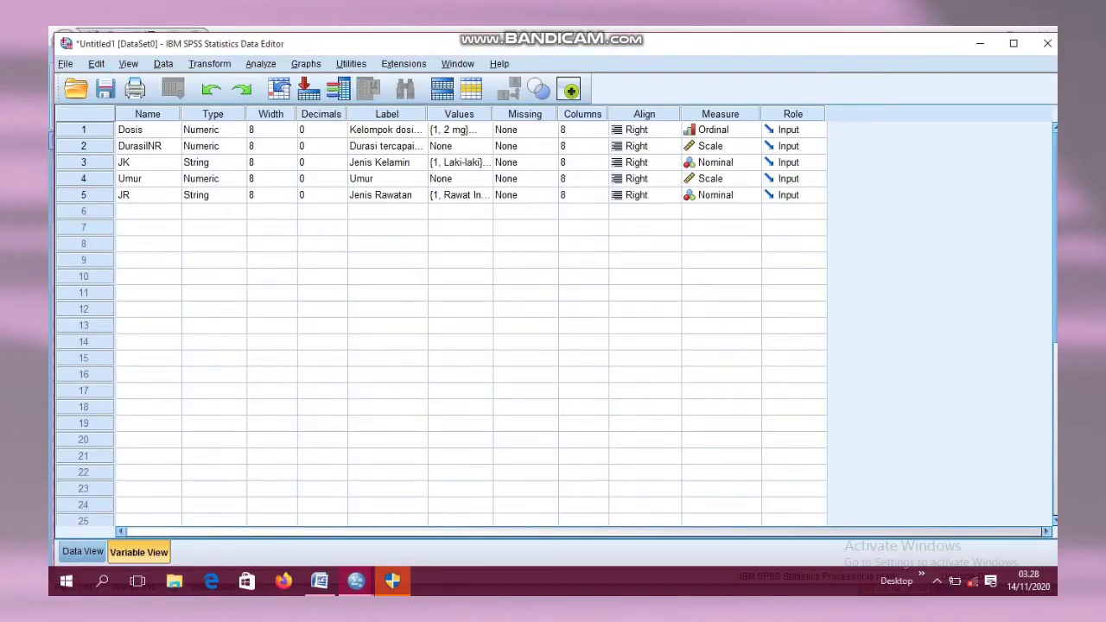
left_click(459, 146)
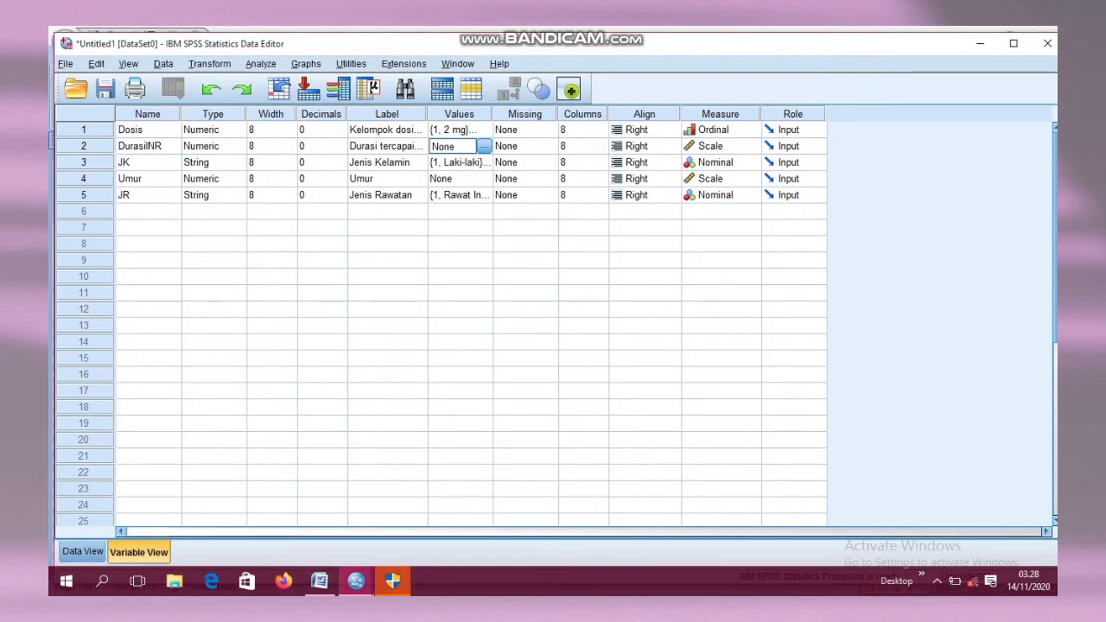
Switch to Word and copy the INR target duration values of all patients in the three dose groups
mouse_move(319, 581)
left_click(319, 518)
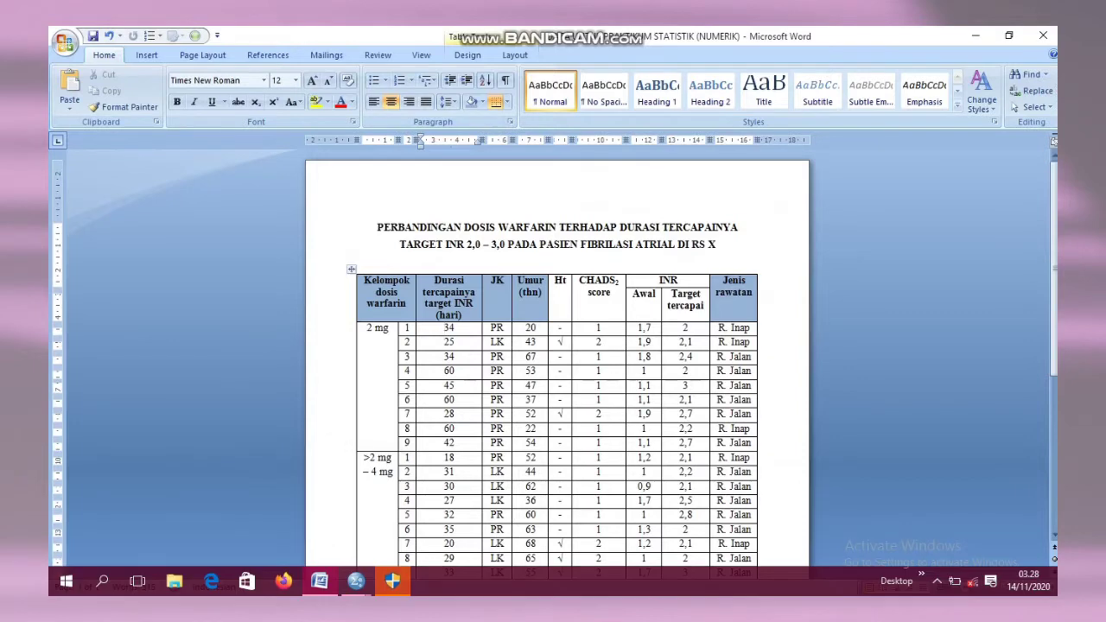
left_click_drag(444, 328, 369, 416)
left_click_drag(448, 398, 448, 251)
key("ctrl+c")
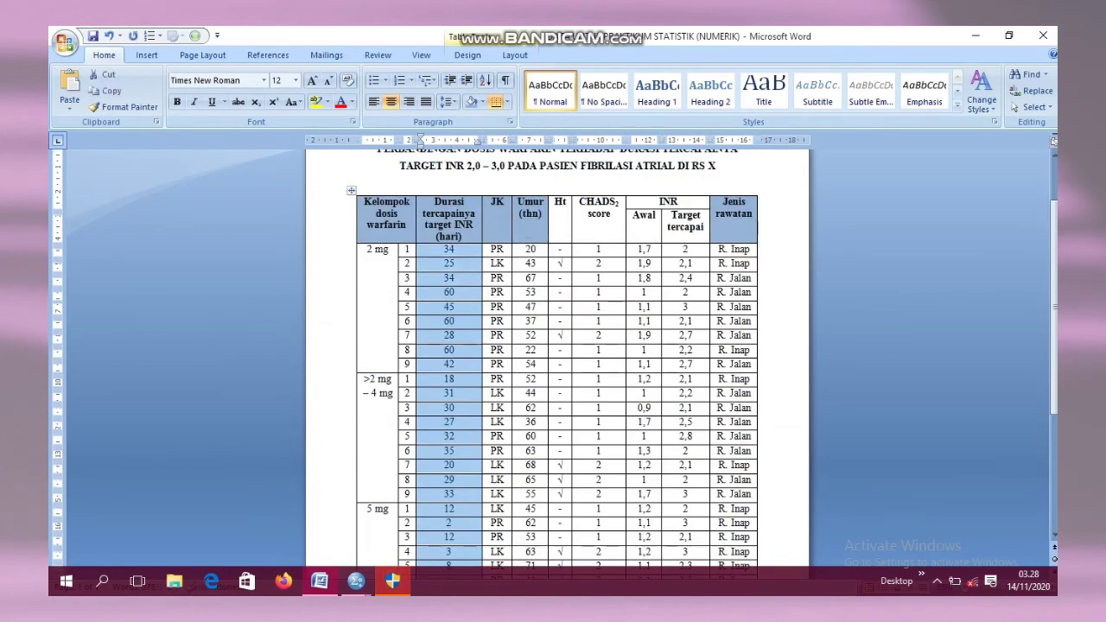
Return to the untitled SPSS dataset's Data View and paste the copied durations into the DurasiINR column from case 1
mouse_move(356, 580)
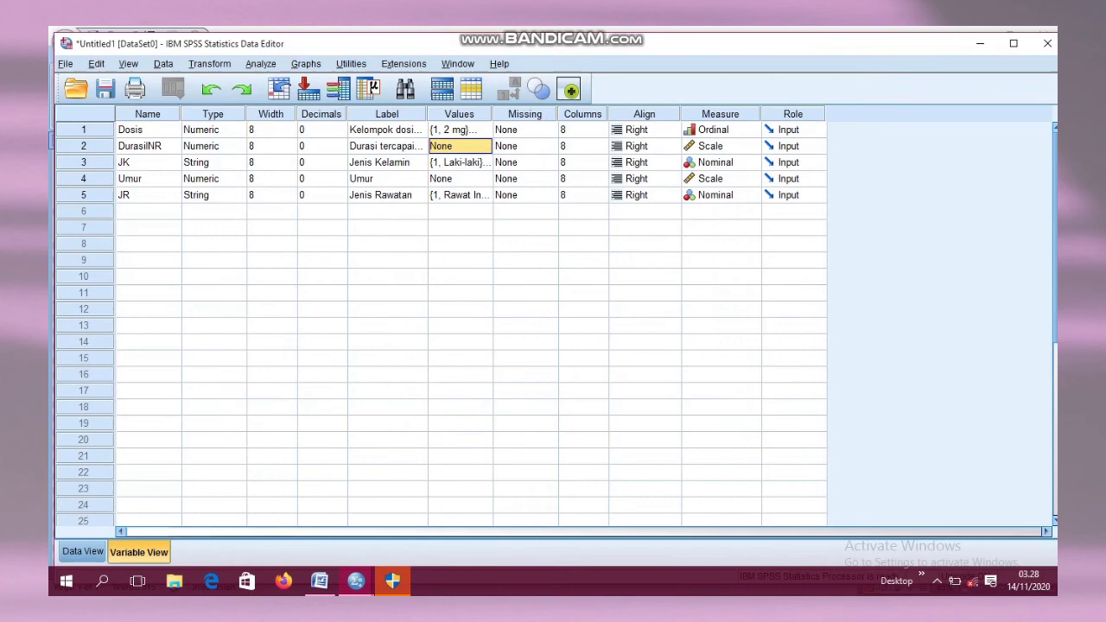
left_click(437, 514)
left_click(83, 552)
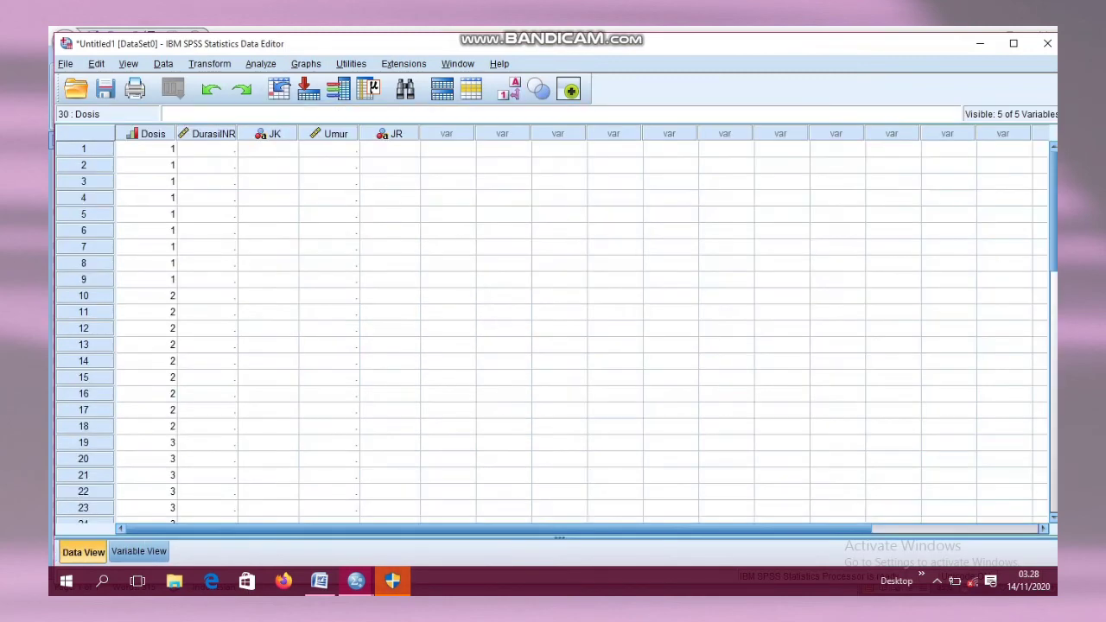
left_click(207, 149)
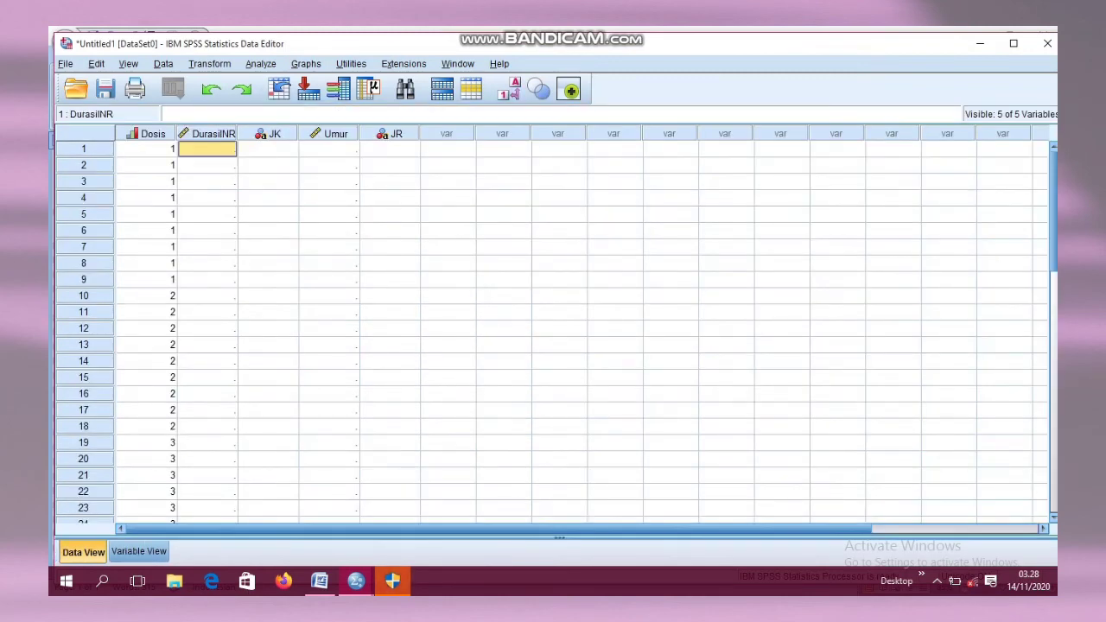
key("ctrl+v")
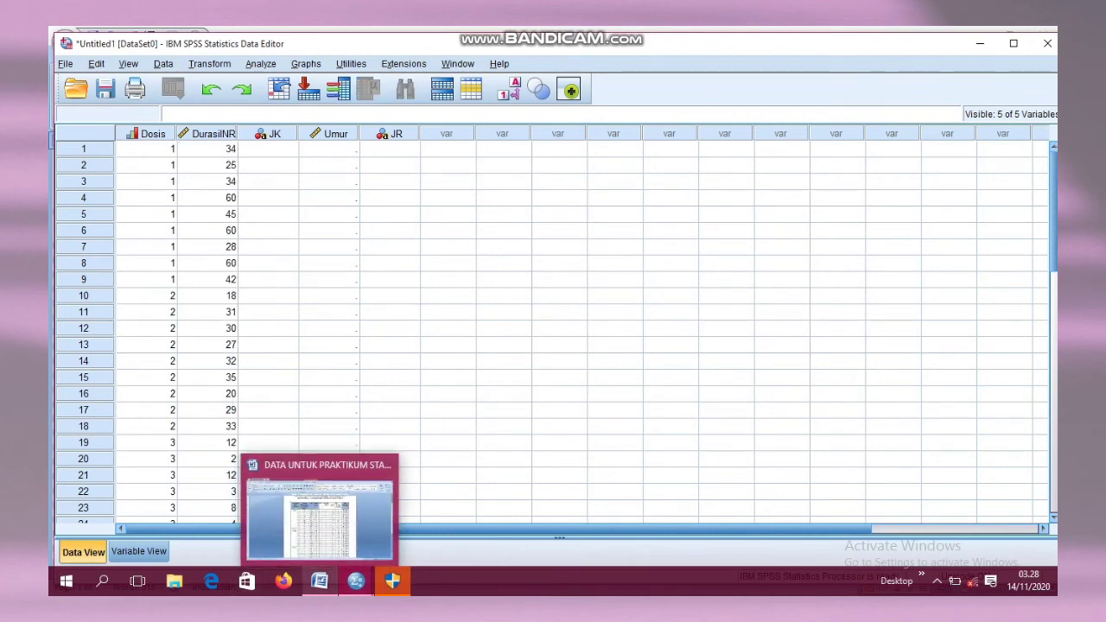
Switch to Word and examine the PR and LK entries in the JK column for all dose groups
left_click(319, 581)
left_click(493, 278)
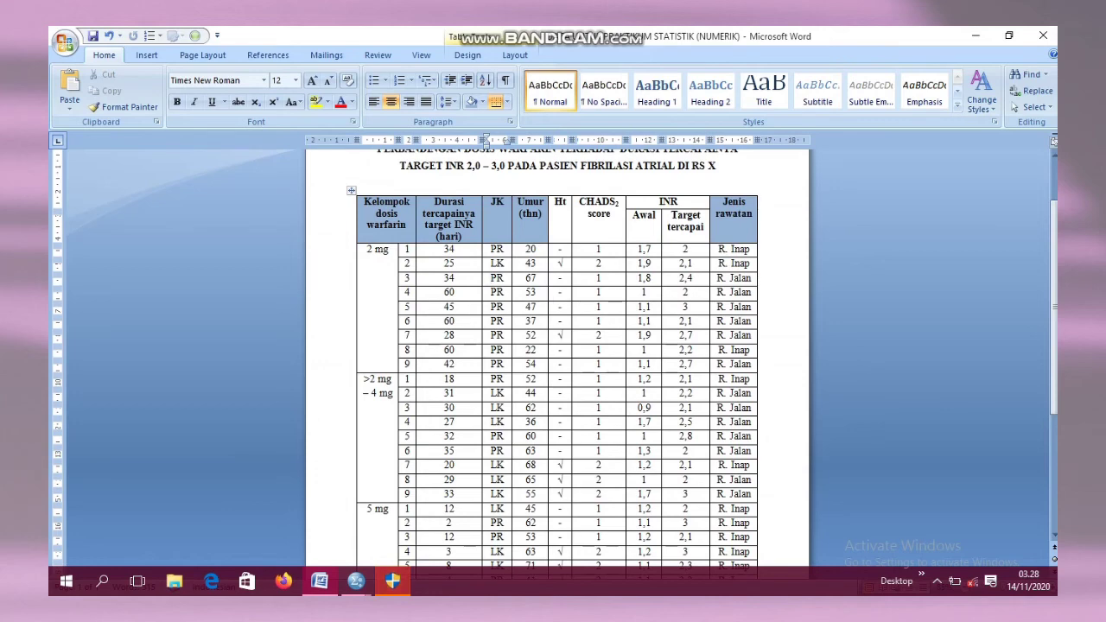
mouse_move(492, 262)
left_mouse_down()
mouse_move(523, 246)
mouse_move(493, 249)
left_mouse_up()
left_click(504, 263)
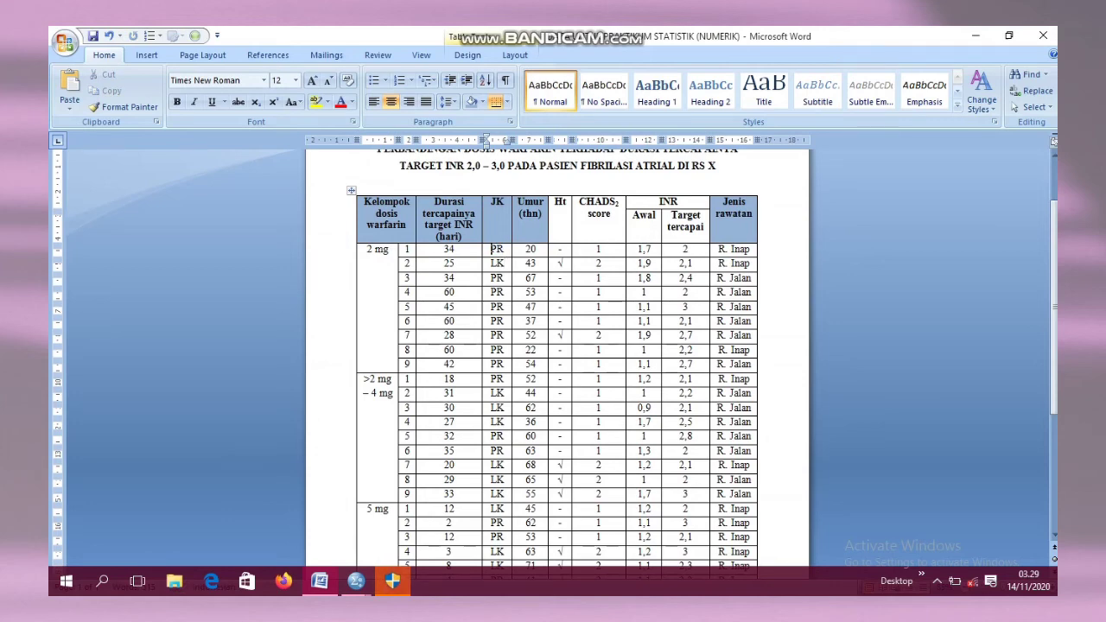
double_click(497, 249)
left_click_drag(490, 263, 497, 378)
double_click(496, 277)
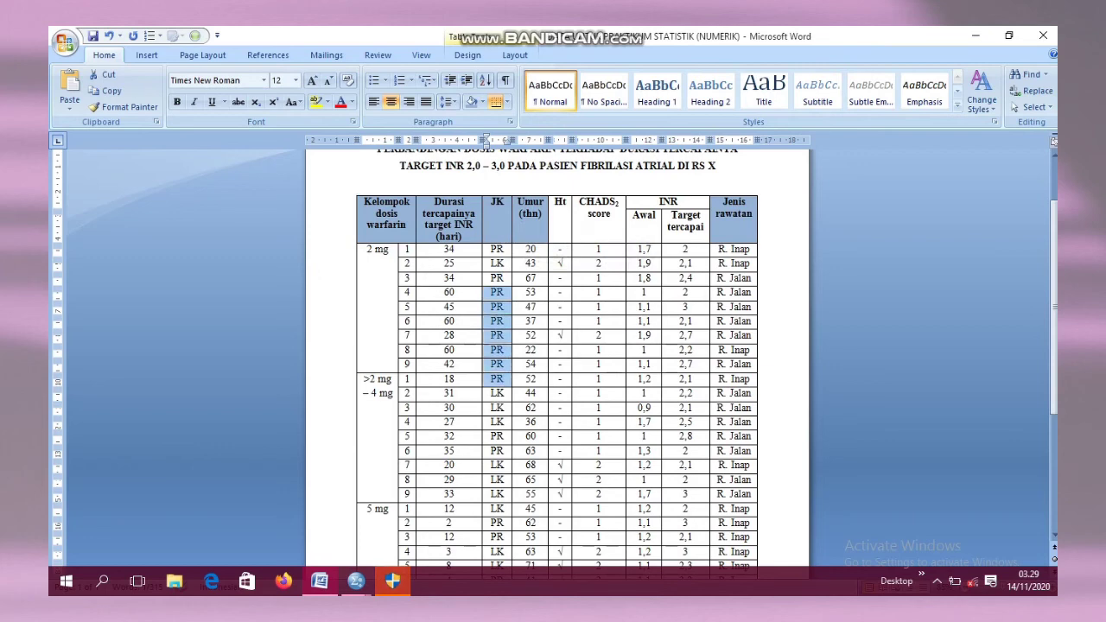
left_click(775, 307)
left_click_drag(1054, 307, 1054, 377)
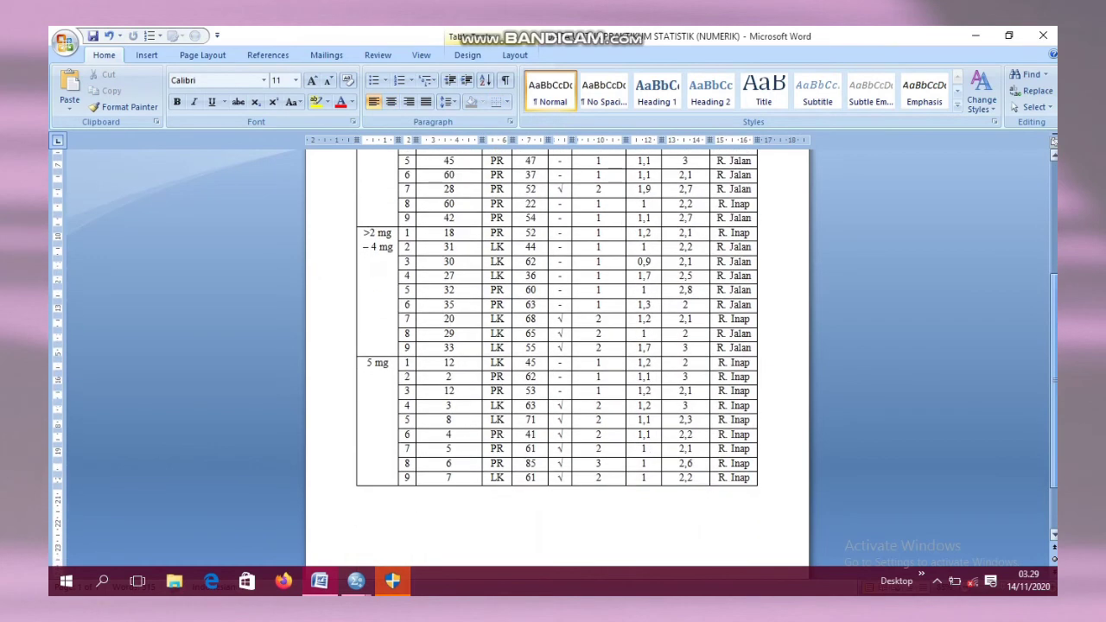
double_click(497, 477)
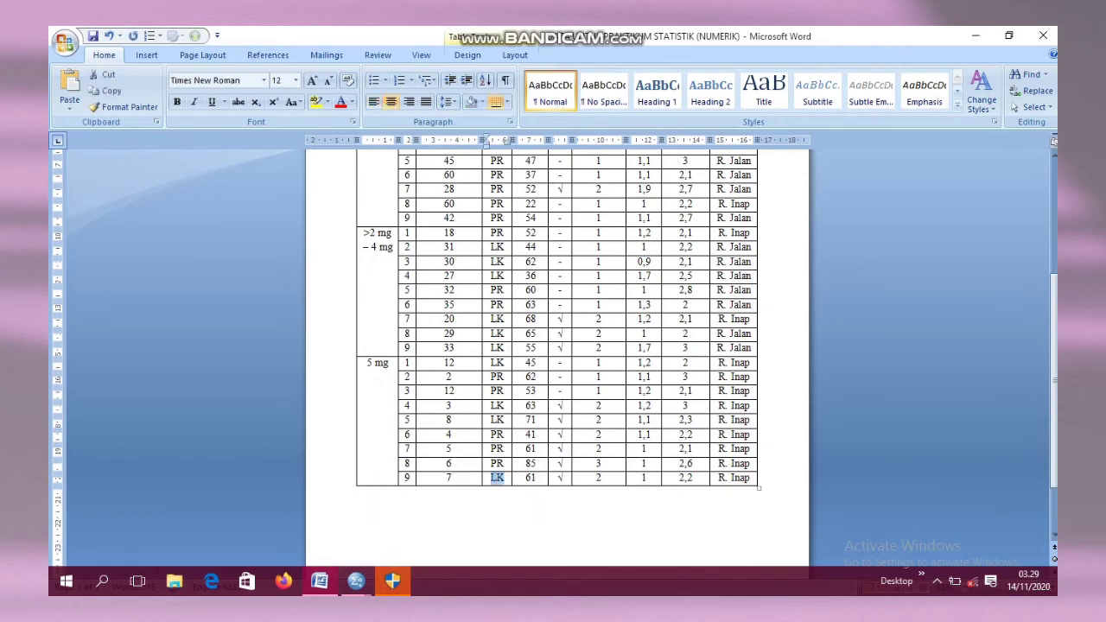
left_click_drag(1054, 381, 1054, 340)
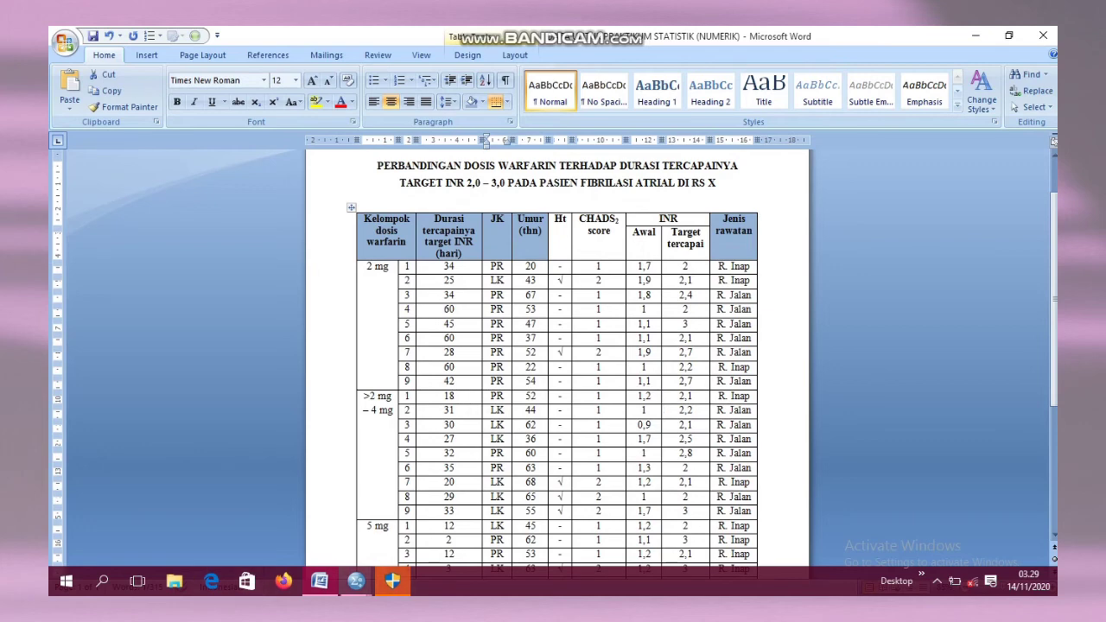
Switch to SPSS and enter gender codes 2, 1, 2, 2 and 2 in the JK column for cases 1 to 5
key("alt+Tab")
type("2")
key("Return")
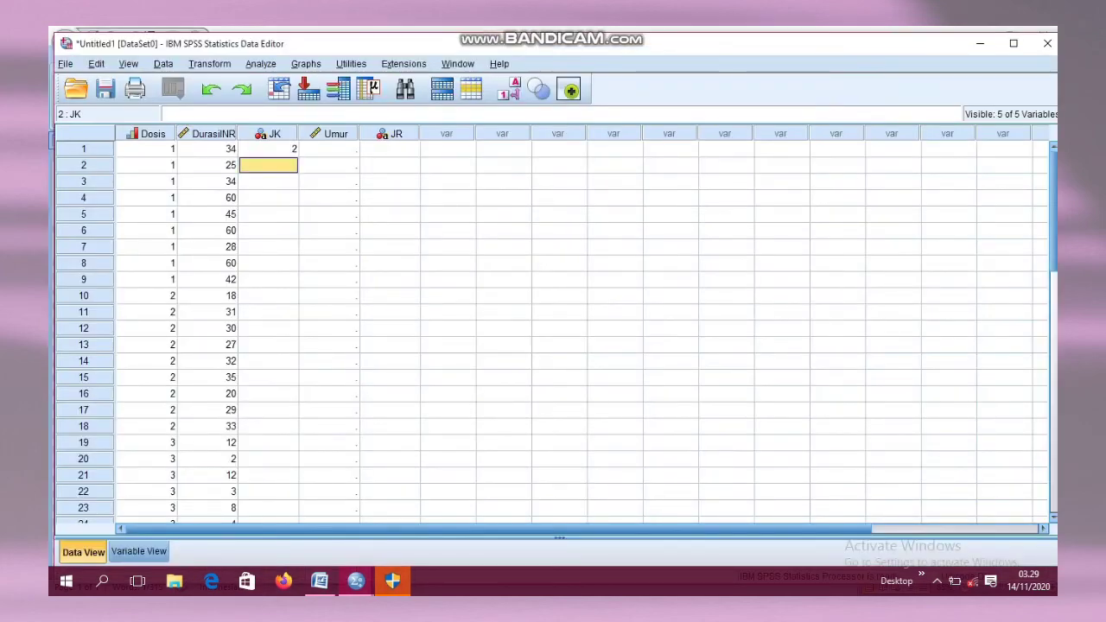
type("1")
key("Return")
type("2")
key("Return")
type("2")
key("Return")
type("2")
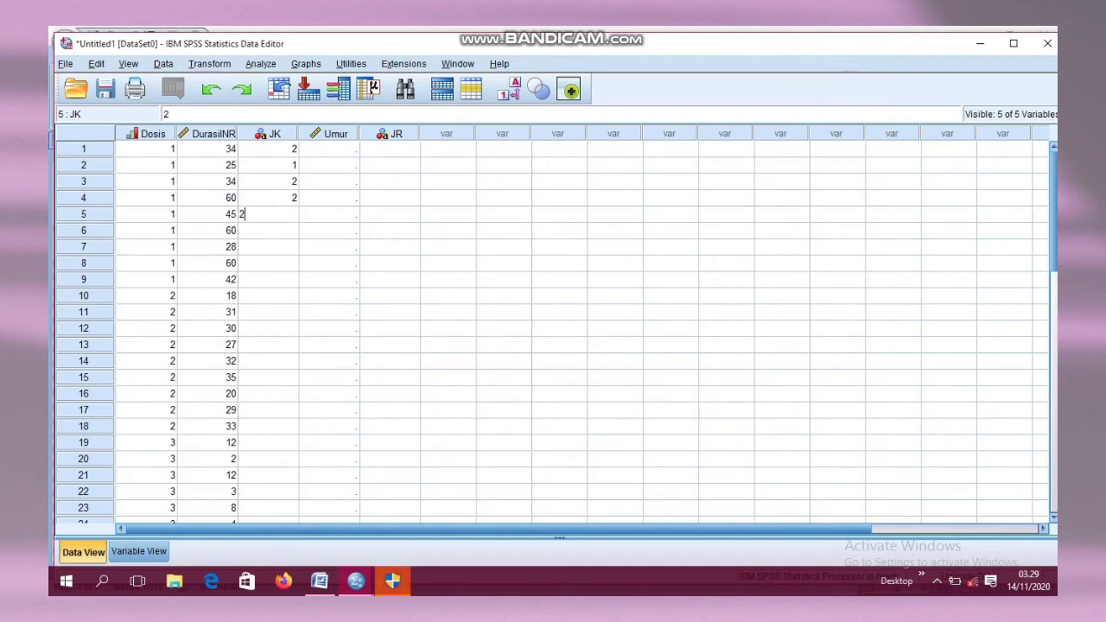
Check the Umur column in the Word table, then the value labels setting of the Umur variable in the untitled SPSS dataset
left_click(328, 149)
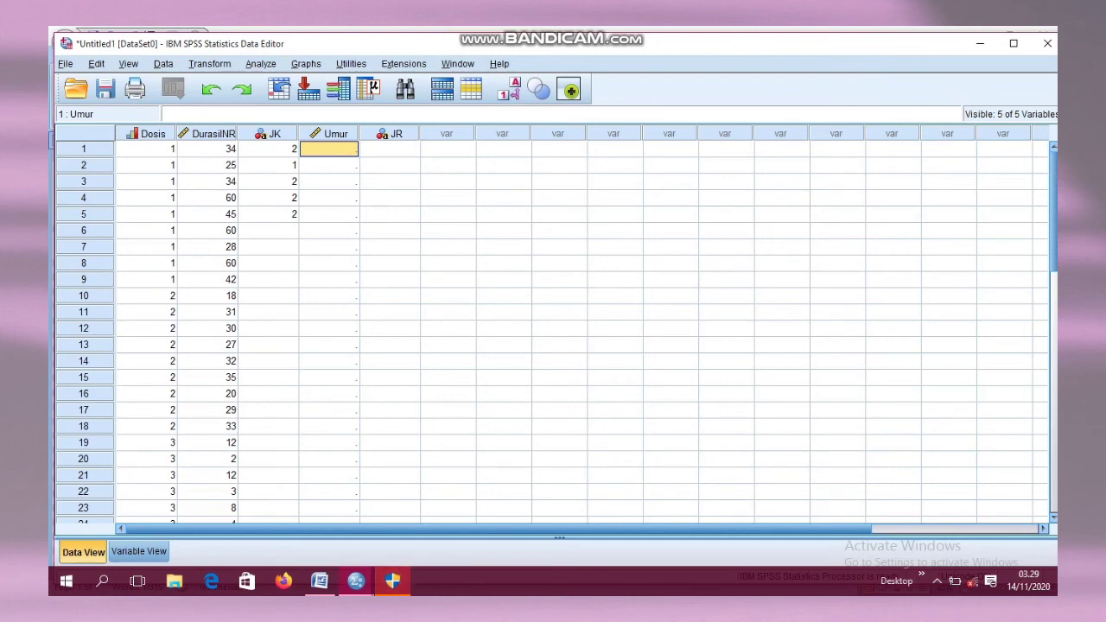
mouse_move(356, 580)
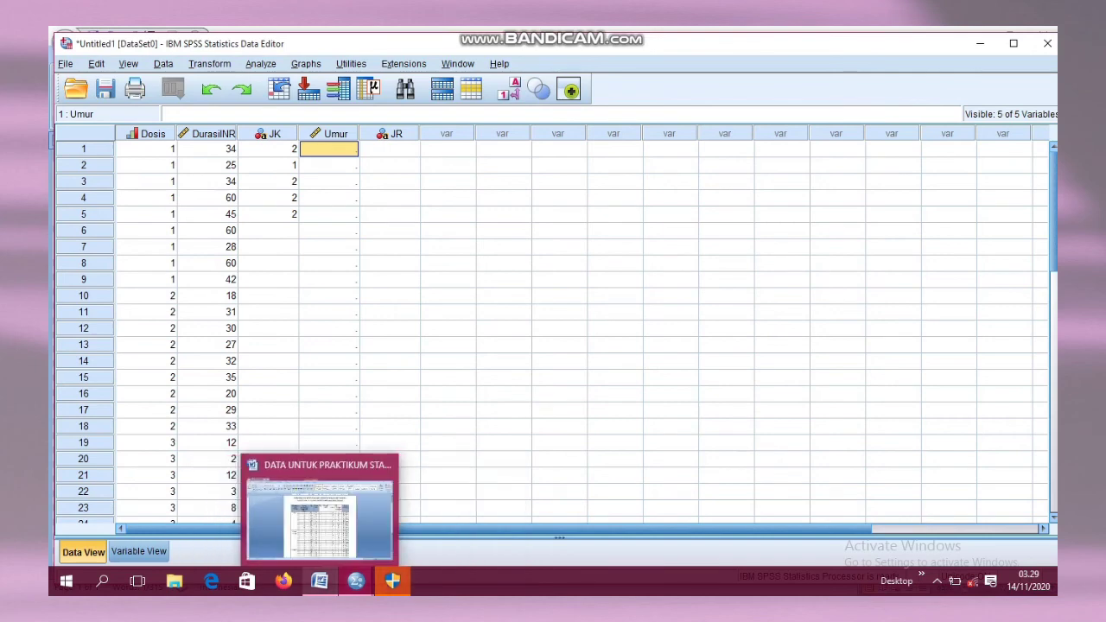
left_click(320, 581)
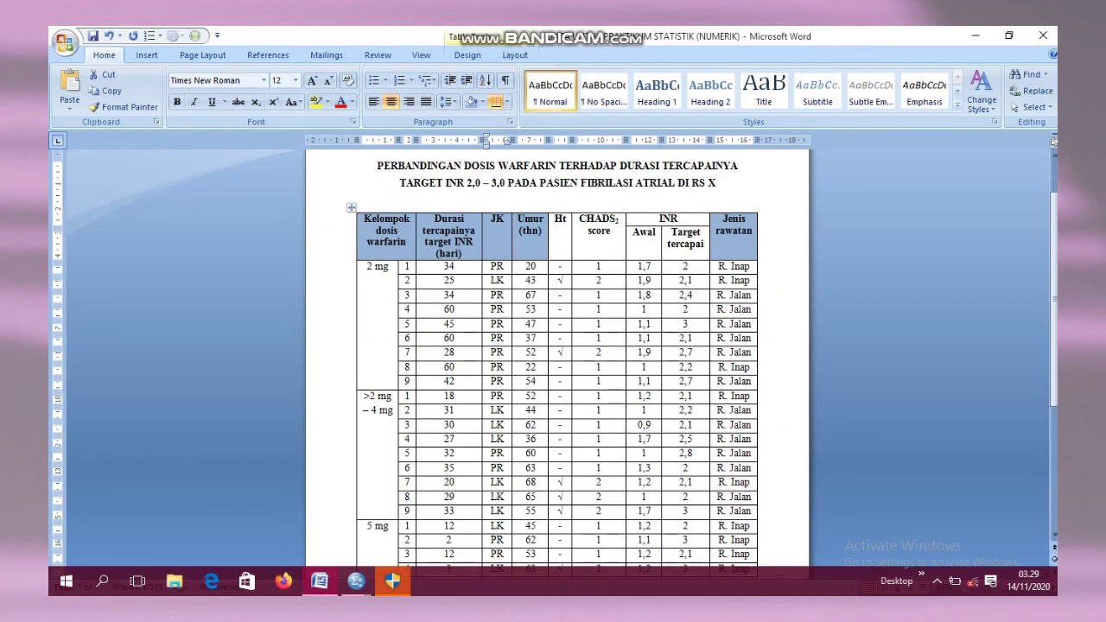
mouse_move(356, 581)
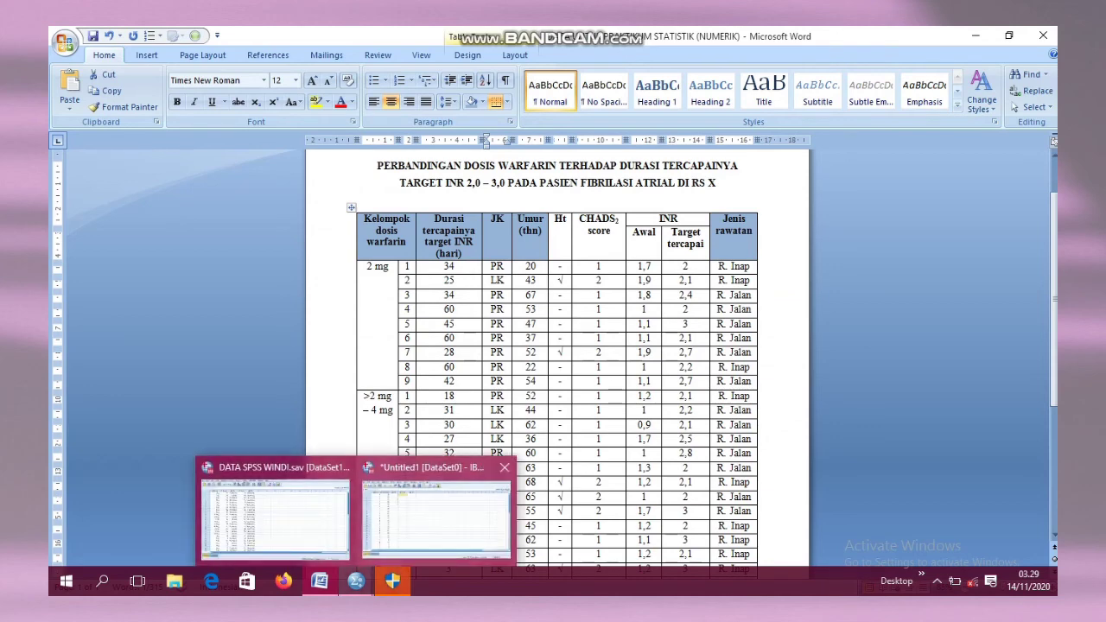
left_click(437, 514)
key("ctrl+t")
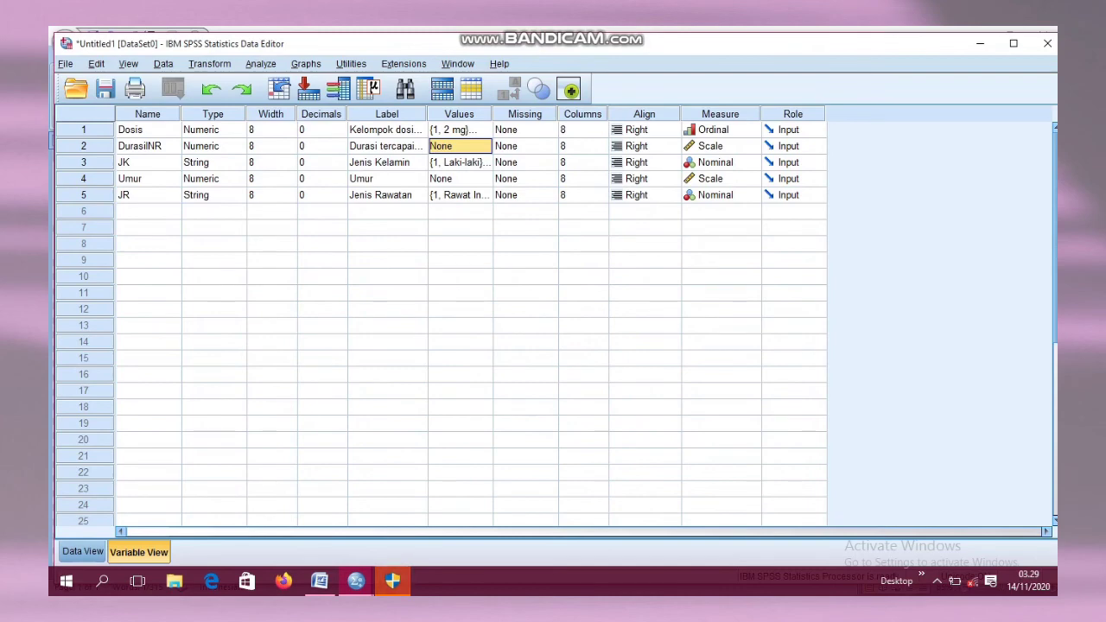
left_click(456, 178)
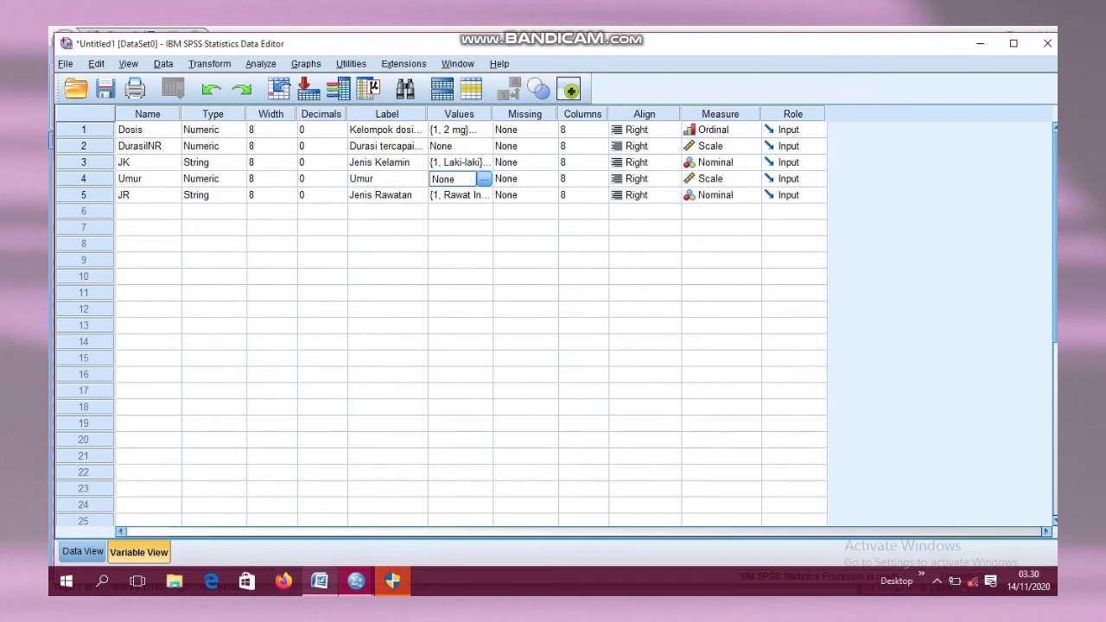
Switch to Word and copy the Umur (thn) values of all patients in the three dose groups
left_click(319, 581)
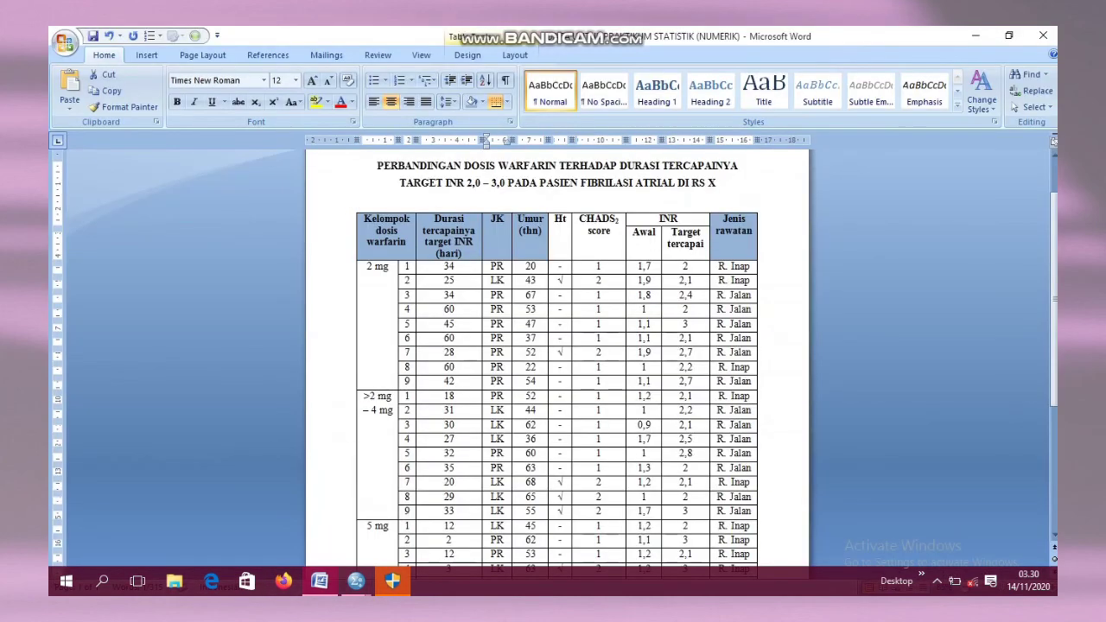
left_click_drag(529, 266, 530, 488)
key("ctrl+c")
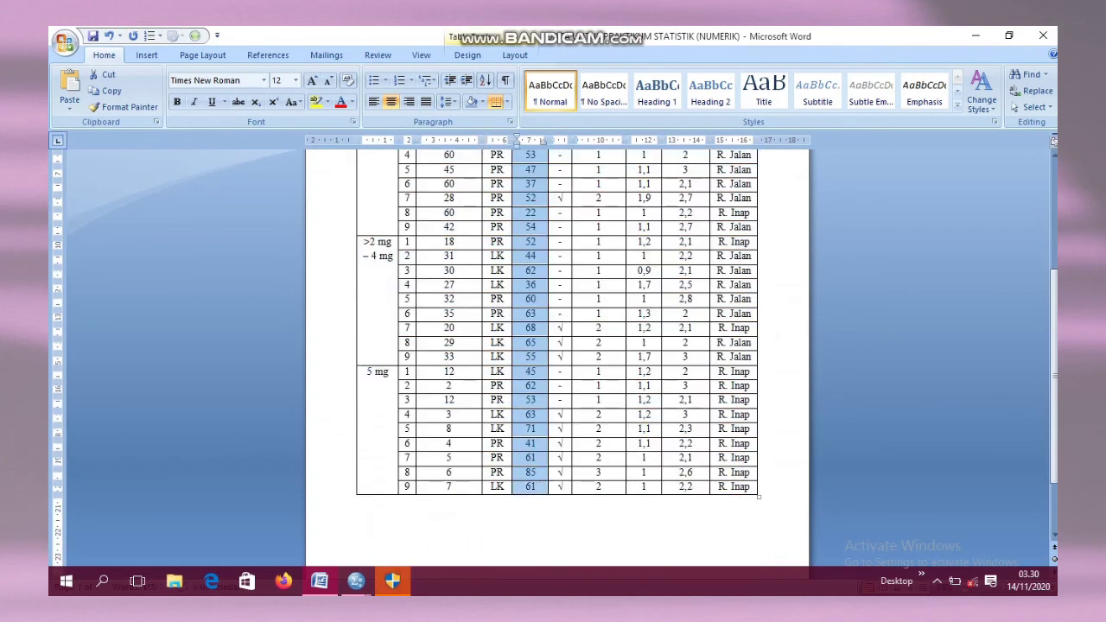
Return to the untitled SPSS dataset's Data View and paste the copied ages into the Umur column from case 1
mouse_move(356, 581)
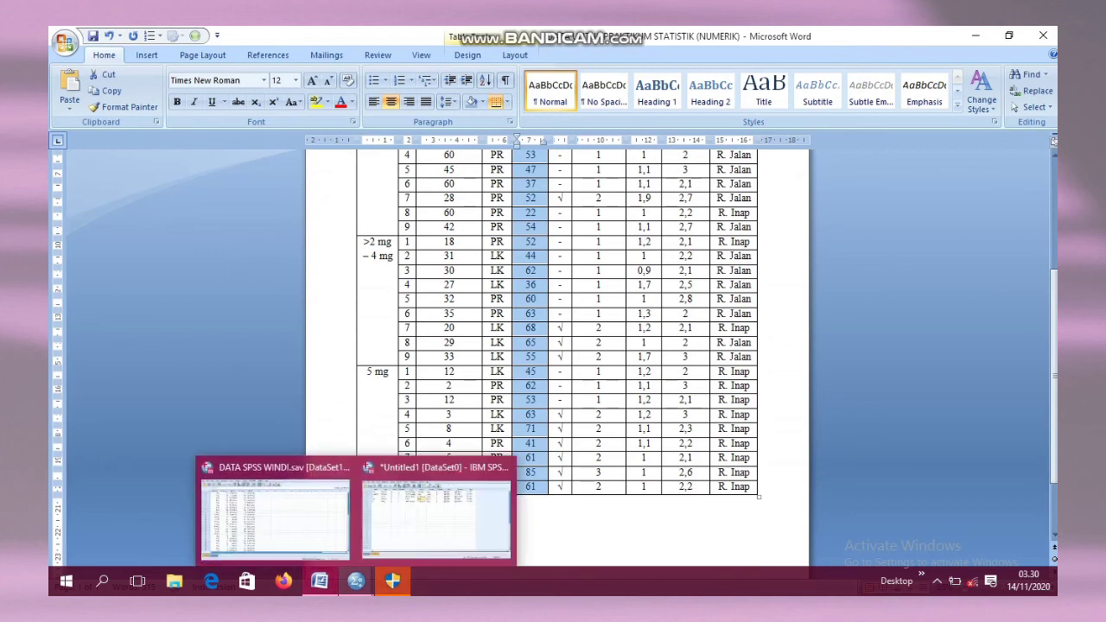
left_click(436, 514)
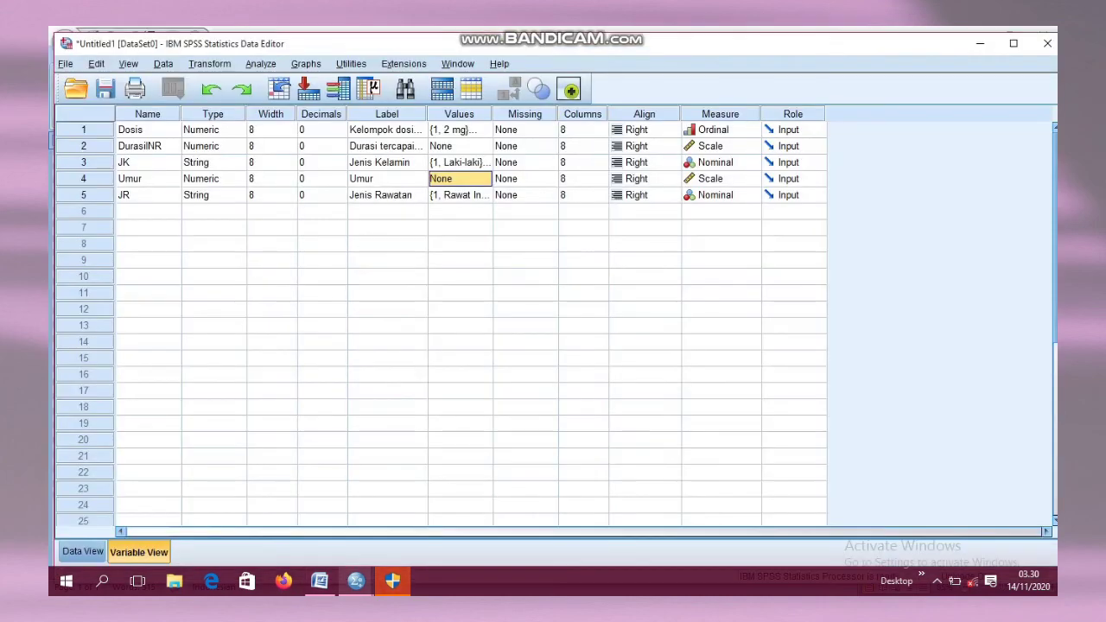
left_click(83, 551)
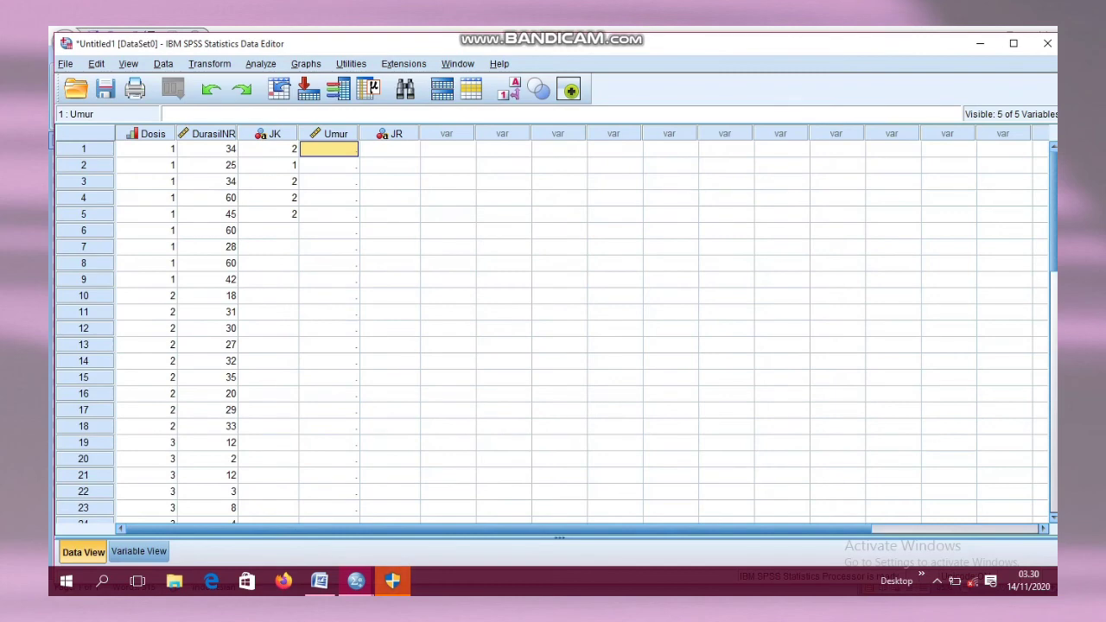
key("ctrl+v")
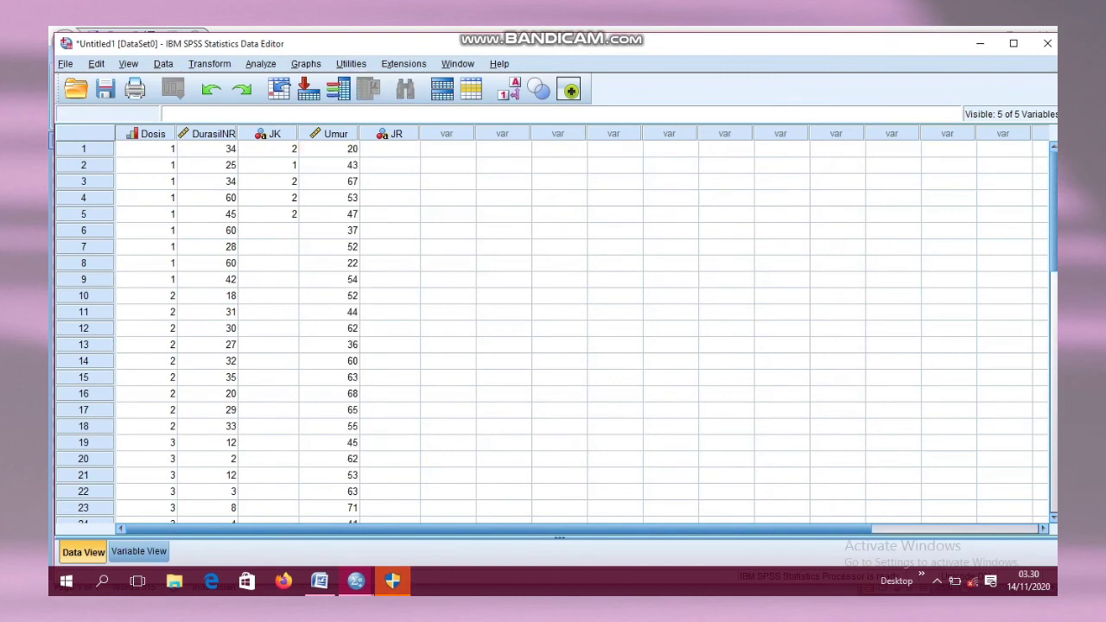
scroll(553, 328, "down", 8)
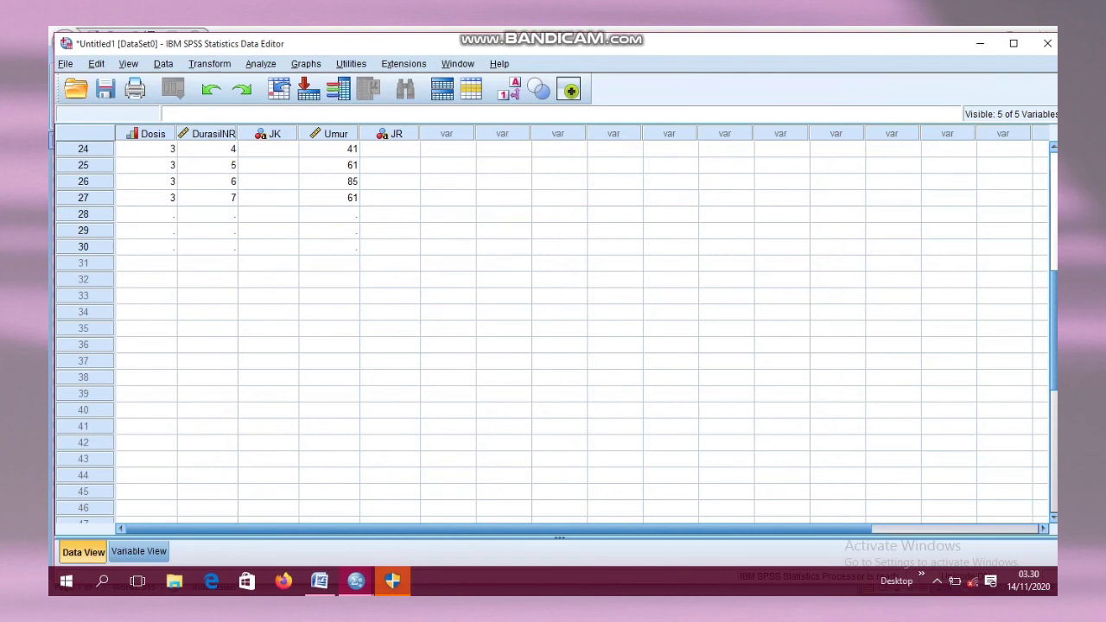
scroll(553, 329, "up", 2)
scroll(553, 329, "up", 6)
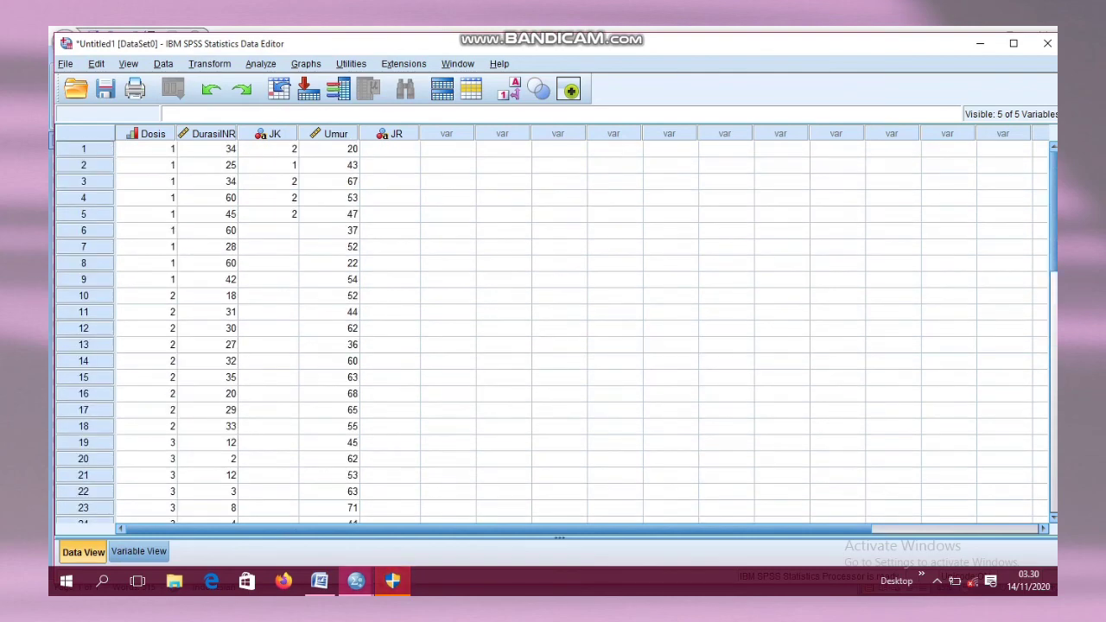
Switch to Word and examine the R. Inap and R. Jalan entries in the Jenis rawatan column of the 2 mg group
mouse_move(356, 581)
left_click(318, 580)
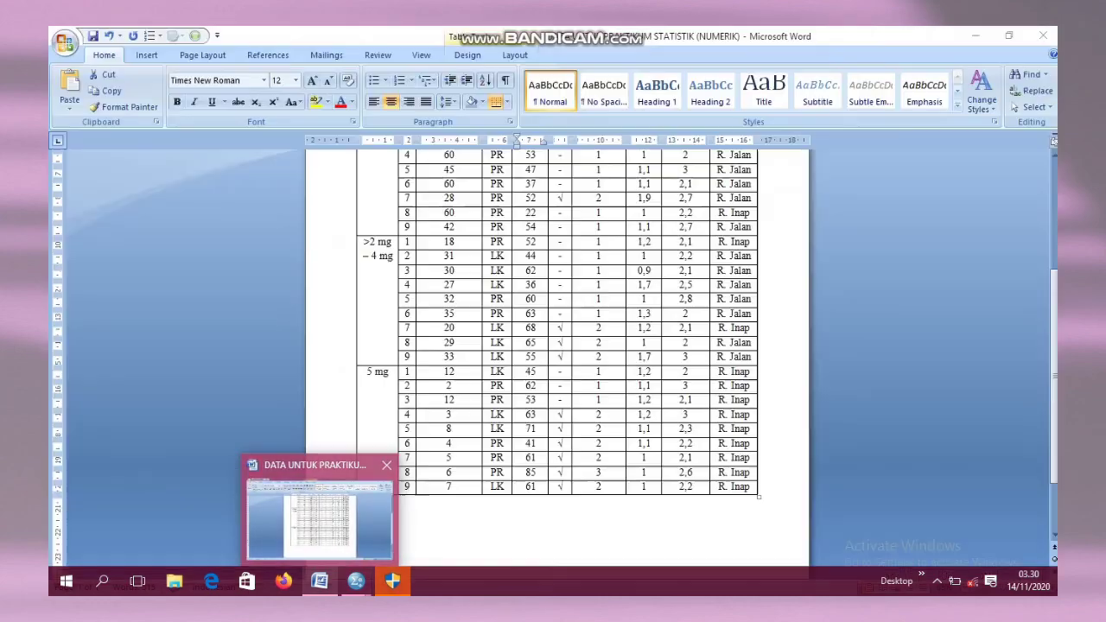
scroll(741, 332, "up", 3)
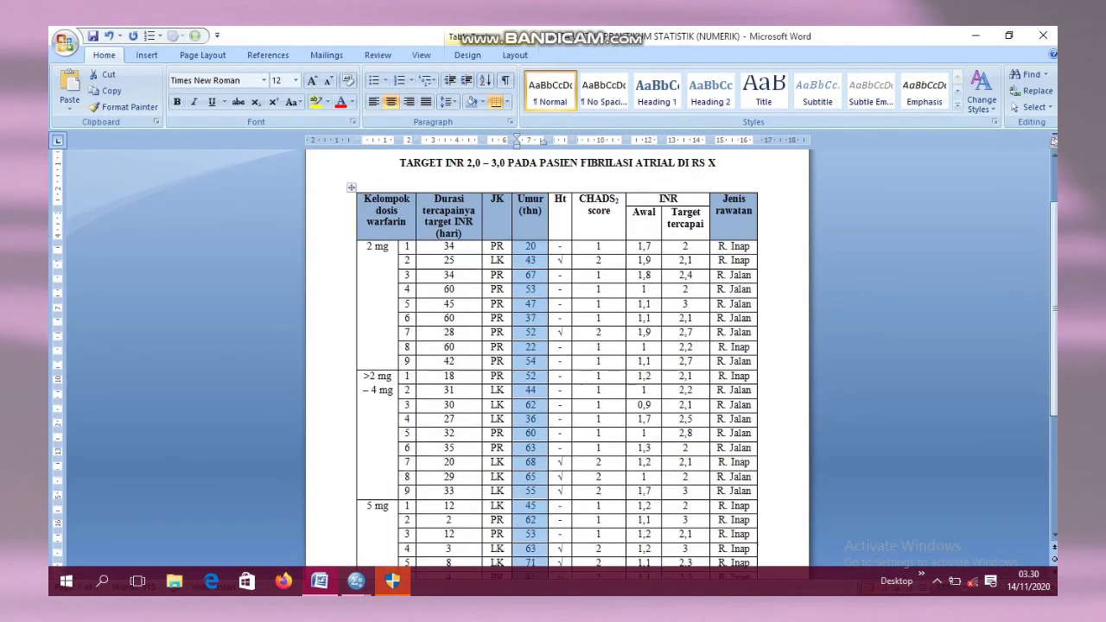
left_click(741, 332)
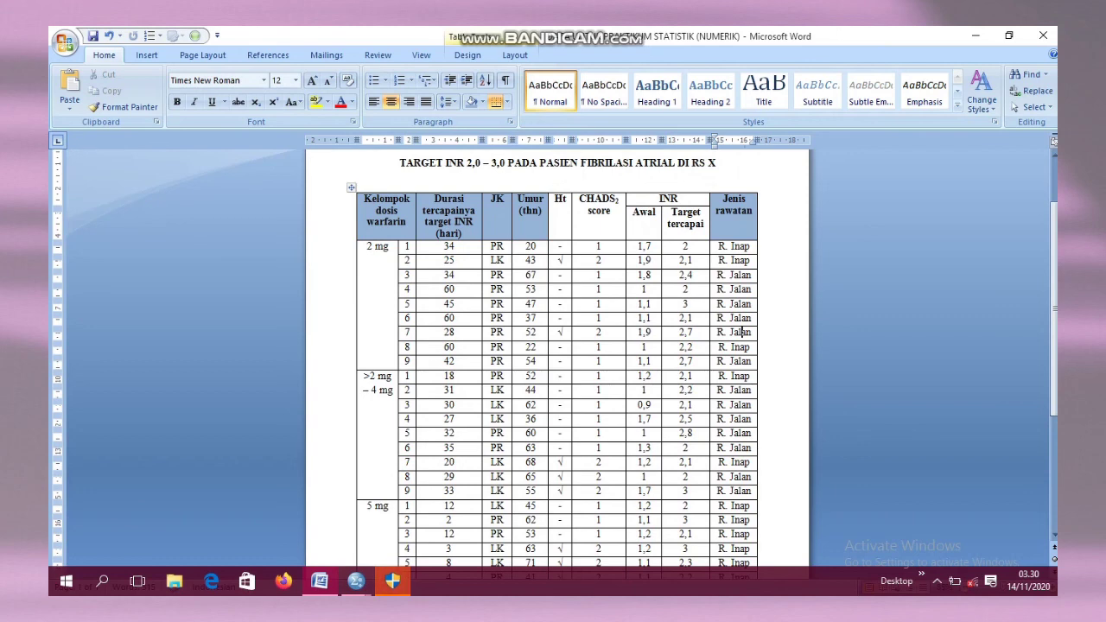
left_click_drag(718, 246, 749, 246)
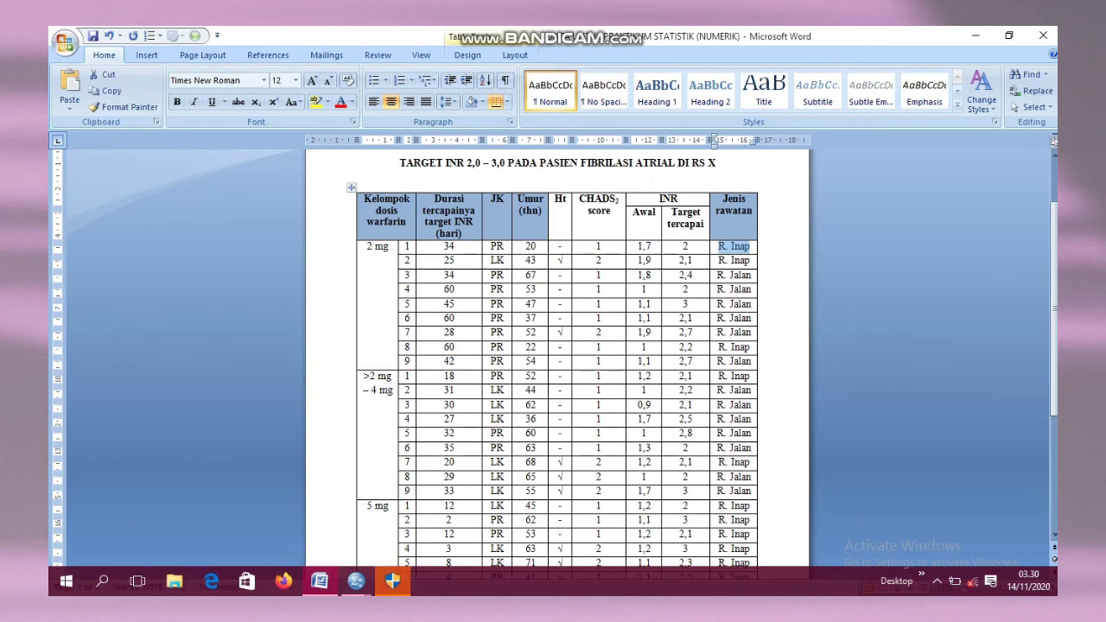
left_click_drag(718, 275, 751, 275)
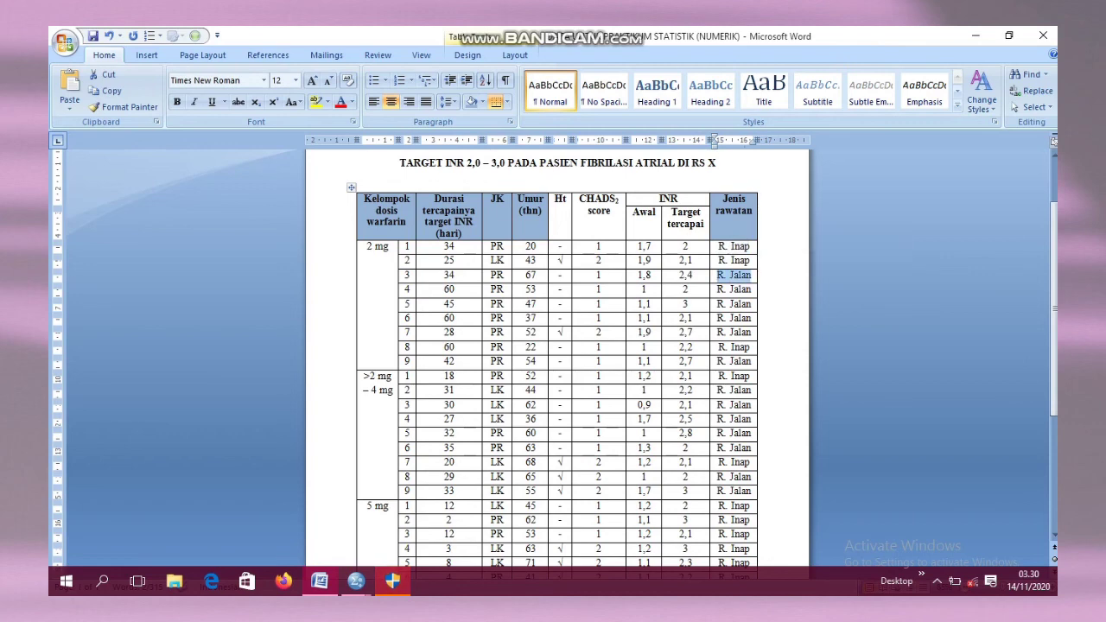
left_click(722, 248)
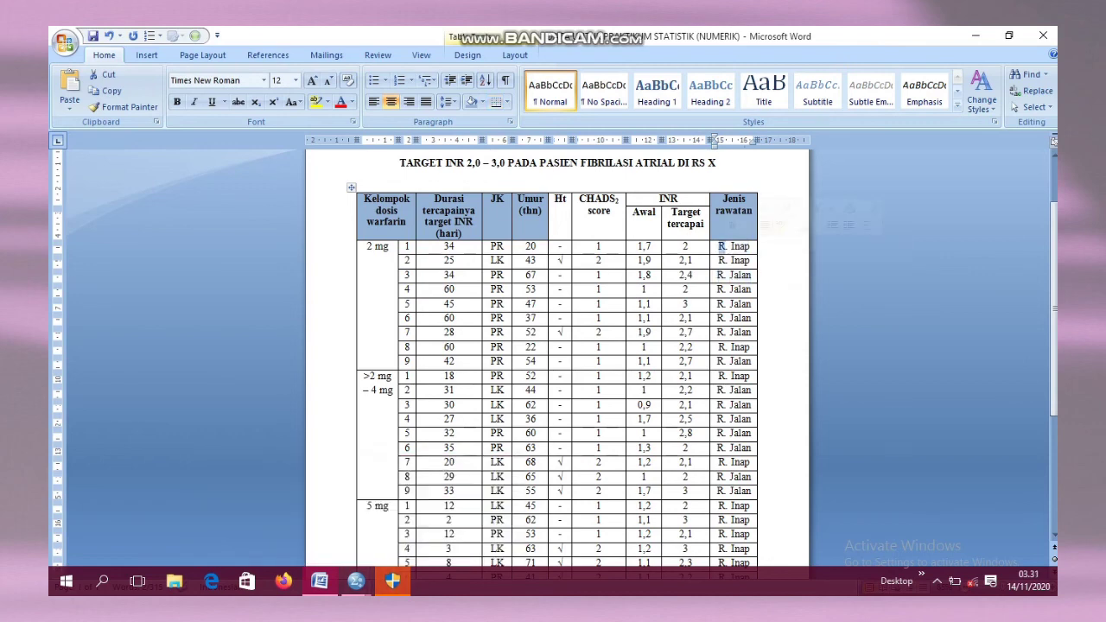
left_click_drag(748, 246, 751, 275)
left_click(742, 289)
Switch to the untitled SPSS dataset's Data View and enter care-type codes 1, 1, 2, 2 and 2 in the JR column for cases 1 to 5
mouse_move(357, 581)
left_click(438, 512)
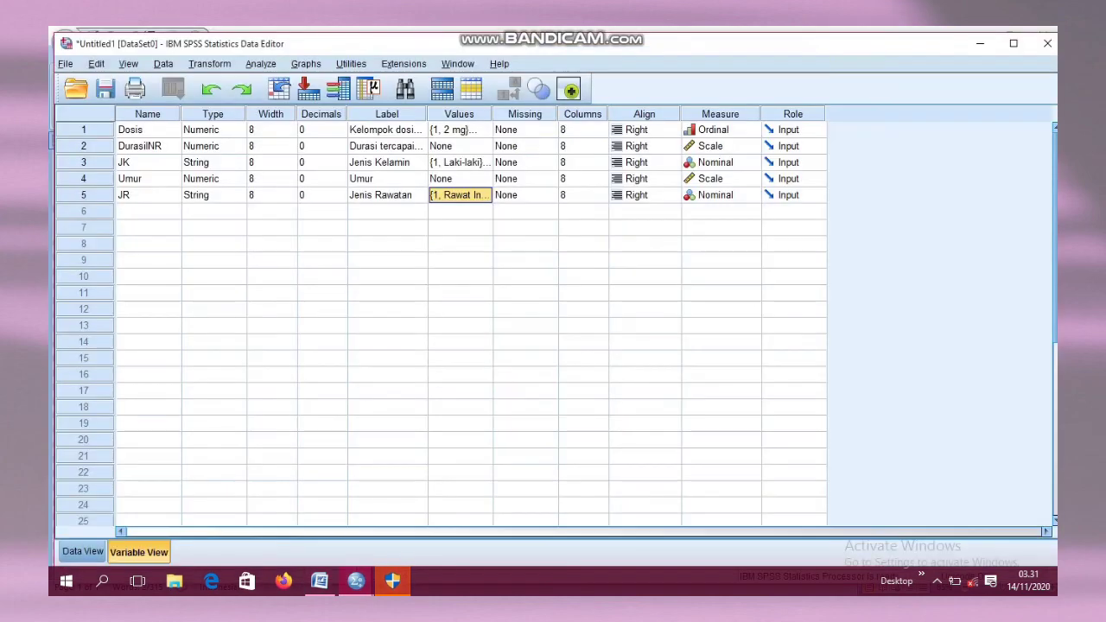
left_click(83, 551)
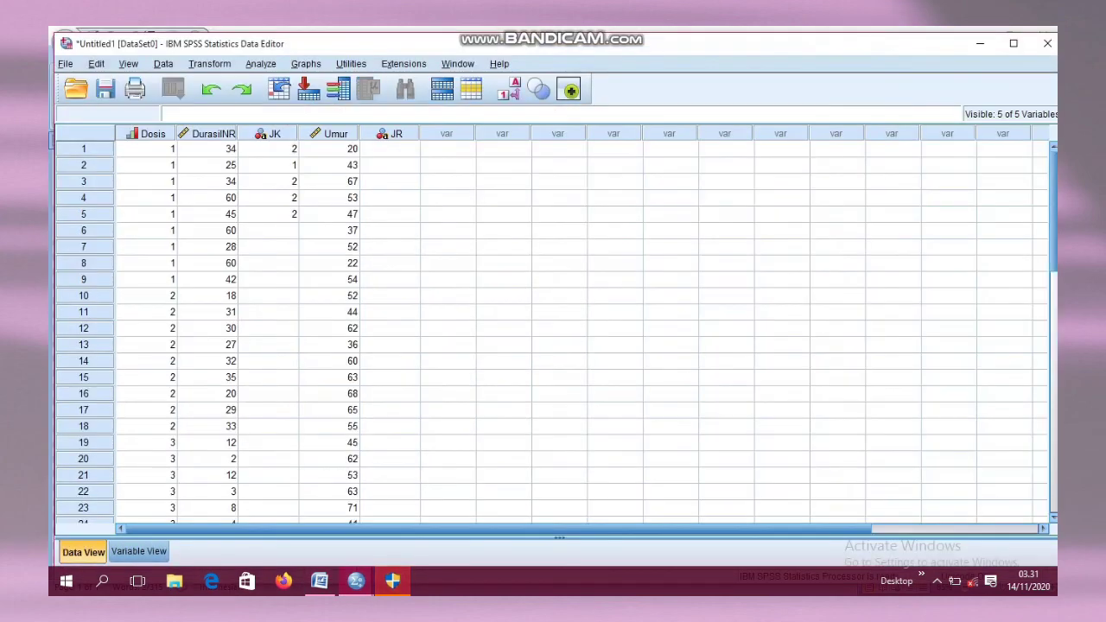
left_click(389, 150)
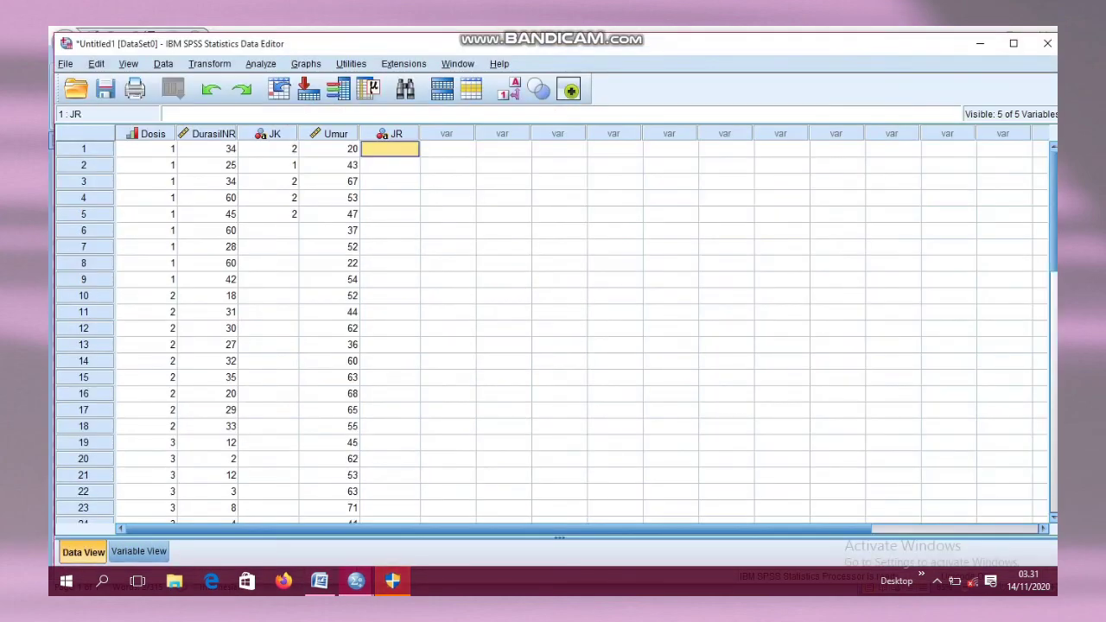
mouse_move(319, 581)
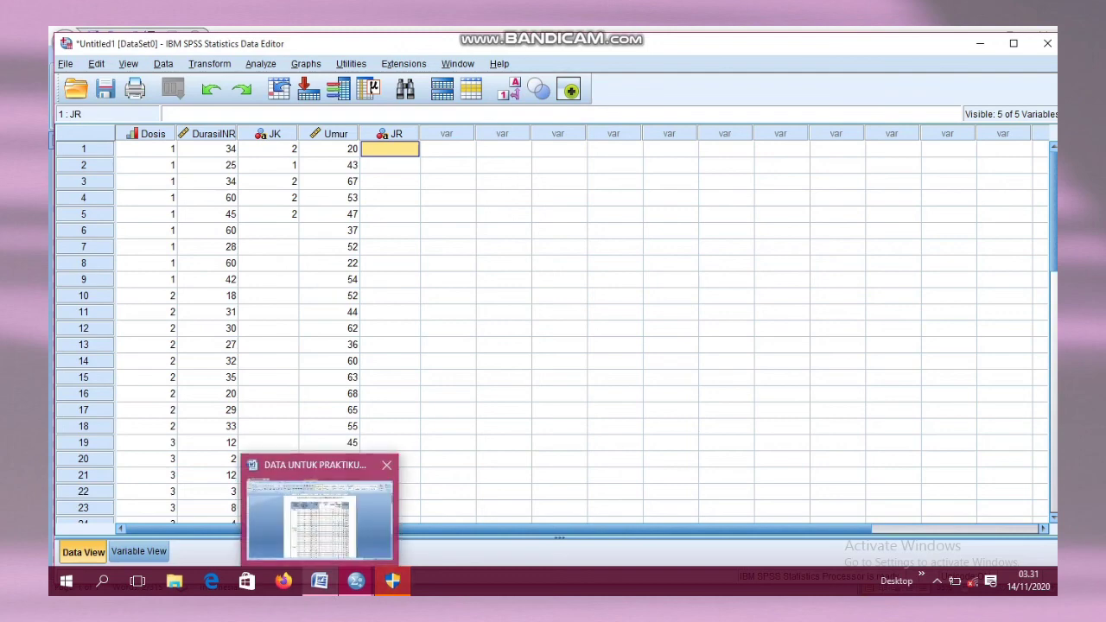
mouse_move(320, 518)
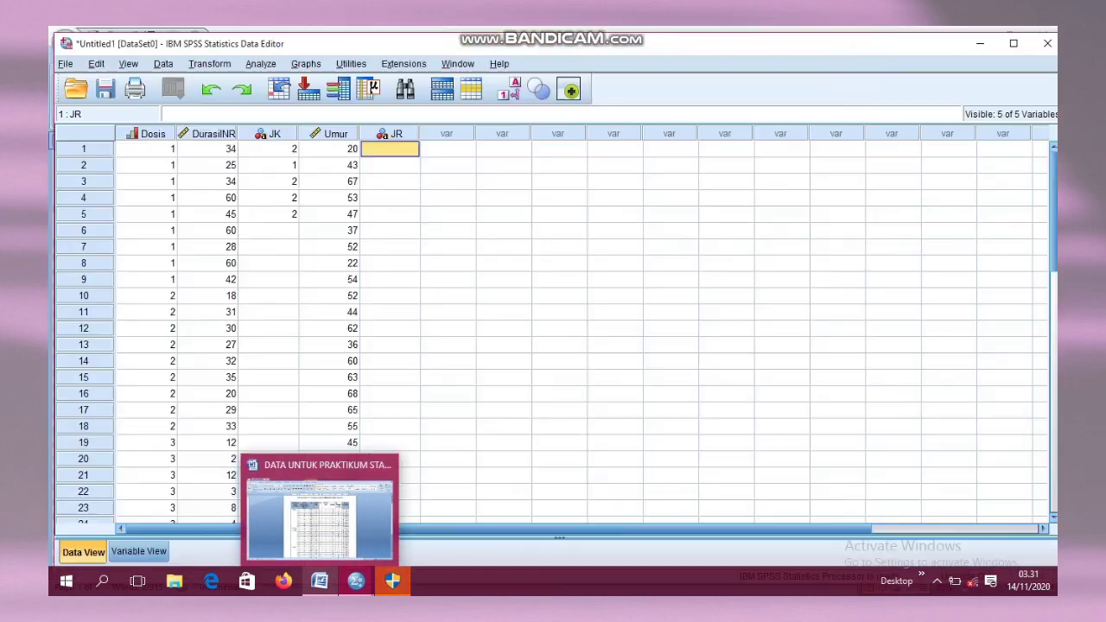
type("1")
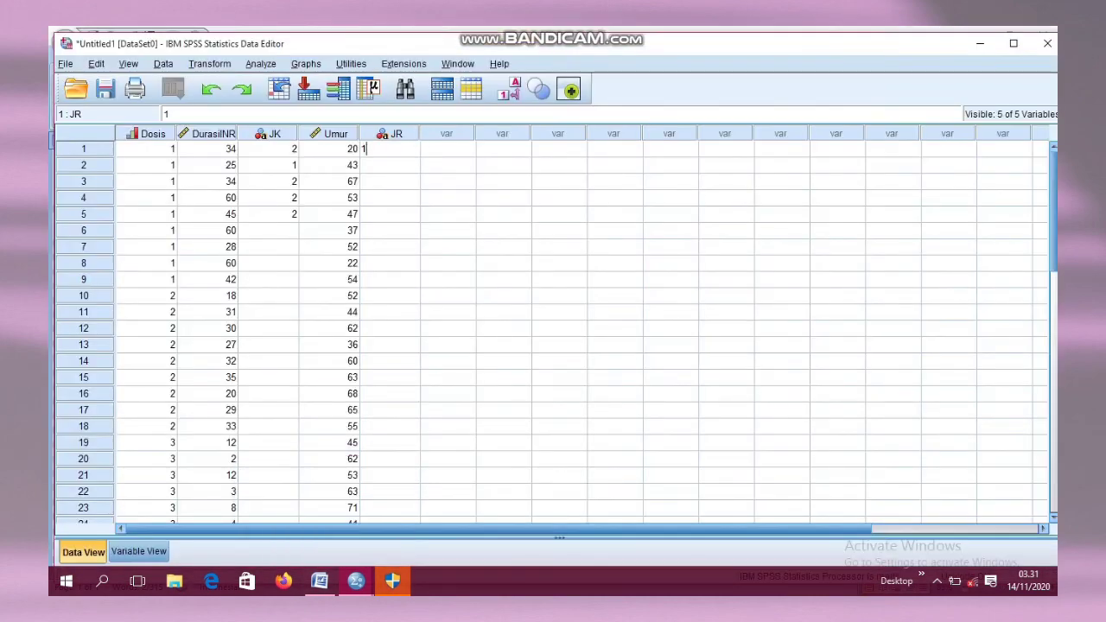
key("Return")
type("1")
key("Return")
type("2")
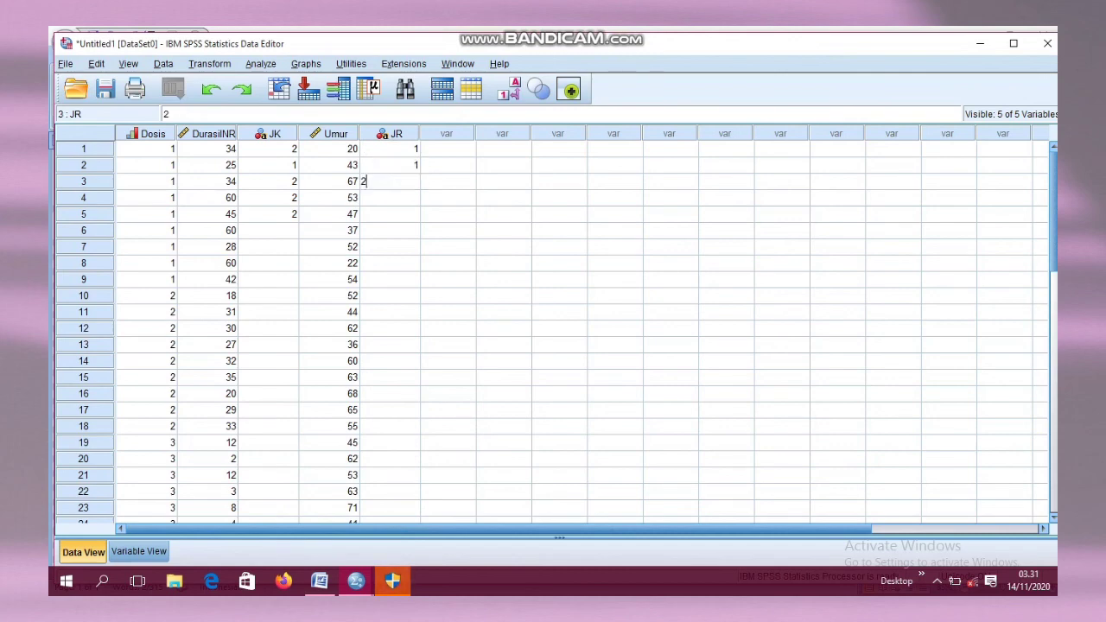
key("Return")
type("2")
key("Return")
type("2")
left_click(448, 230)
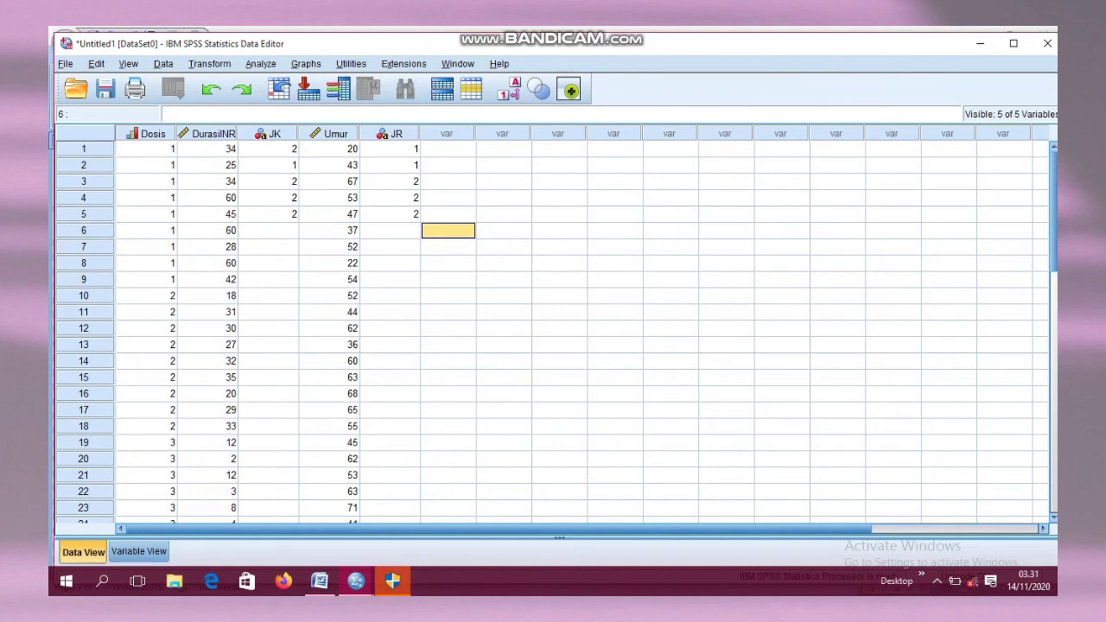
scroll(553, 329, "down", 8)
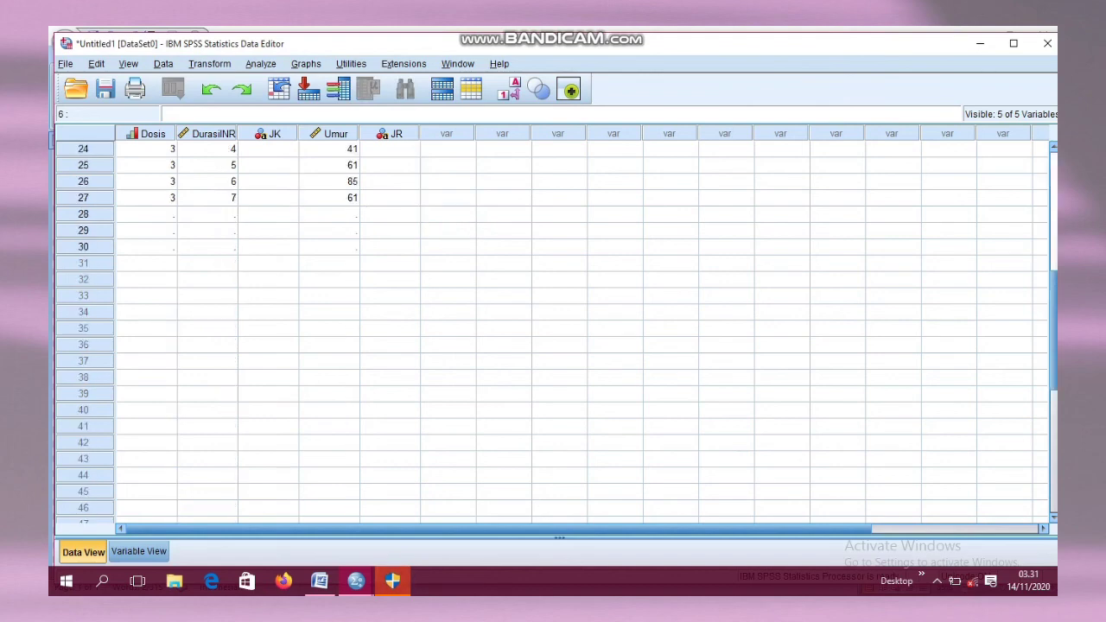
scroll(553, 328, "up", 8)
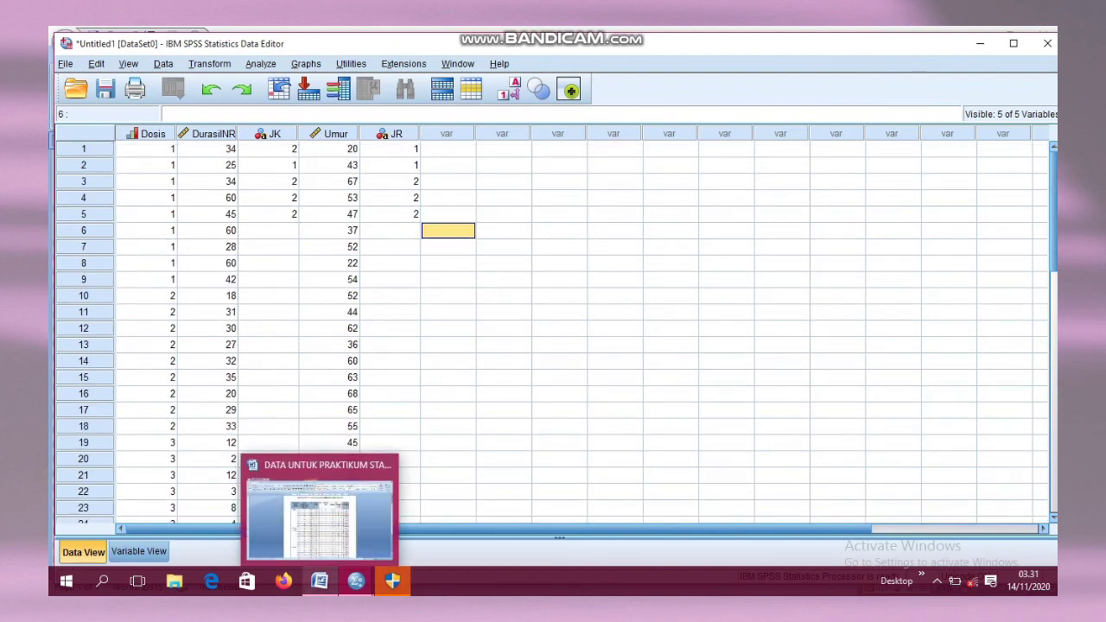
Switch to the completed saved SPSS dataset and review its labelled cases from the first to the last row
mouse_move(356, 580)
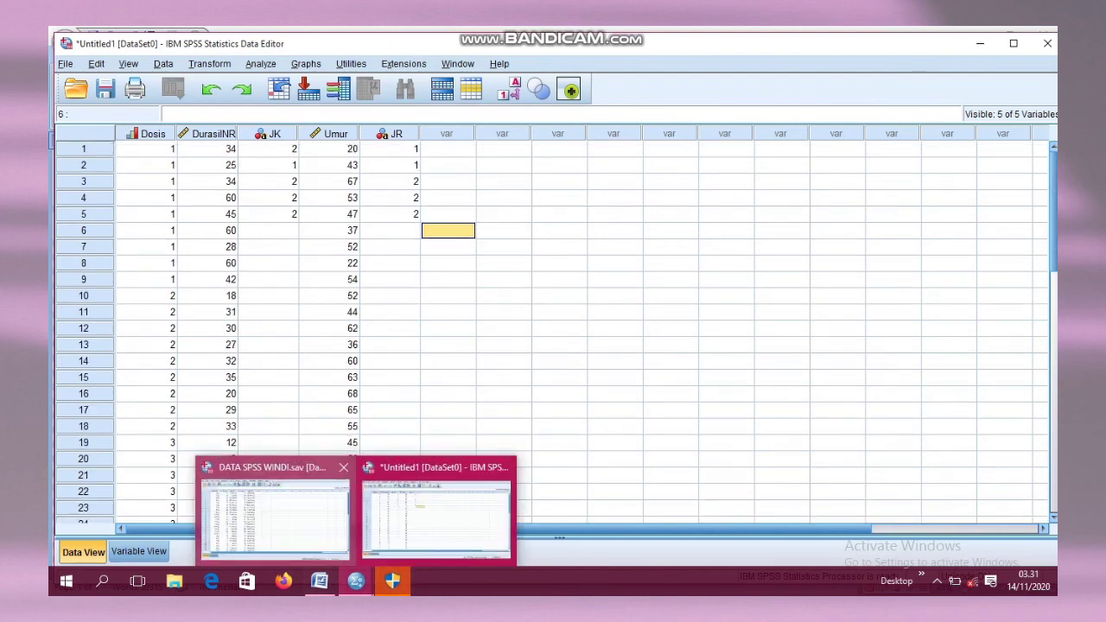
left_click(272, 514)
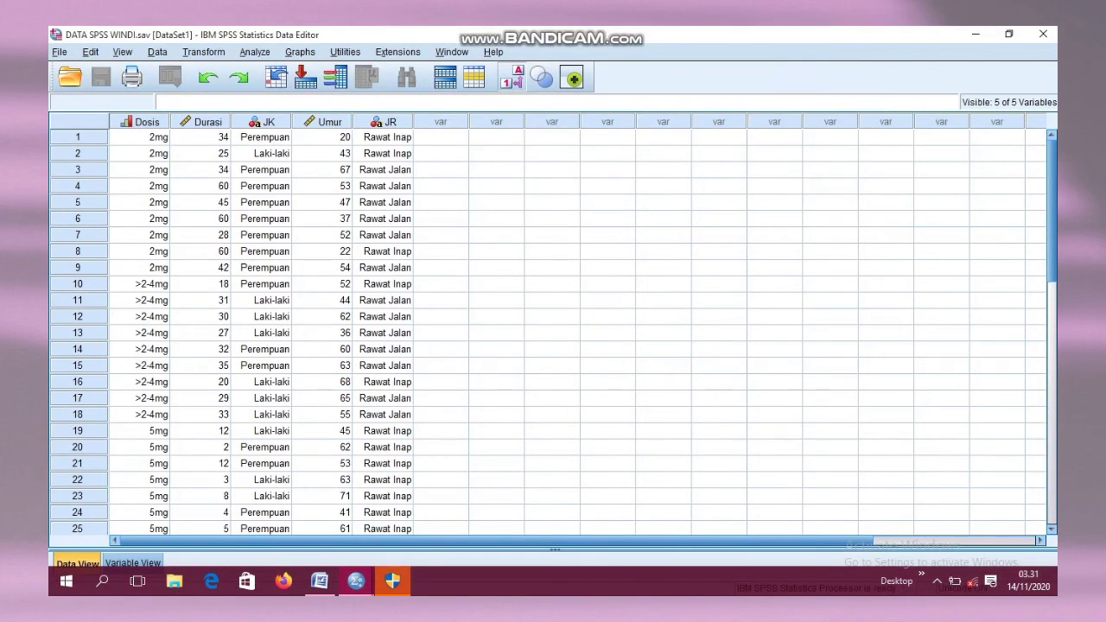
scroll(553, 332, "down", 8)
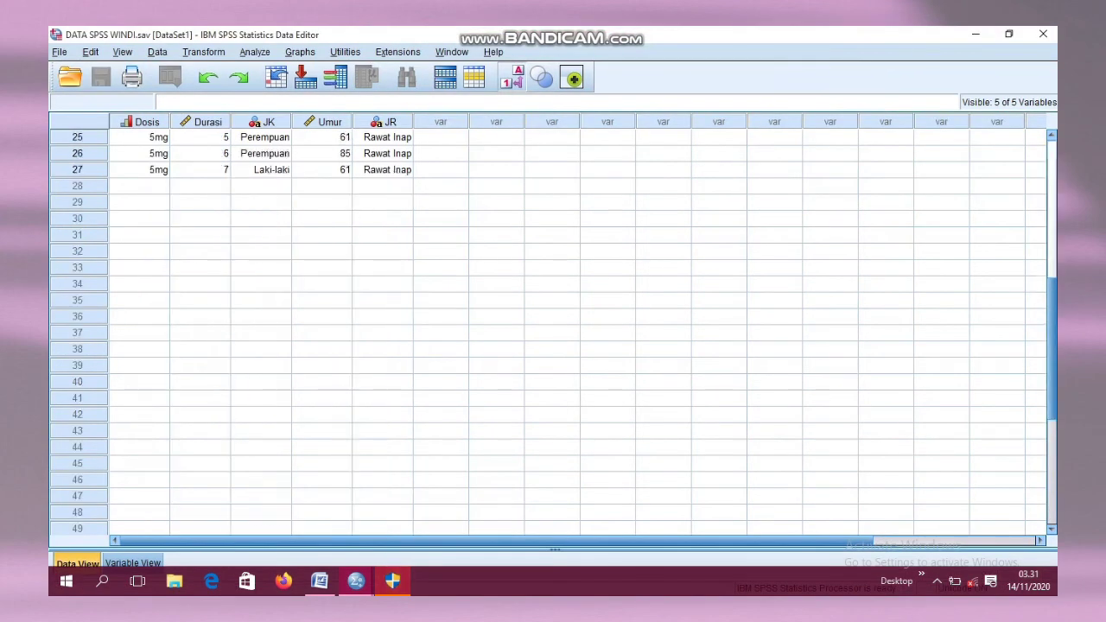
scroll(553, 332, "up", 8)
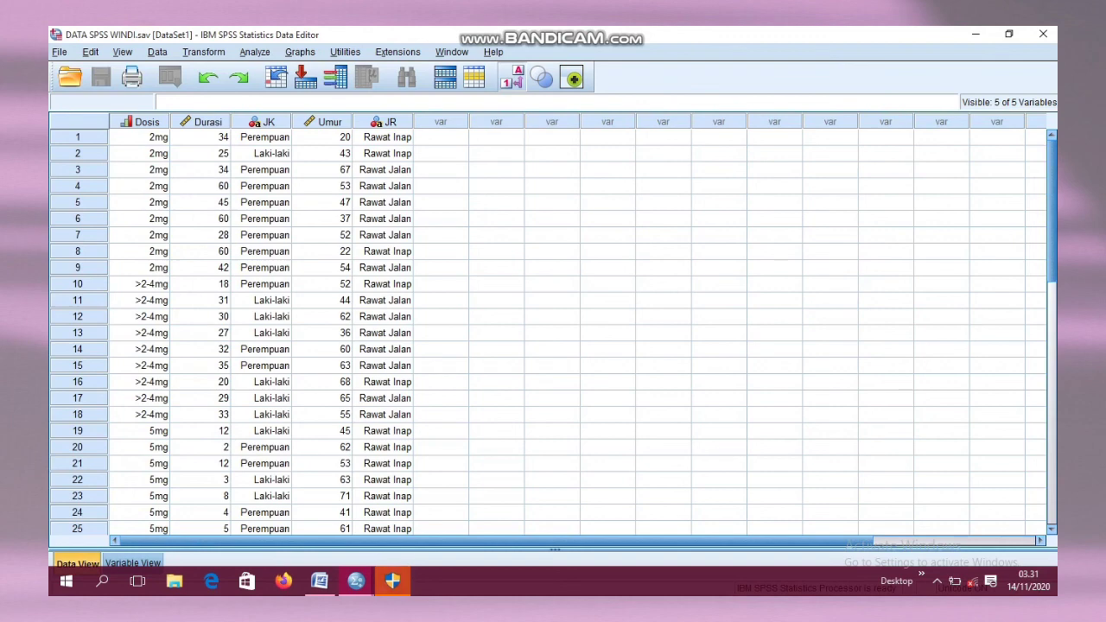
Turn off value labels in the completed dataset and examine the numeric codes for Dosis, JK and JR across all cases
left_click(123, 52)
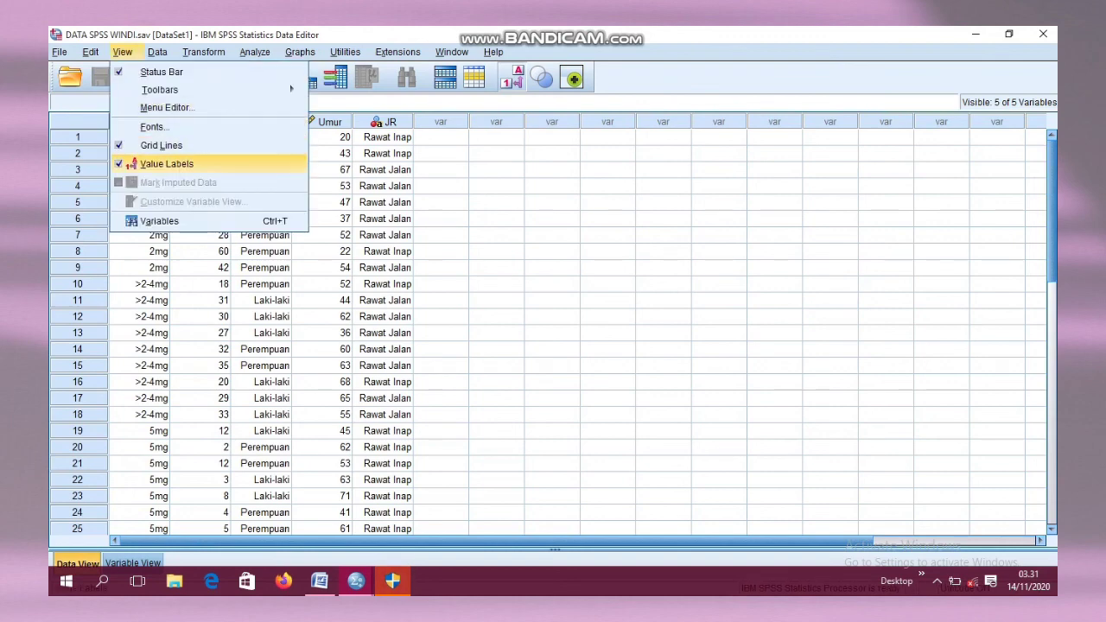
left_click(167, 163)
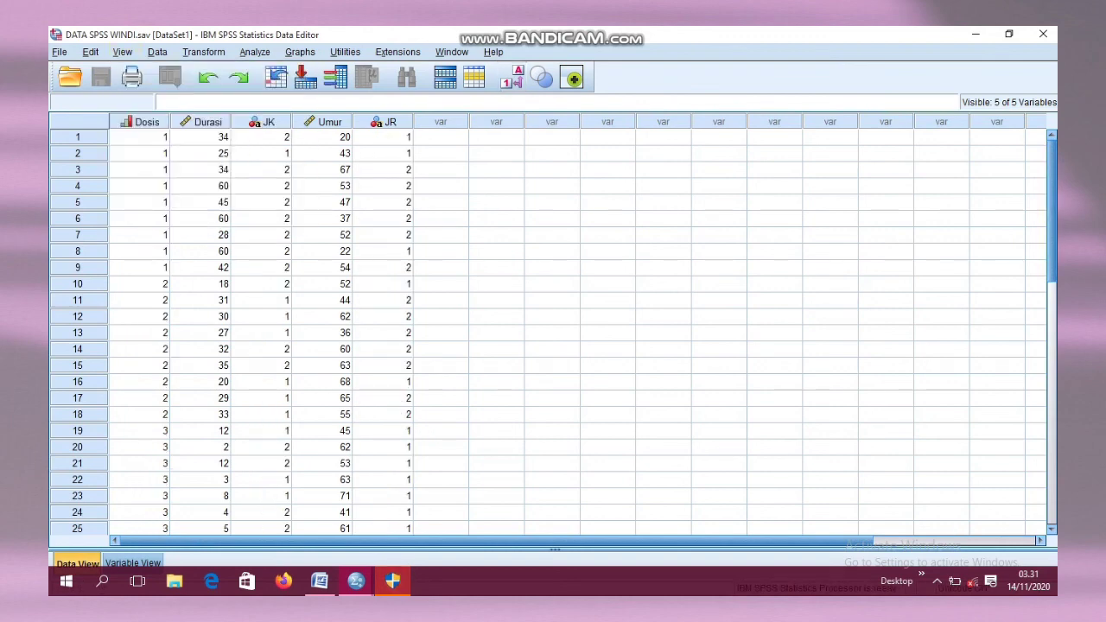
scroll(549, 333, "down", 4)
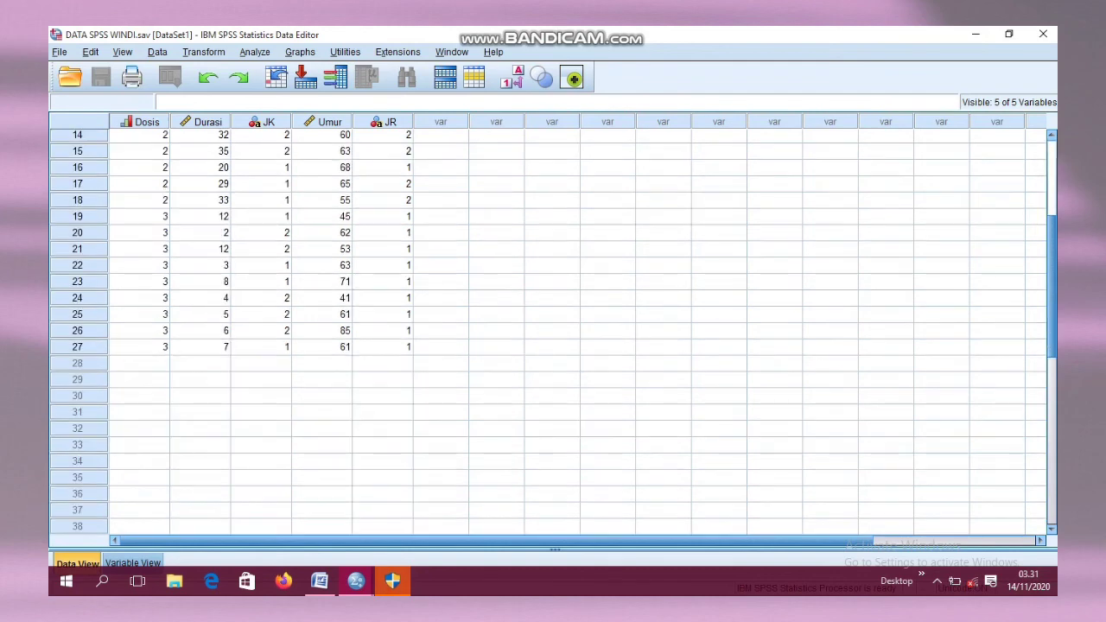
scroll(549, 333, "up", 5)
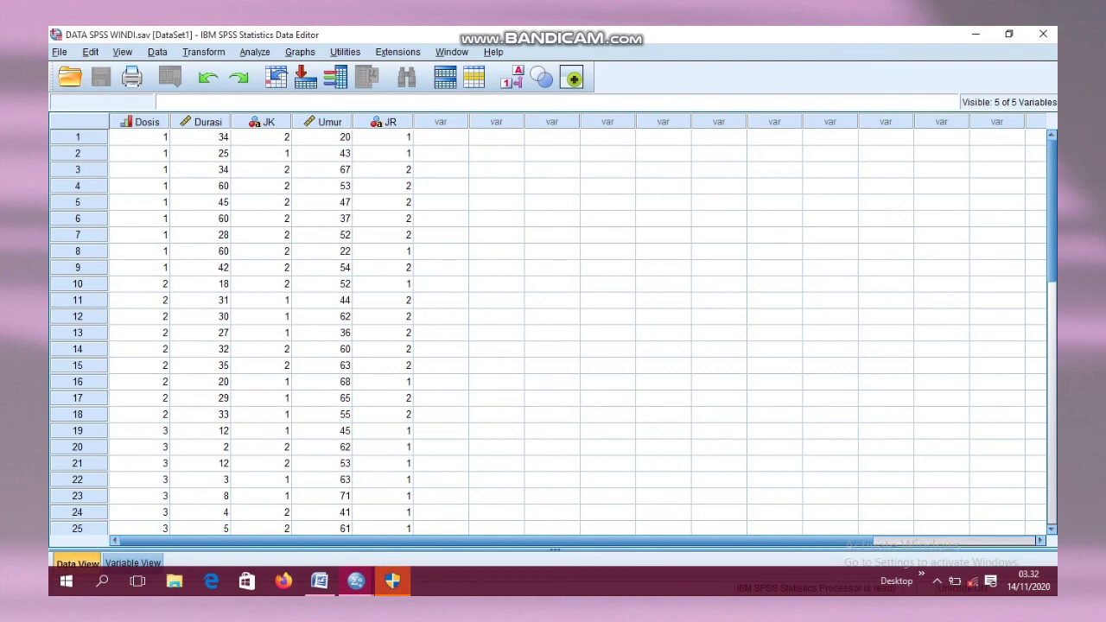
Turn value labels back on in the completed dataset and review the dose, gender and care-type labels through case 27
left_click(122, 52)
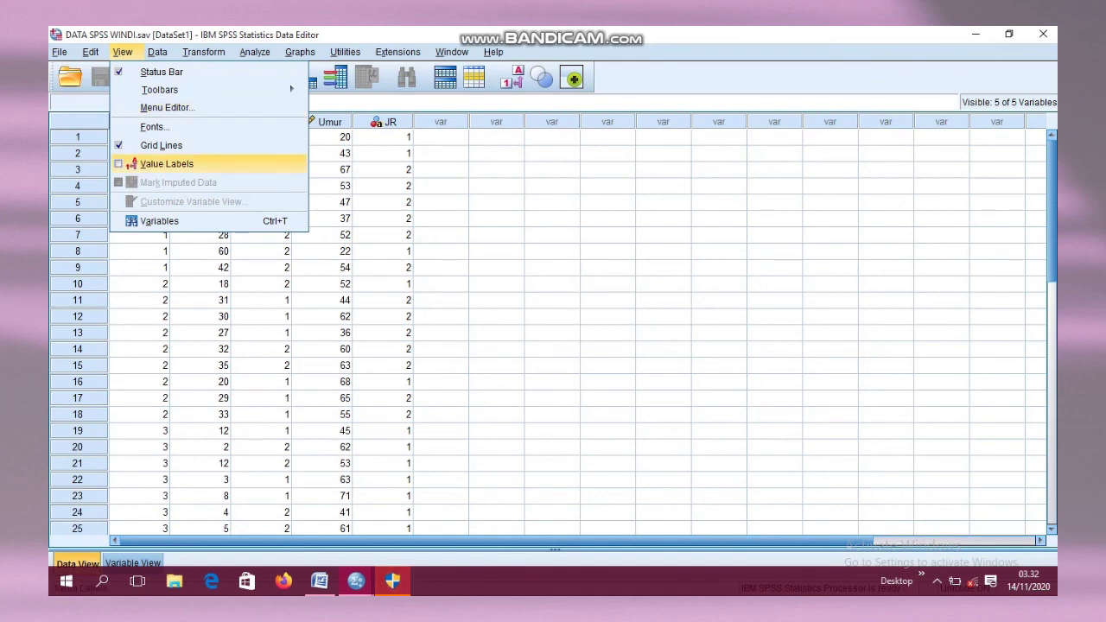
left_click(167, 164)
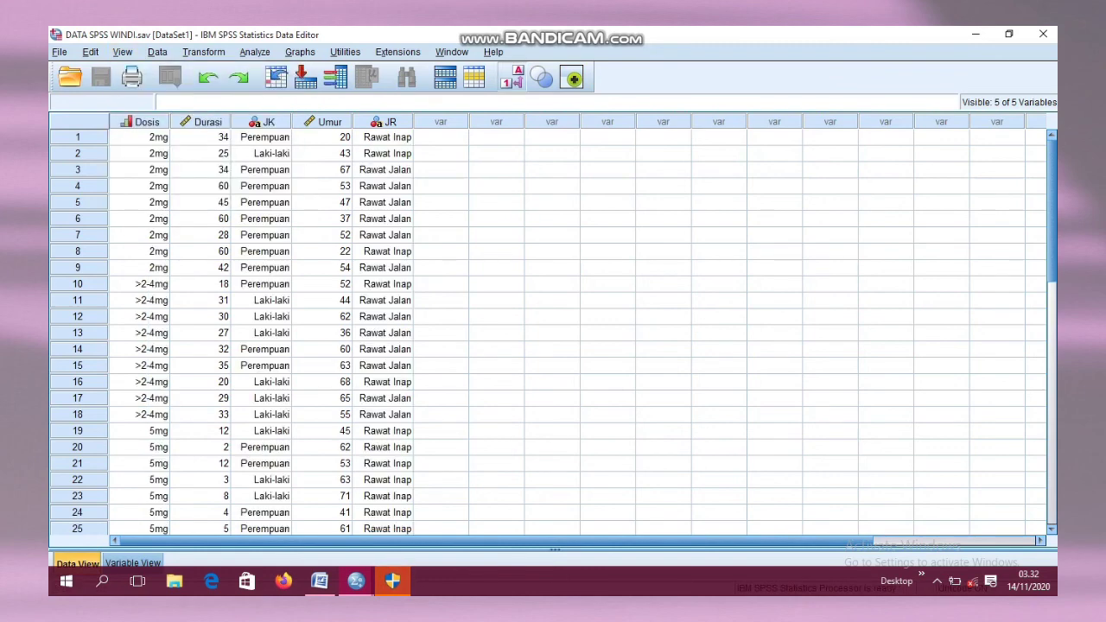
scroll(553, 333, "down", 8)
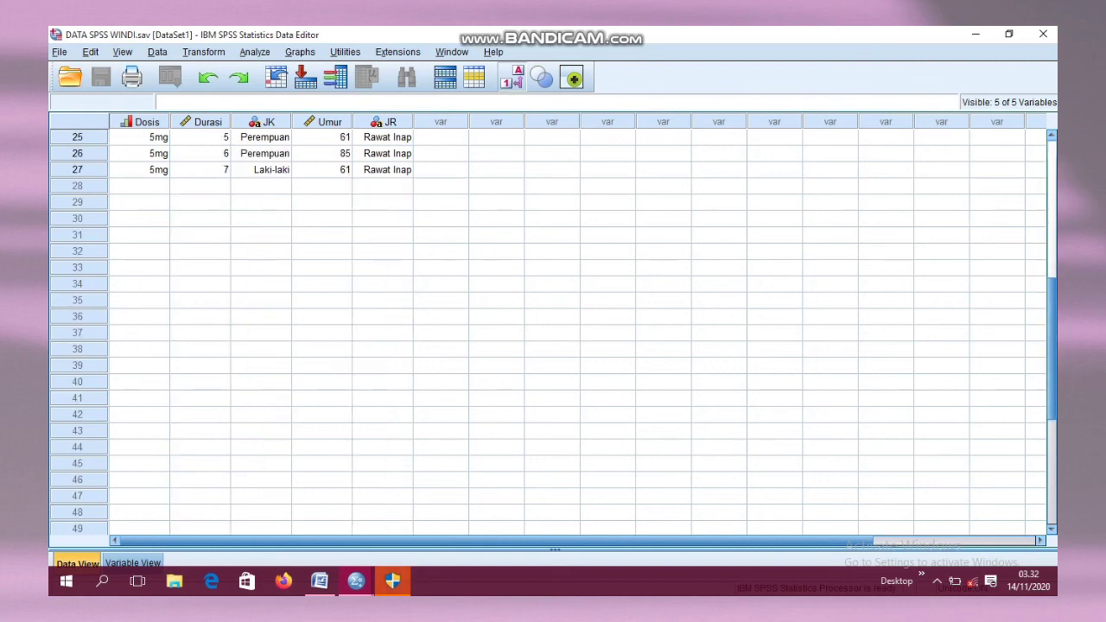
scroll(553, 333, "up", 5)
scroll(553, 333, "up", 3)
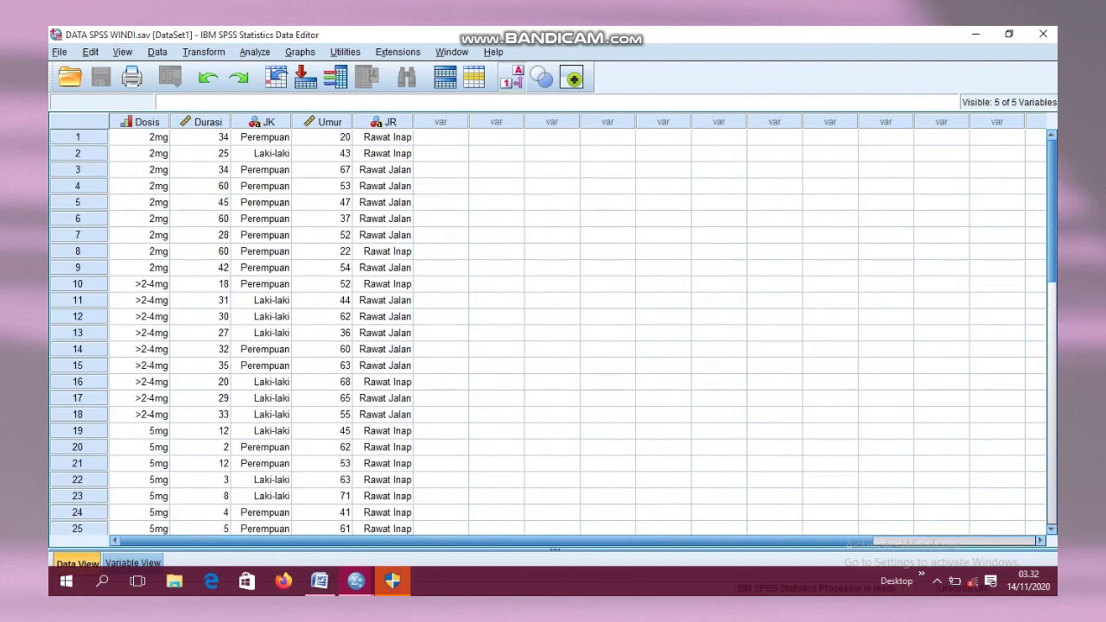